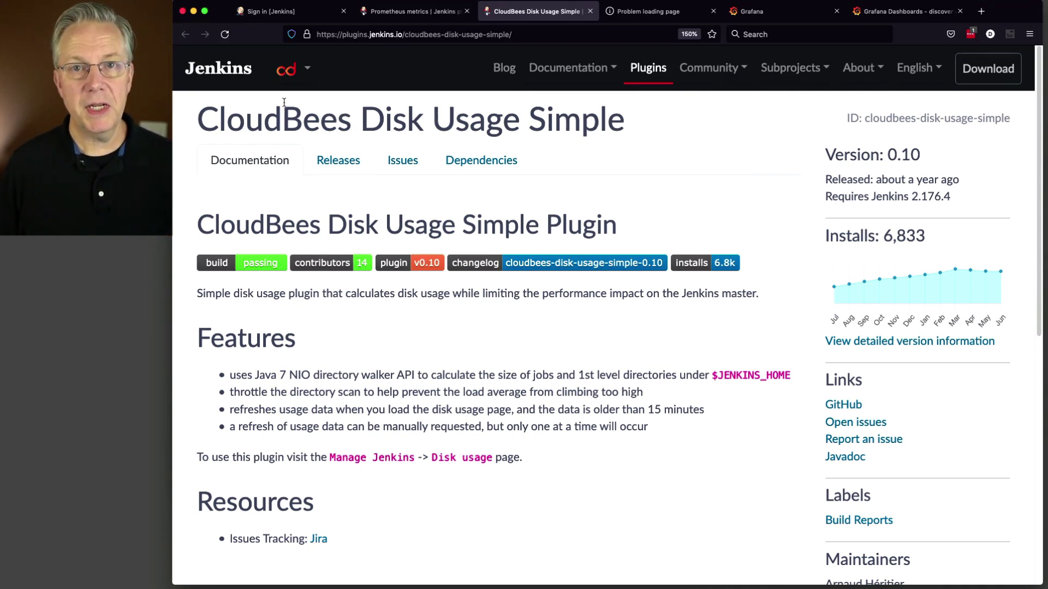
Step: Sign in to Jenkins with the admin account and open Manage Jenkins
left_click(292, 15)
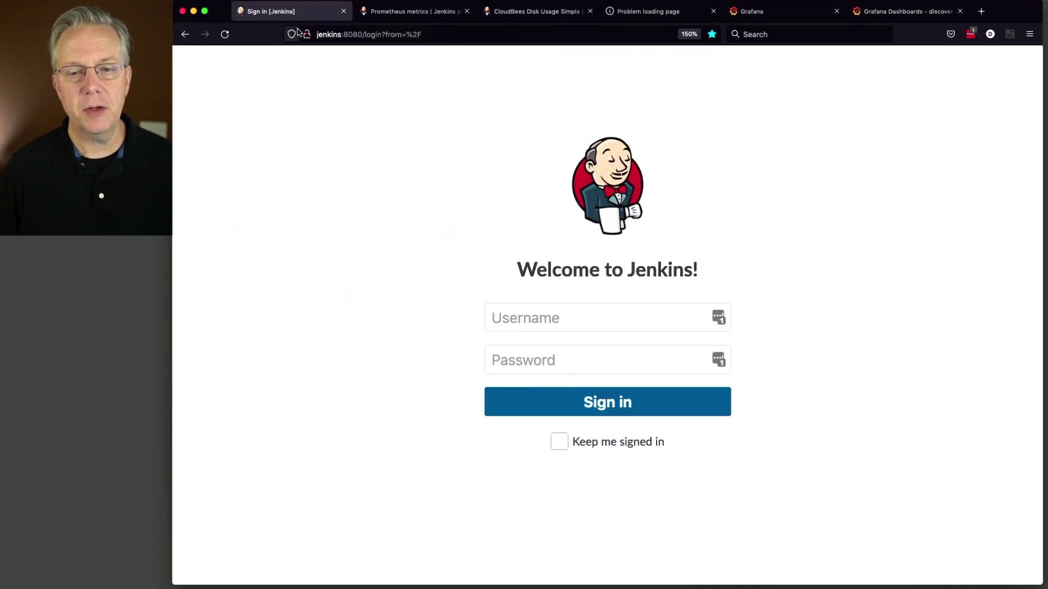
left_click(557, 311)
type("admin")
key("Tab")
type("•••••")
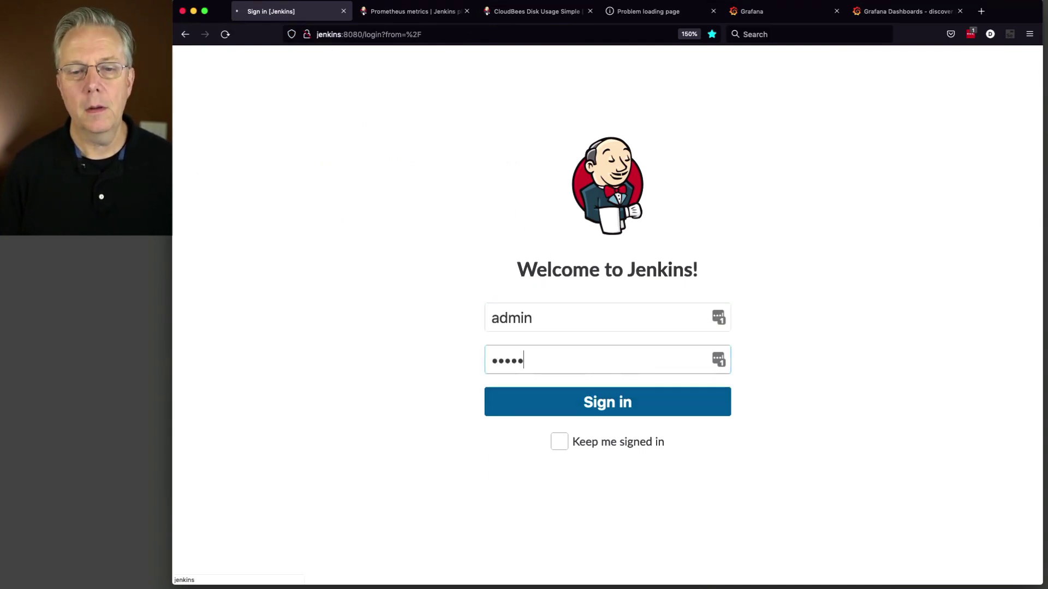
key("Return")
type("admin")
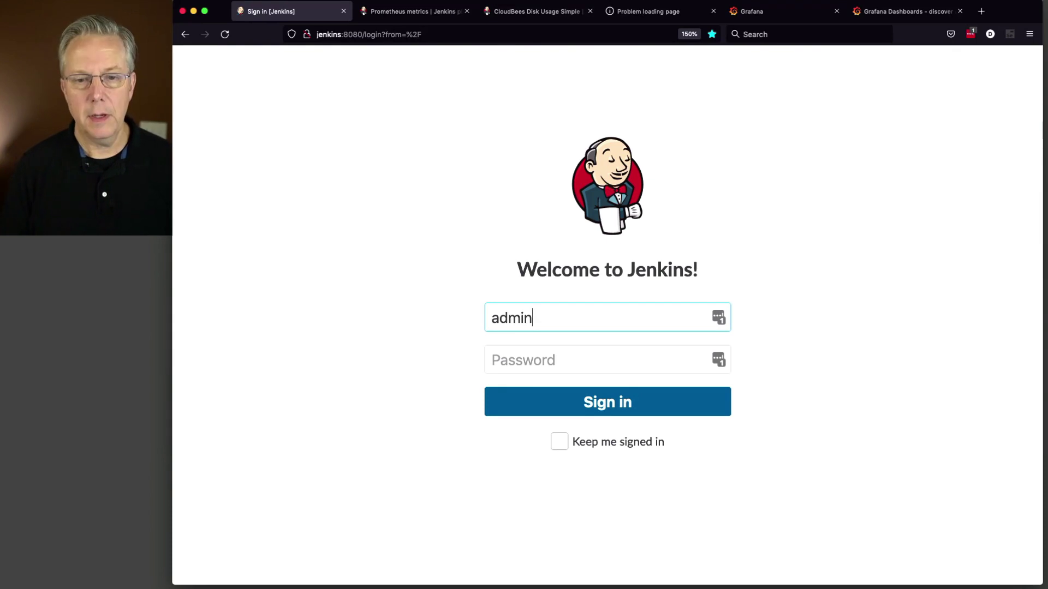
key("Tab")
type("•••••")
key("Return")
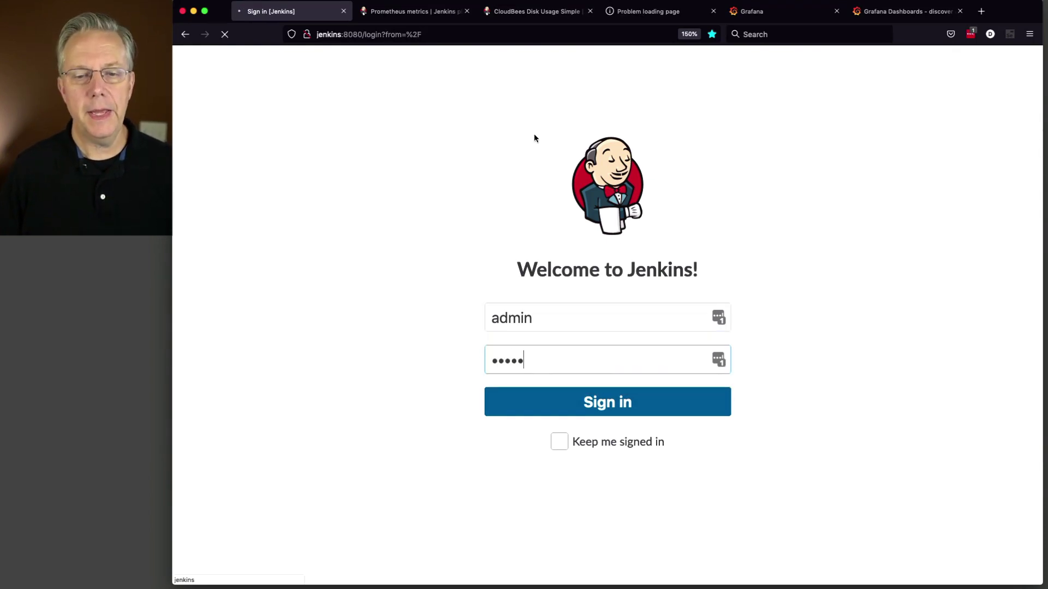
left_click(295, 262)
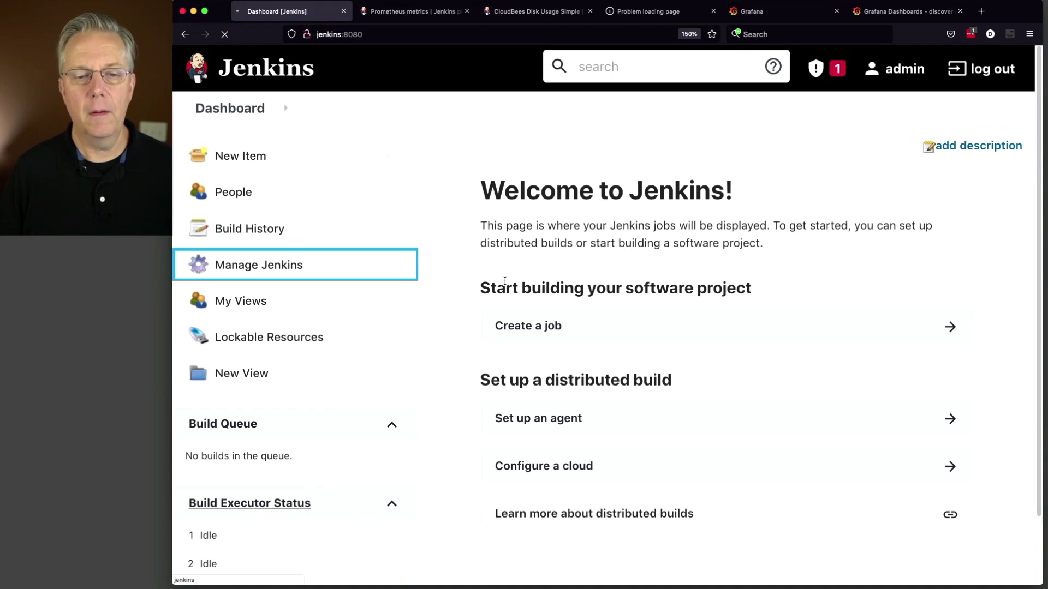
Step: In the plugin manager's Available list, mark Prometheus metrics for installation
left_click(546, 406)
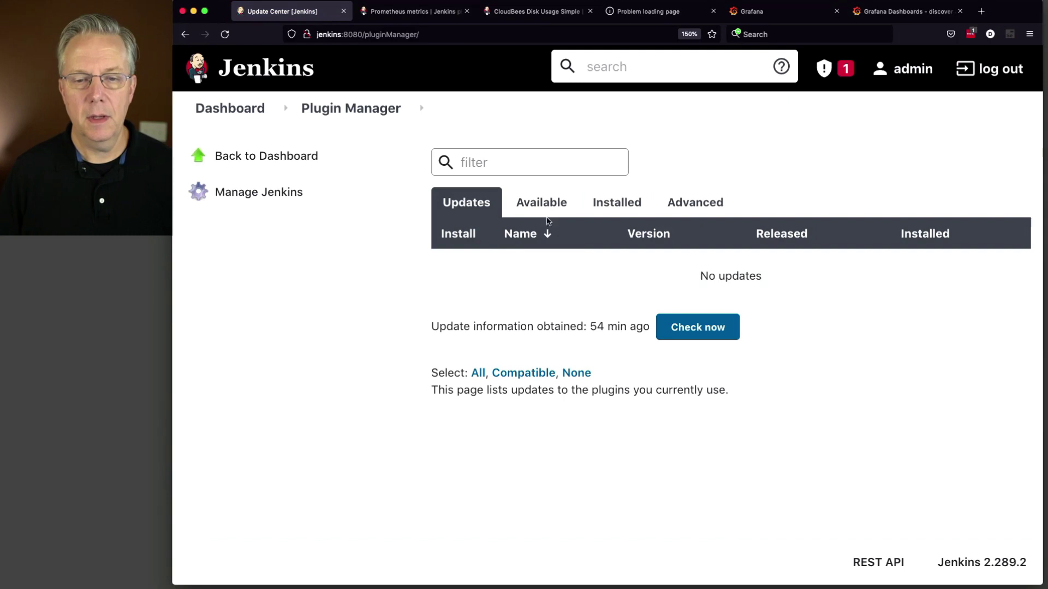
left_click(548, 224)
type("prome")
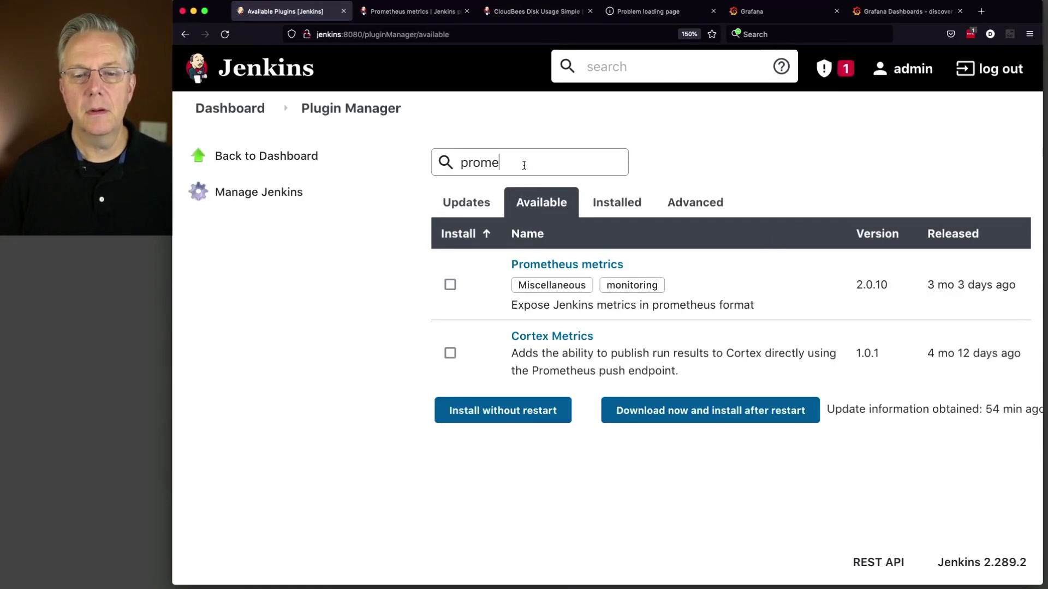
left_click(451, 284)
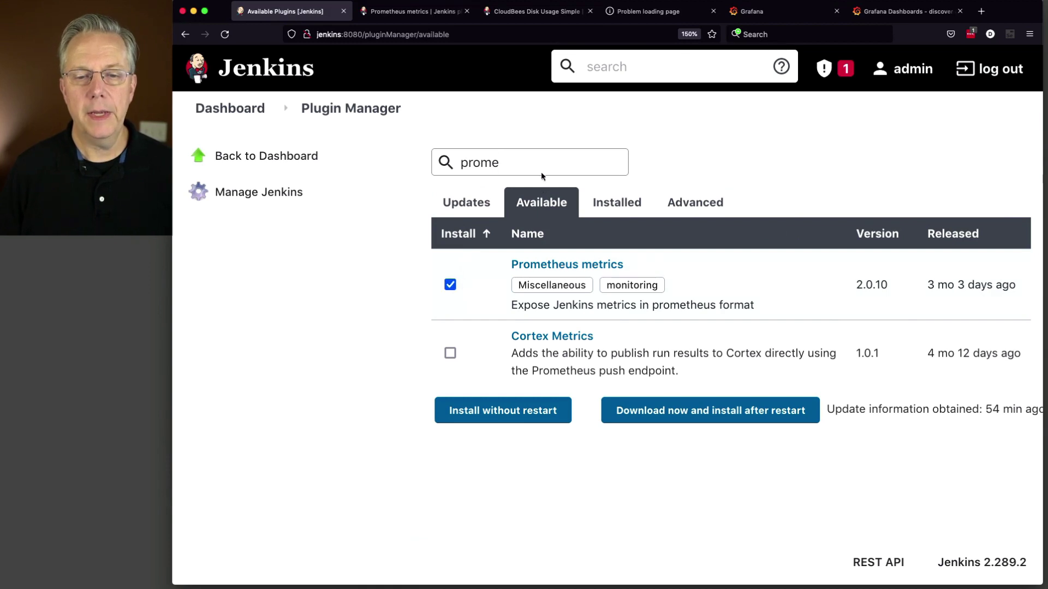
Step: Also mark CloudBees Disk Usage Simple, download both, and restart Jenkins after installing
left_click_drag(511, 165, 433, 152)
type("d")
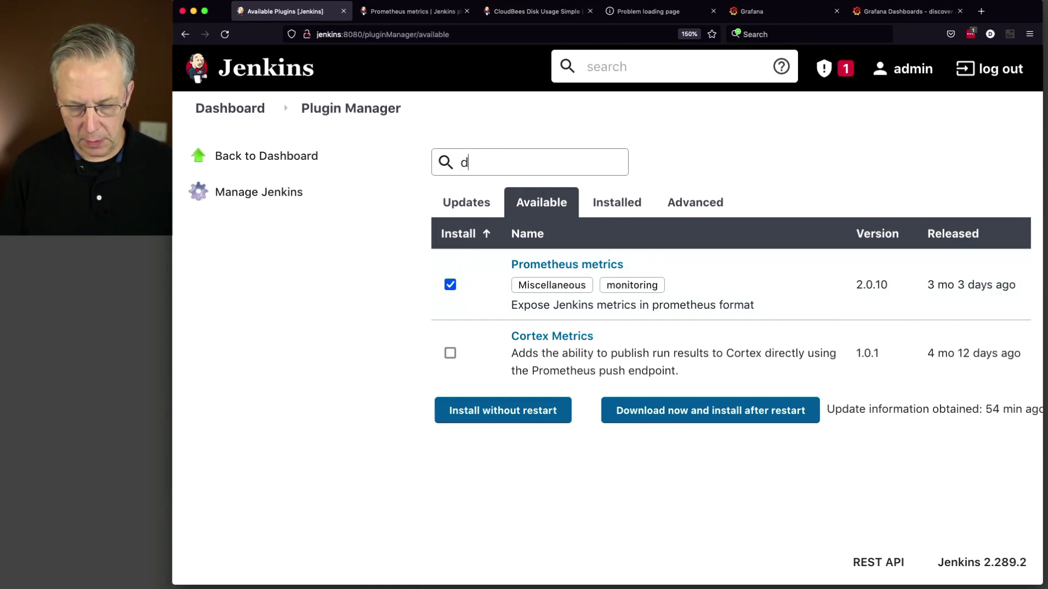
type("isk-us")
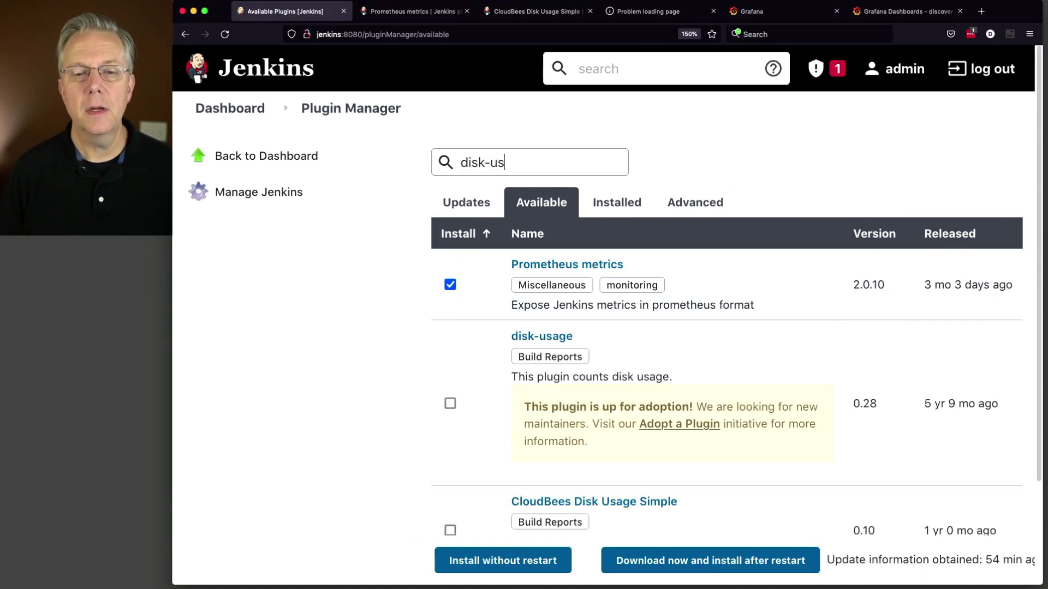
scroll(538, 338, "down", 3)
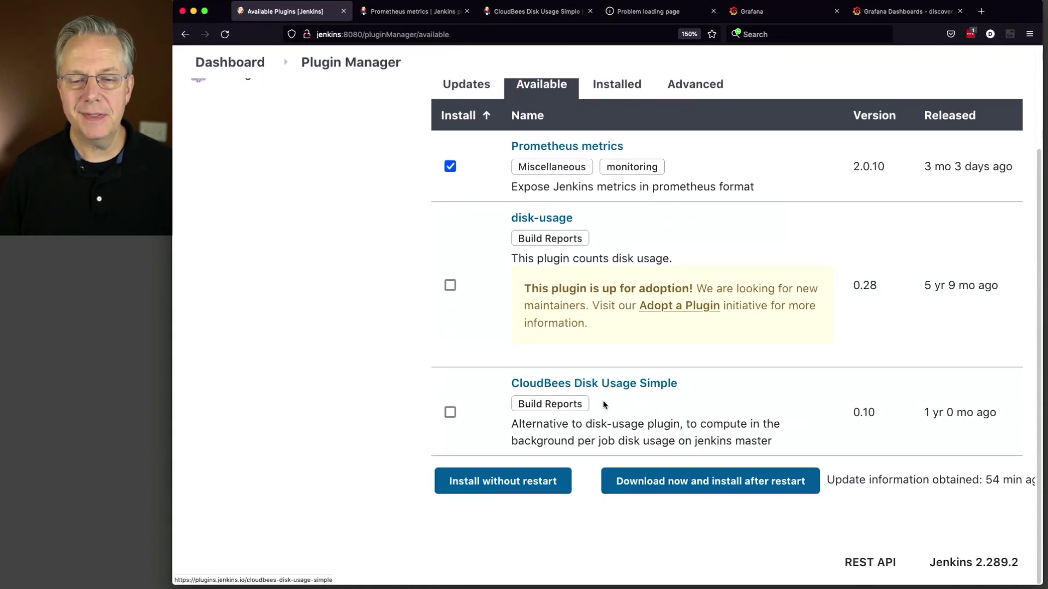
left_click(451, 414)
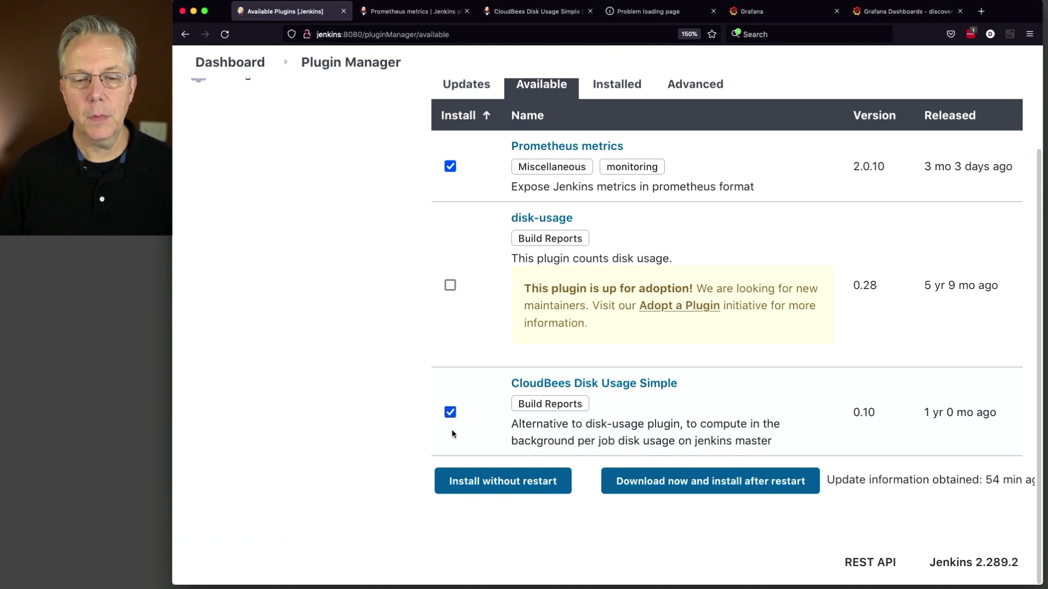
left_click(727, 489)
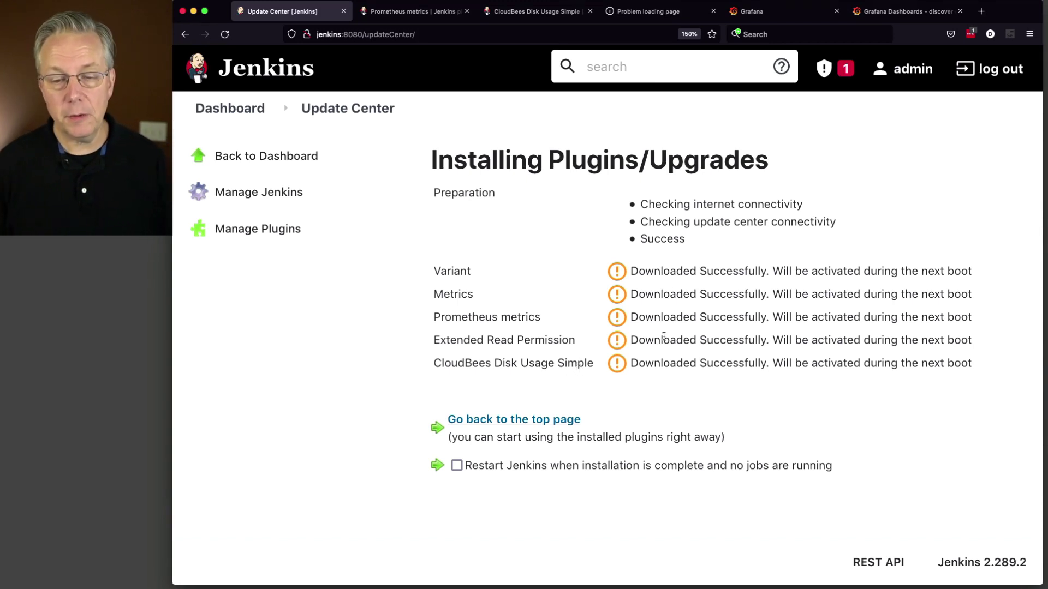
left_click(456, 465)
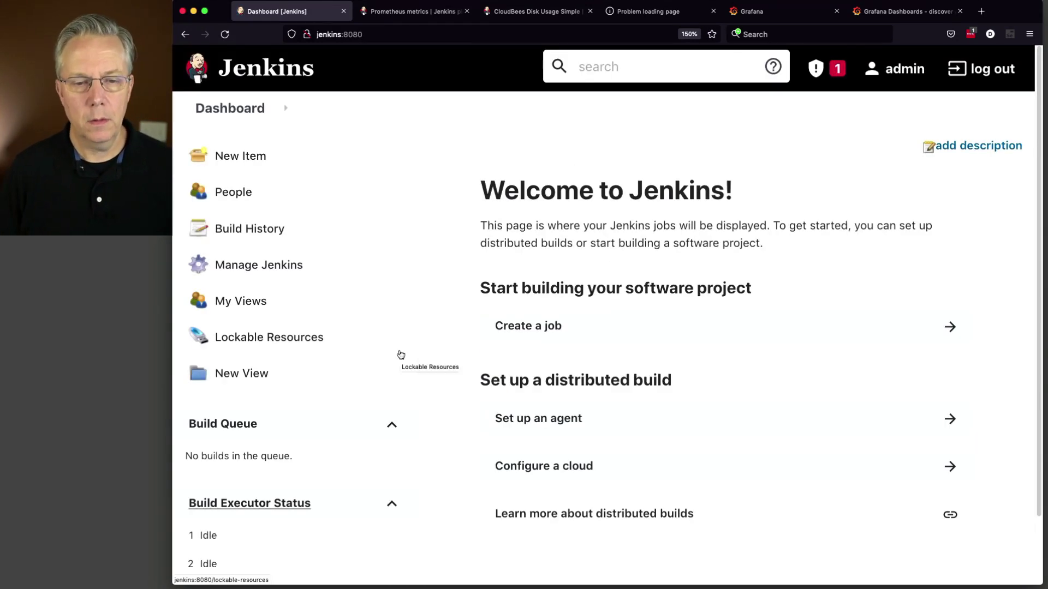
Step: Open the Disk usage report, view the Directories and Jobs breakdowns, then return to Manage Jenkins
left_click(287, 272)
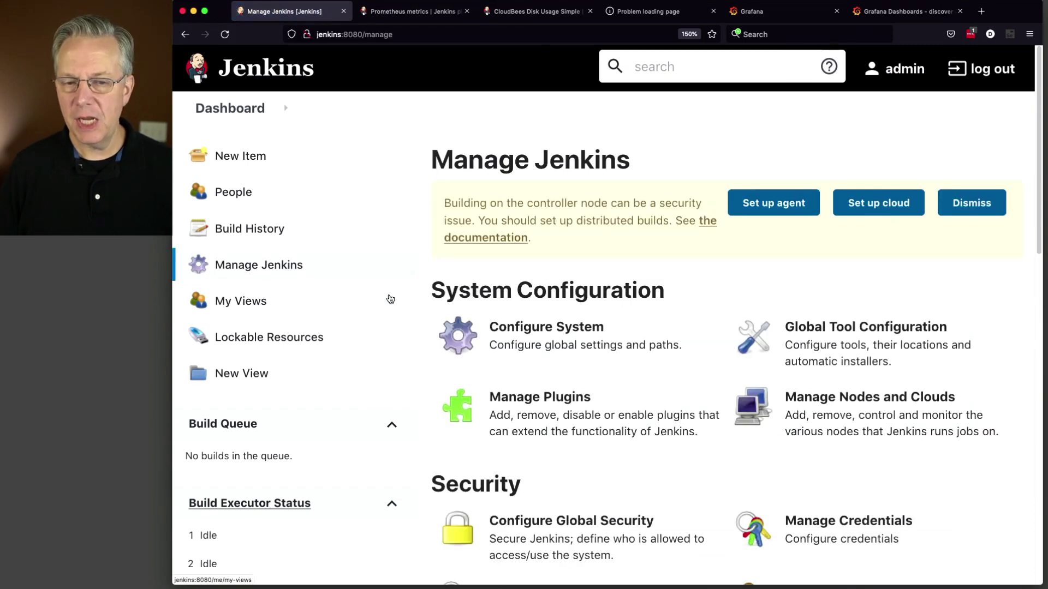
scroll(476, 344, "down", 1)
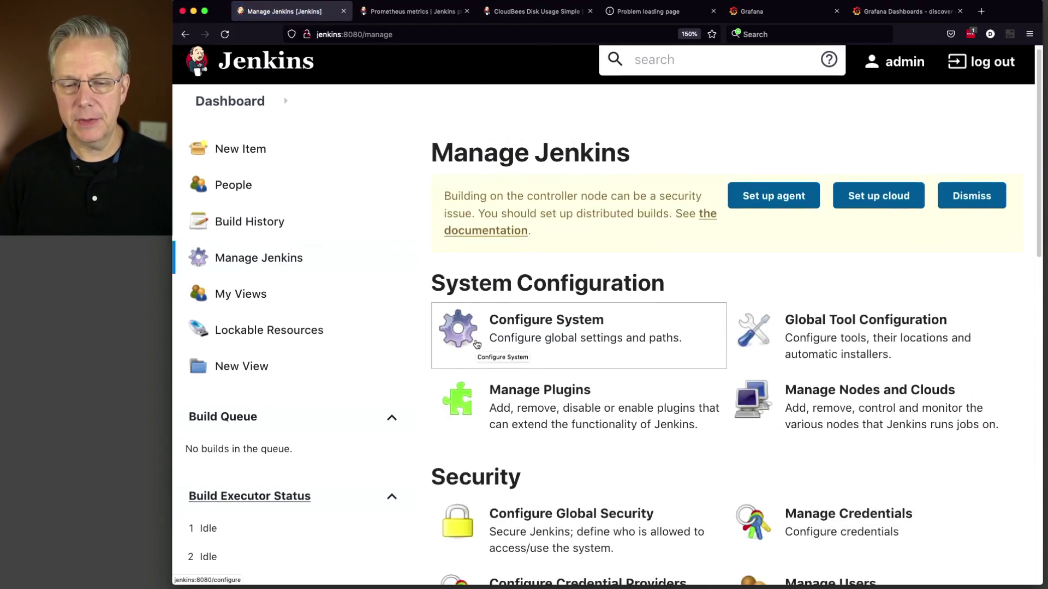
scroll(476, 344, "down", 10)
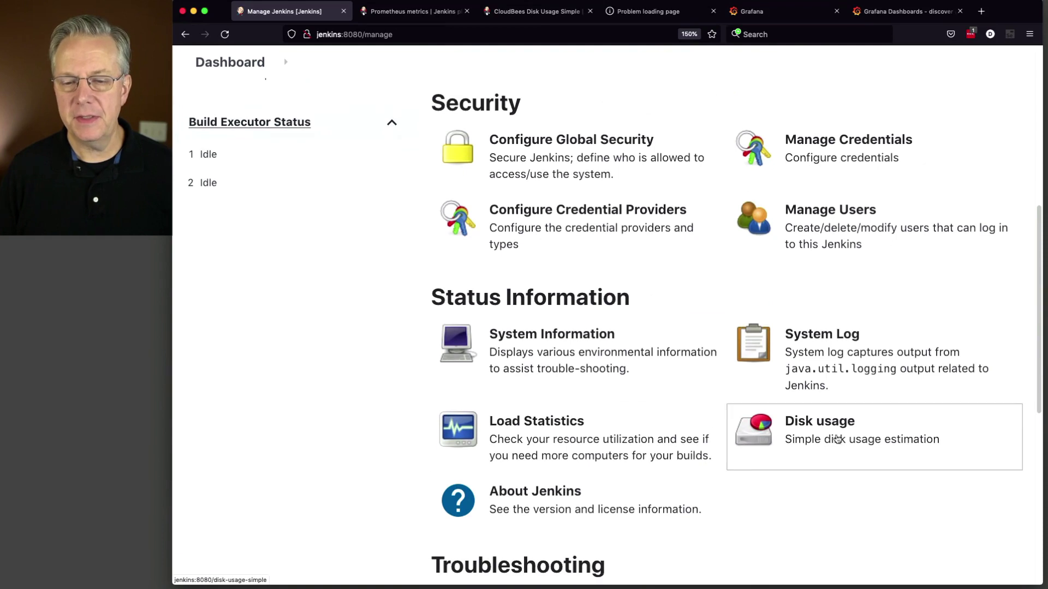
left_click(779, 442)
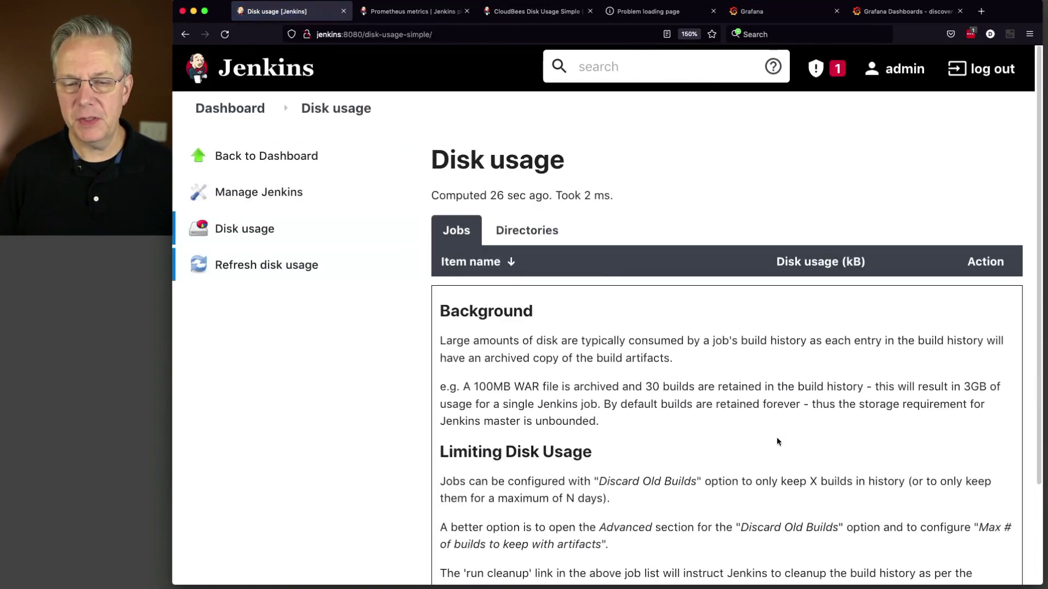
scroll(764, 436, "down", 1)
scroll(761, 432, "down", 1)
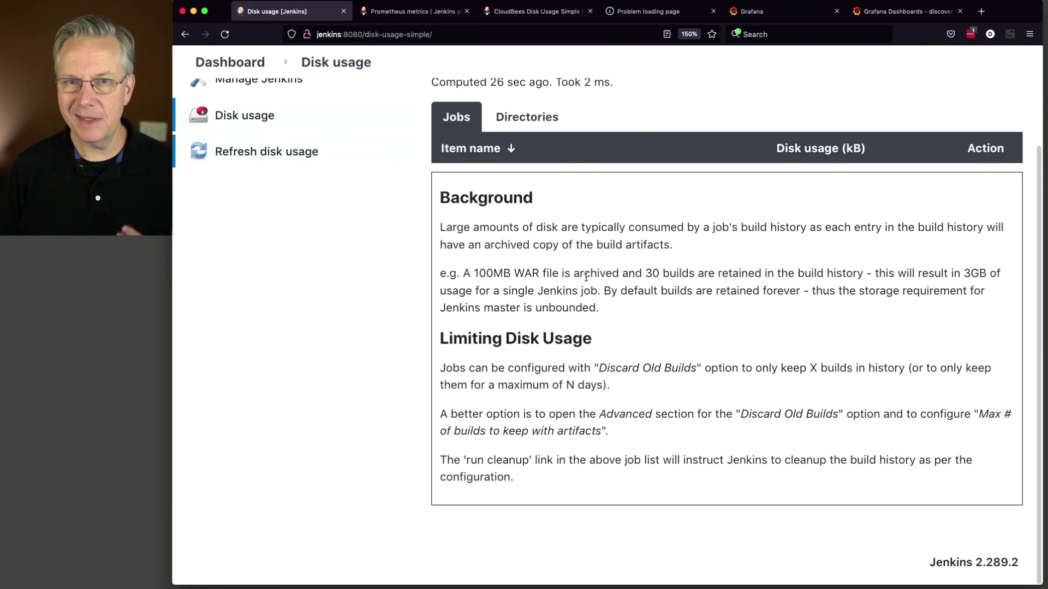
scroll(596, 289, "up", 2)
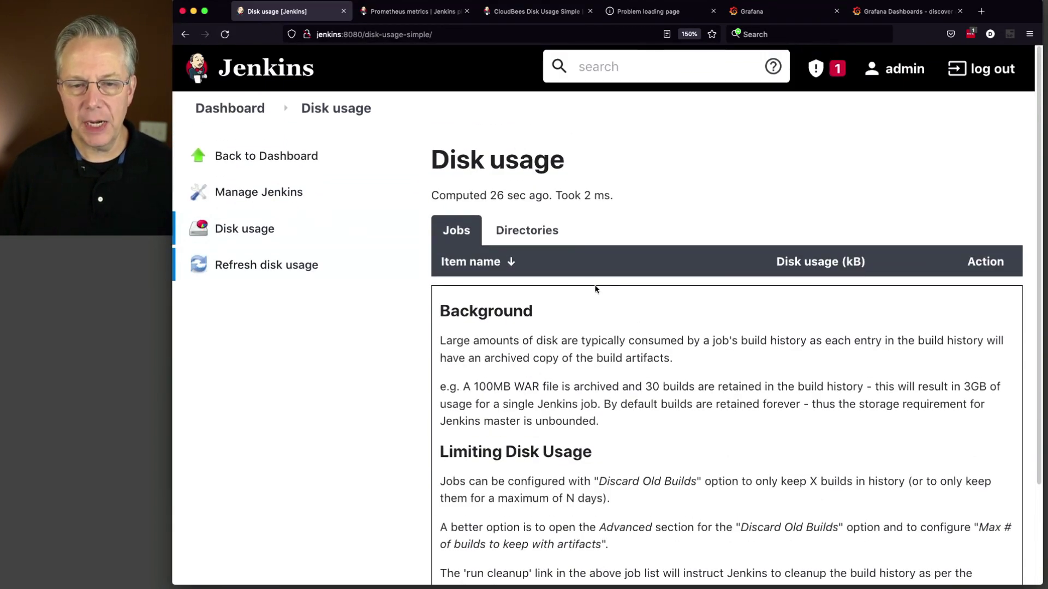
left_click(527, 230)
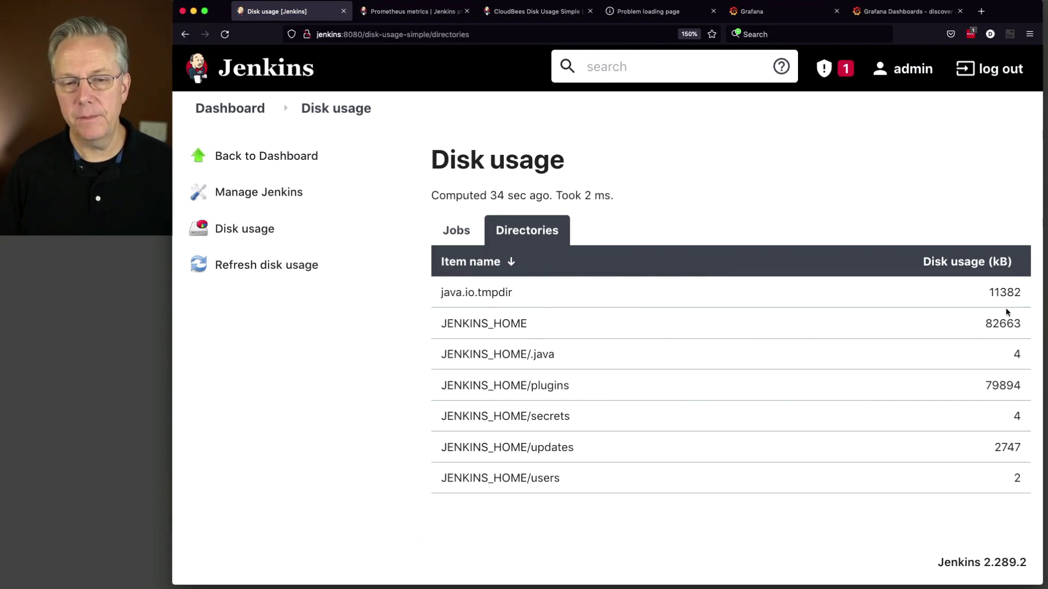
left_click(466, 233)
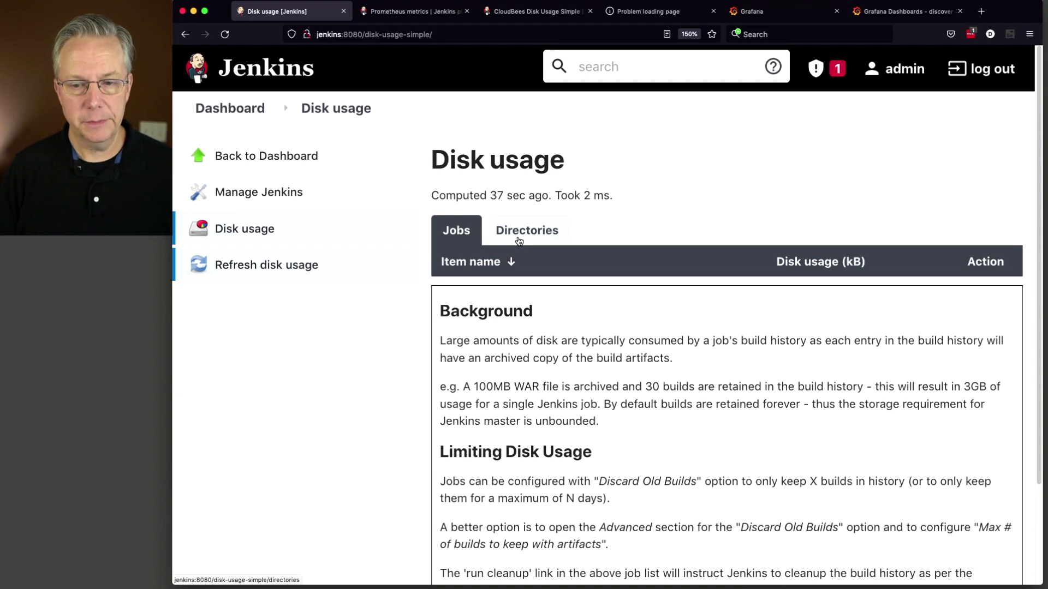
left_click(292, 192)
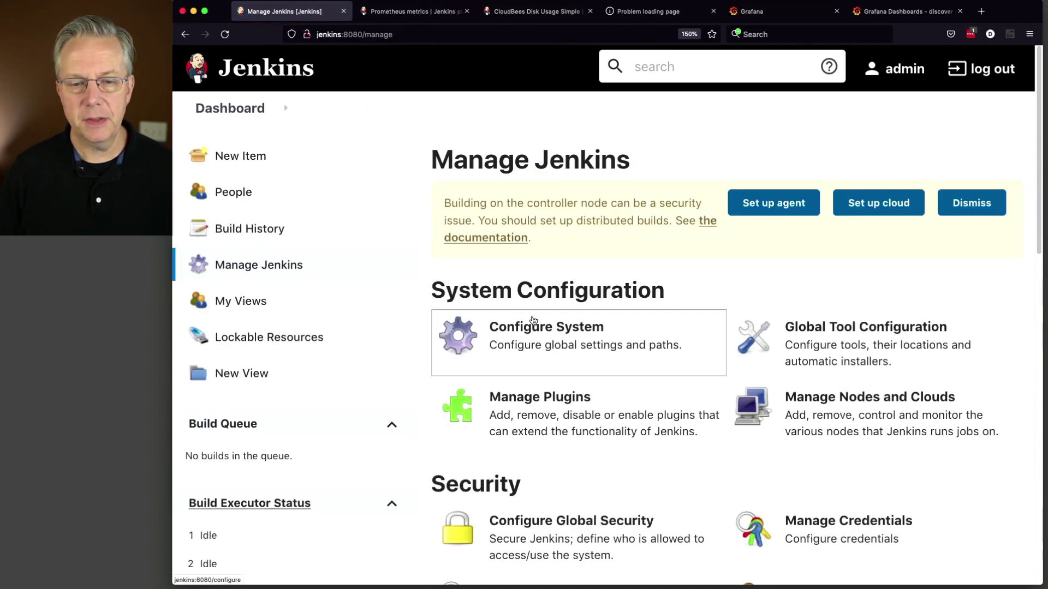
Step: Open Configure System and bring the Prometheus section with its 120-second period into view
left_click(537, 329)
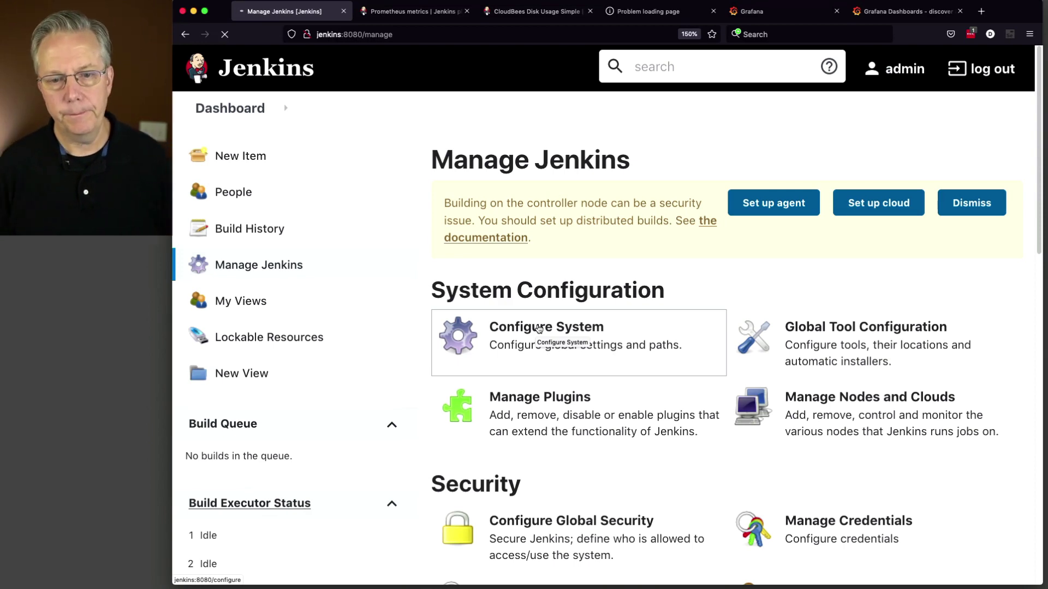
scroll(541, 327, "down", 3)
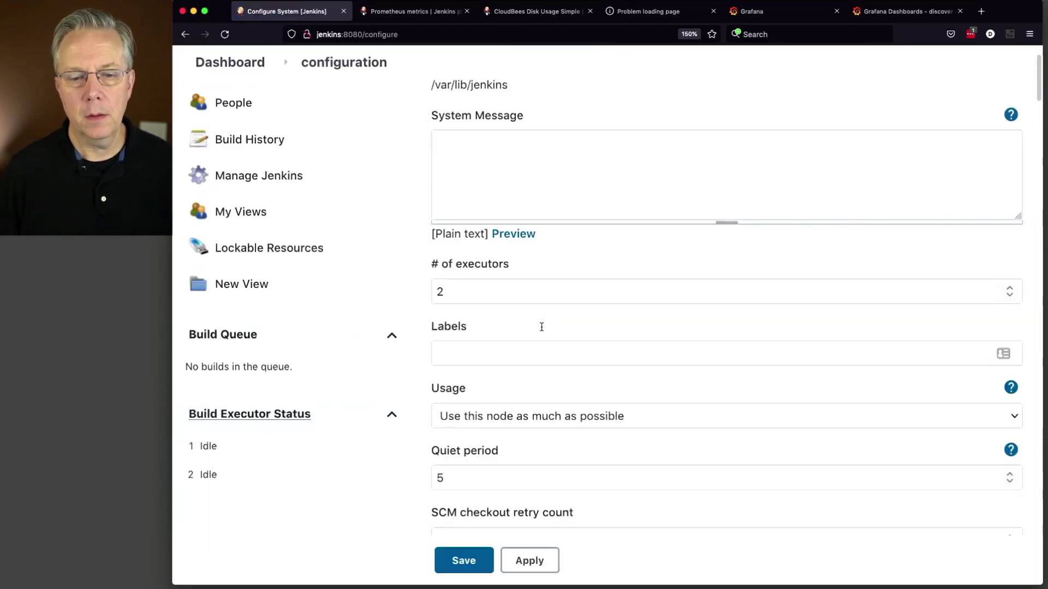
scroll(542, 326, "down", 15)
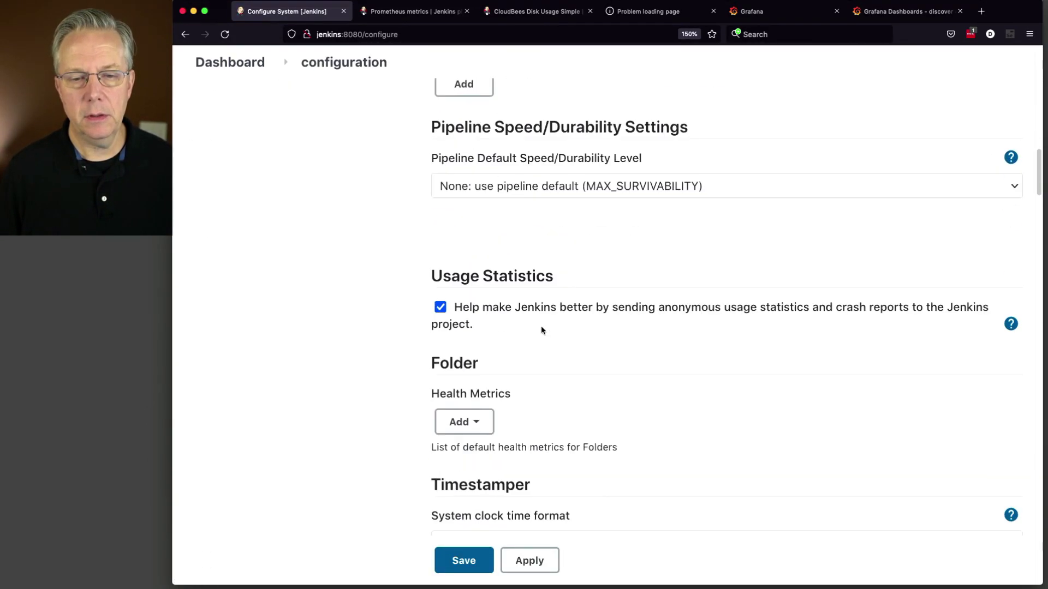
scroll(542, 326, "down", 15)
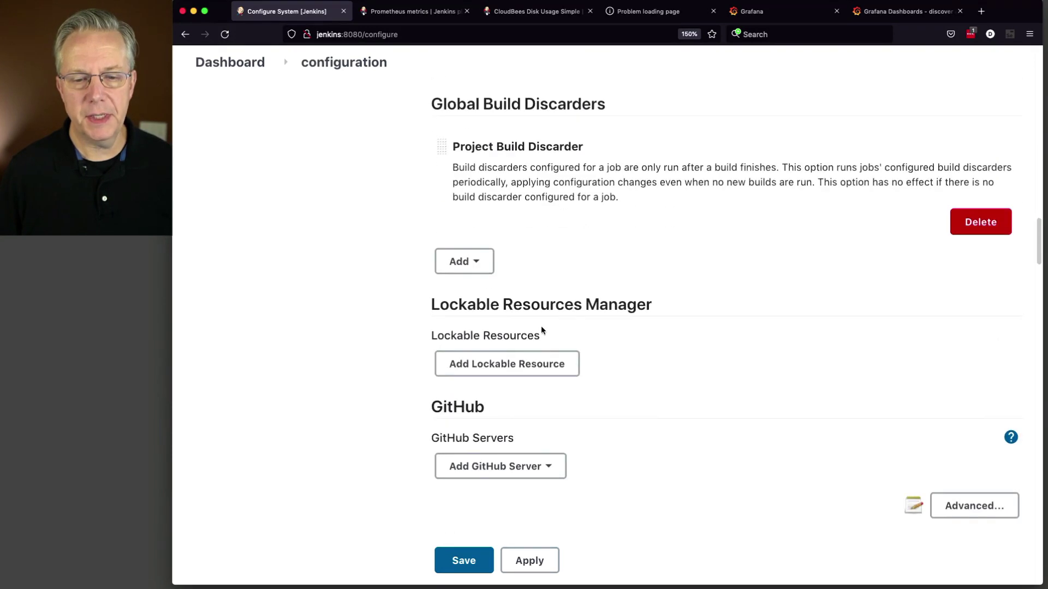
scroll(542, 331, "down", 10)
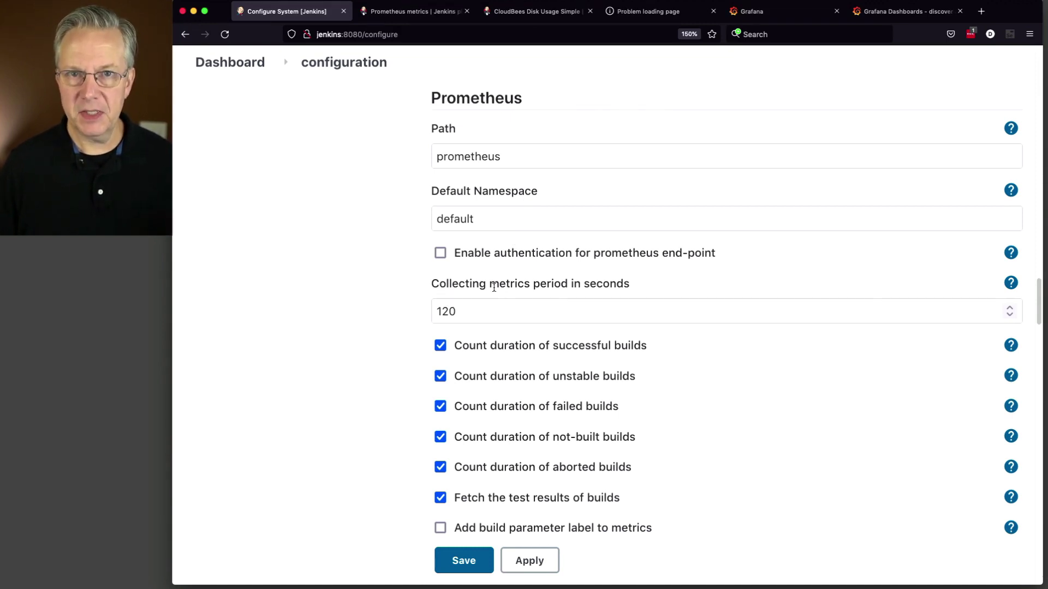
Step: Change the Prometheus collecting metrics period from 120 to 5 seconds
left_click(499, 315)
left_click_drag(453, 311, 429, 309)
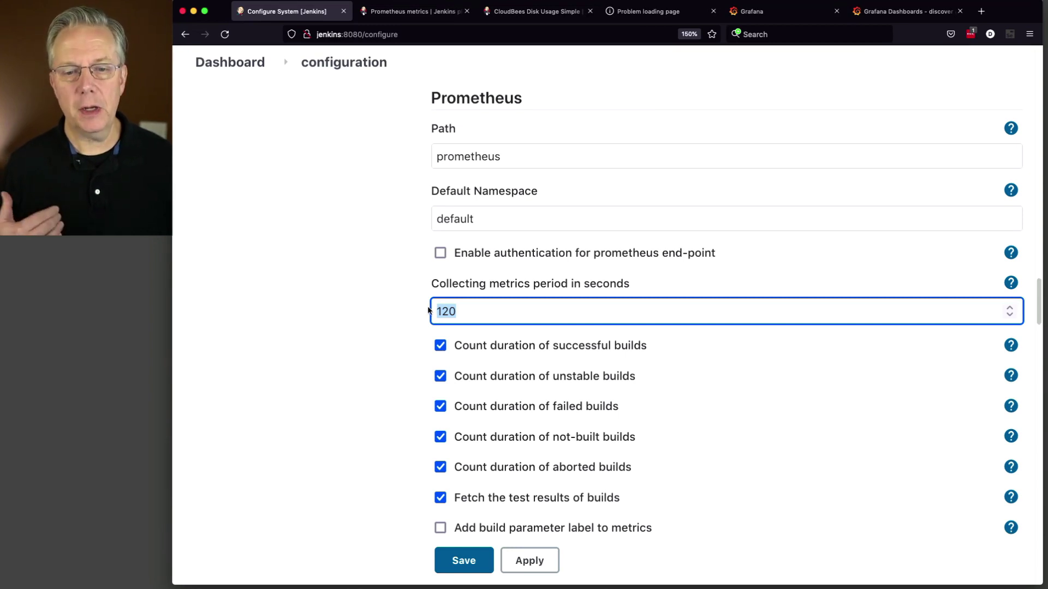
type("5")
key("Tab")
Step: Save the Configure System changes
scroll(405, 320, "down", 3)
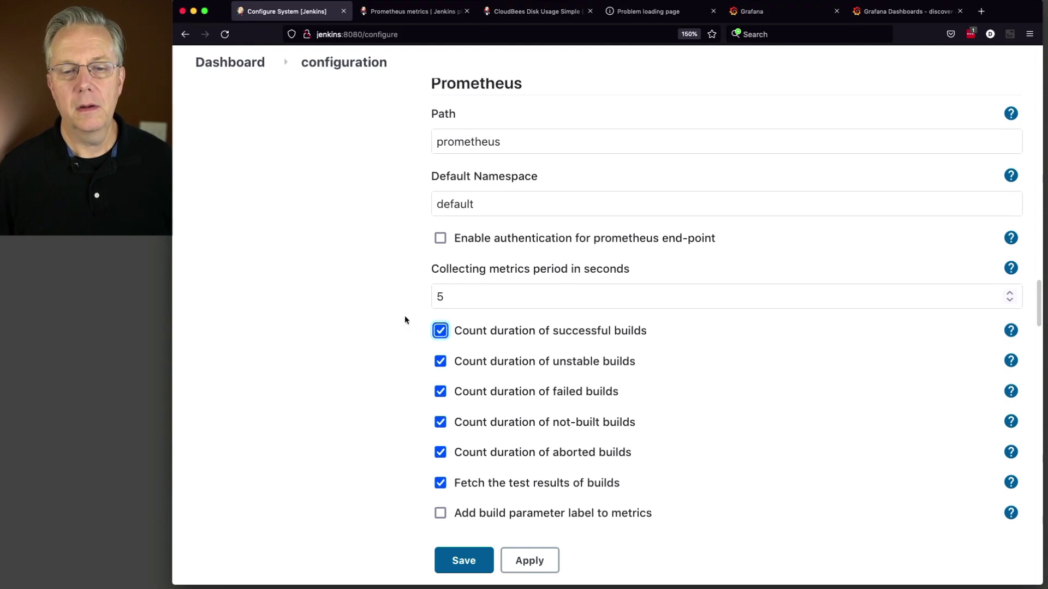
scroll(404, 320, "down", 5)
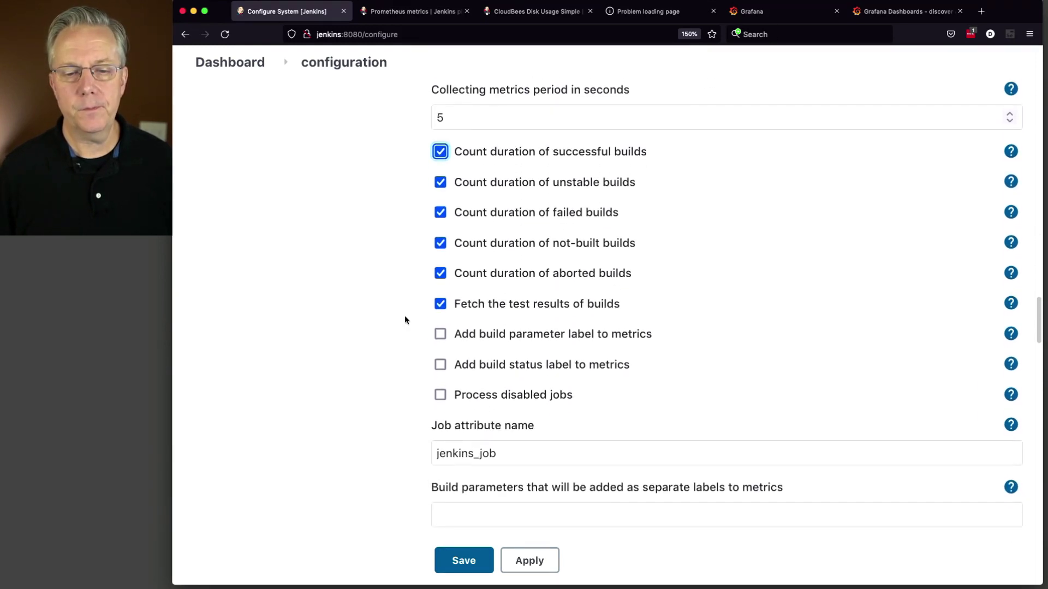
scroll(404, 320, "up", 1)
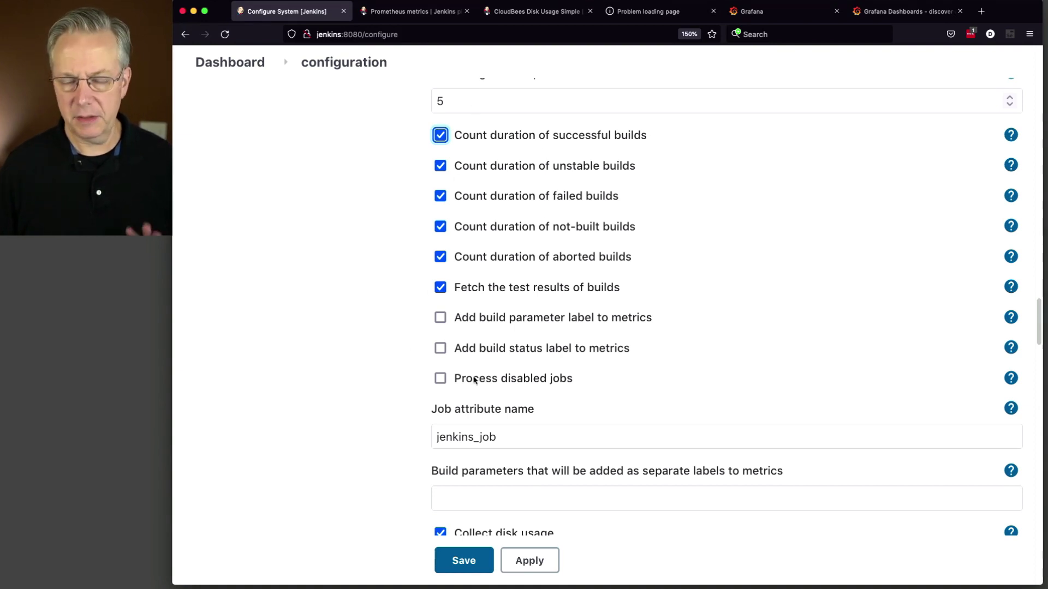
scroll(473, 380, "up", 7)
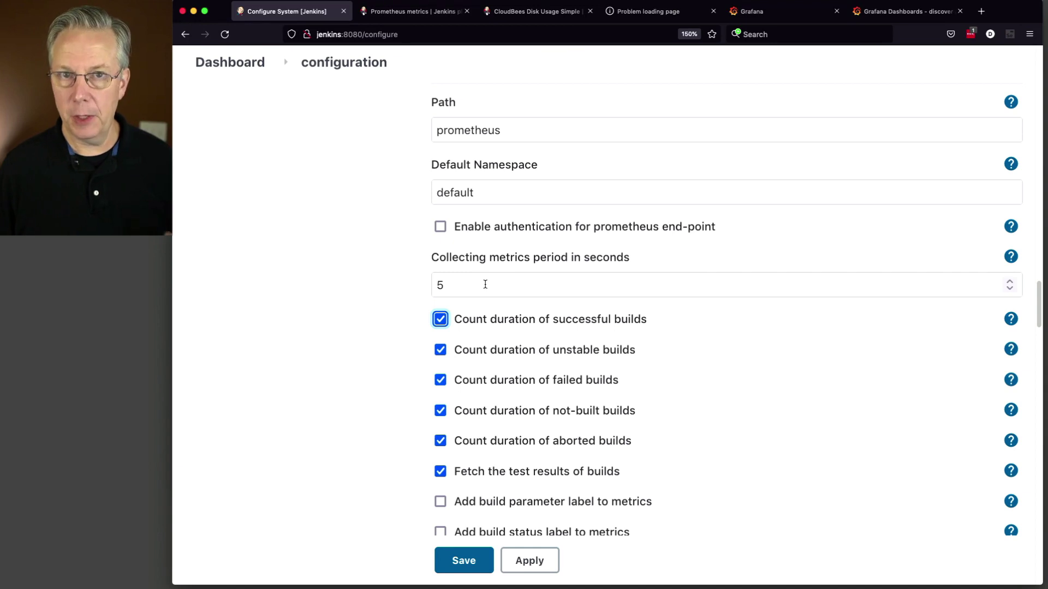
scroll(380, 333, "down", 1)
scroll(378, 333, "down", 4)
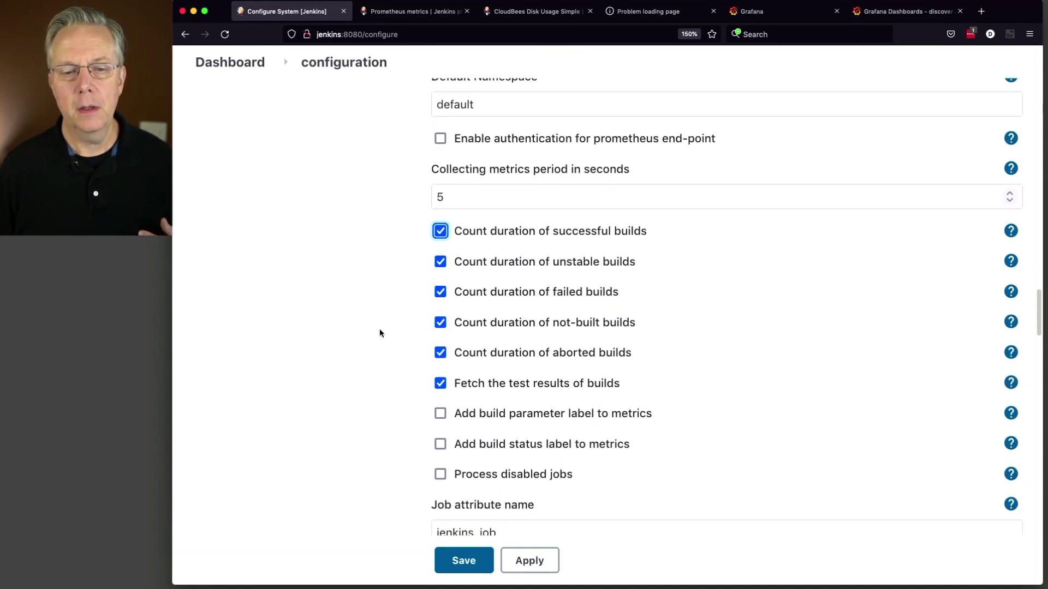
scroll(448, 305, "down", 2)
scroll(459, 322, "down", 3)
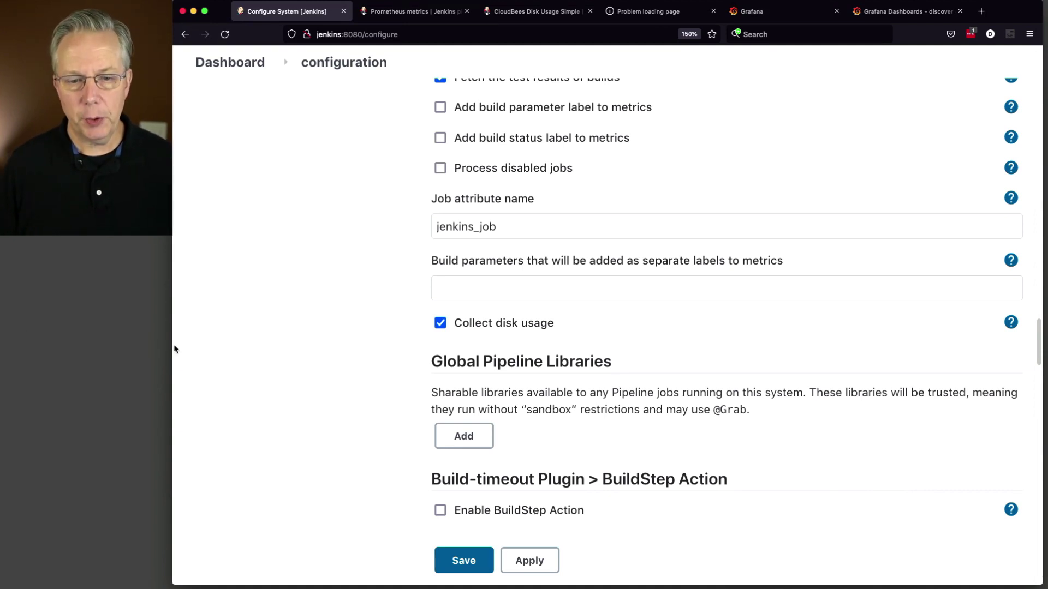
left_click(464, 560)
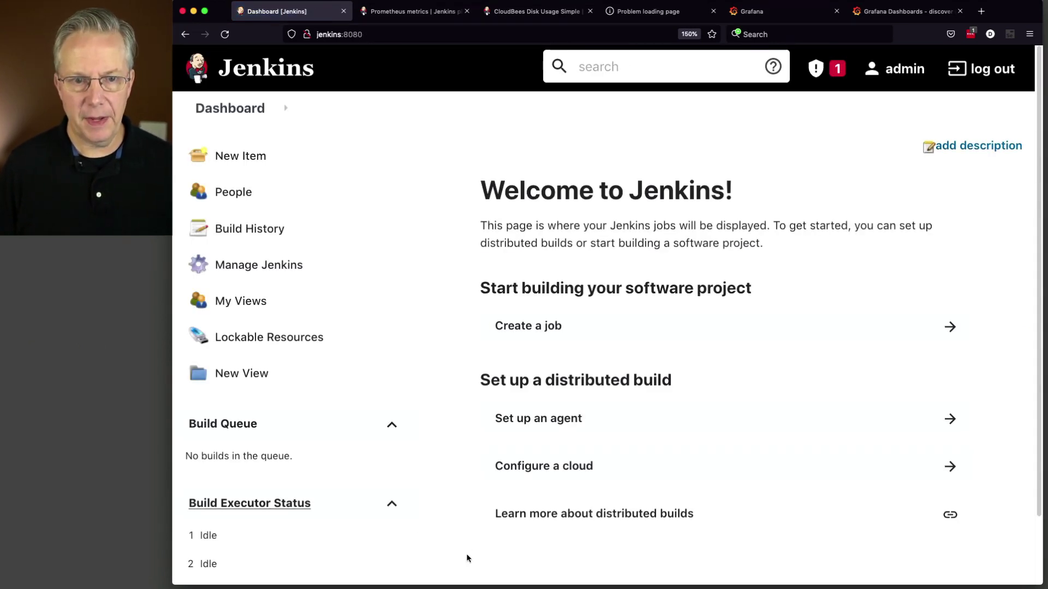
Step: Load jenkins:8080/prometheus, refresh it, and browse the exported JVM metrics
left_click(383, 35)
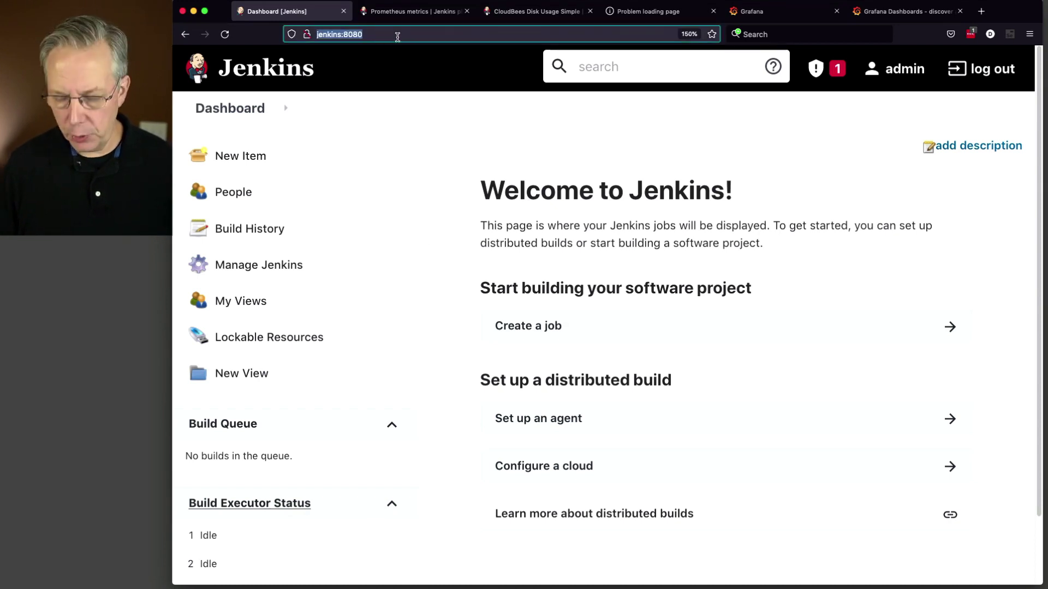
left_click(397, 34)
type("/prom")
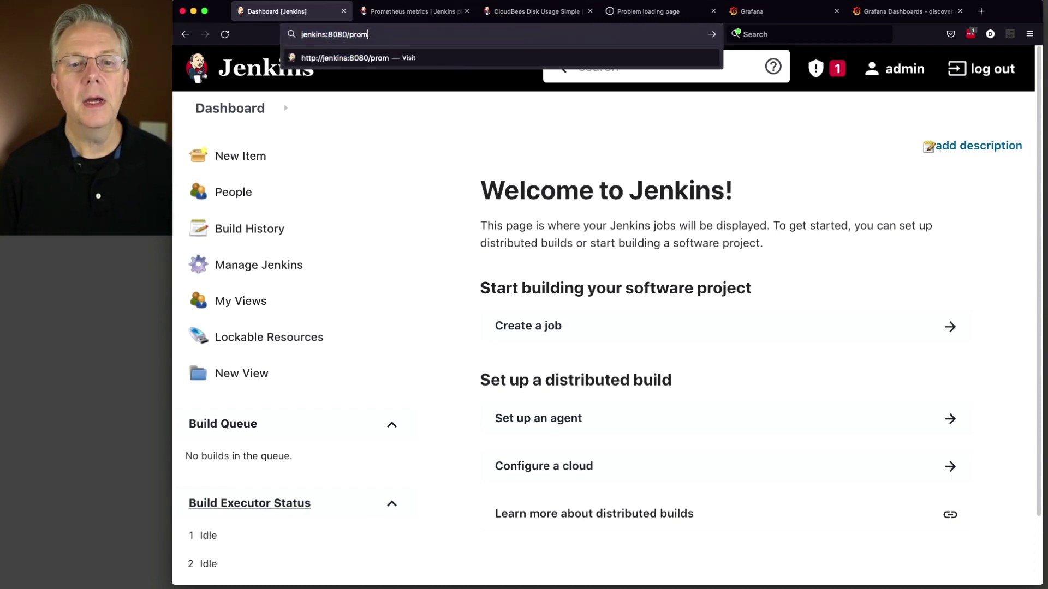
type("etheus")
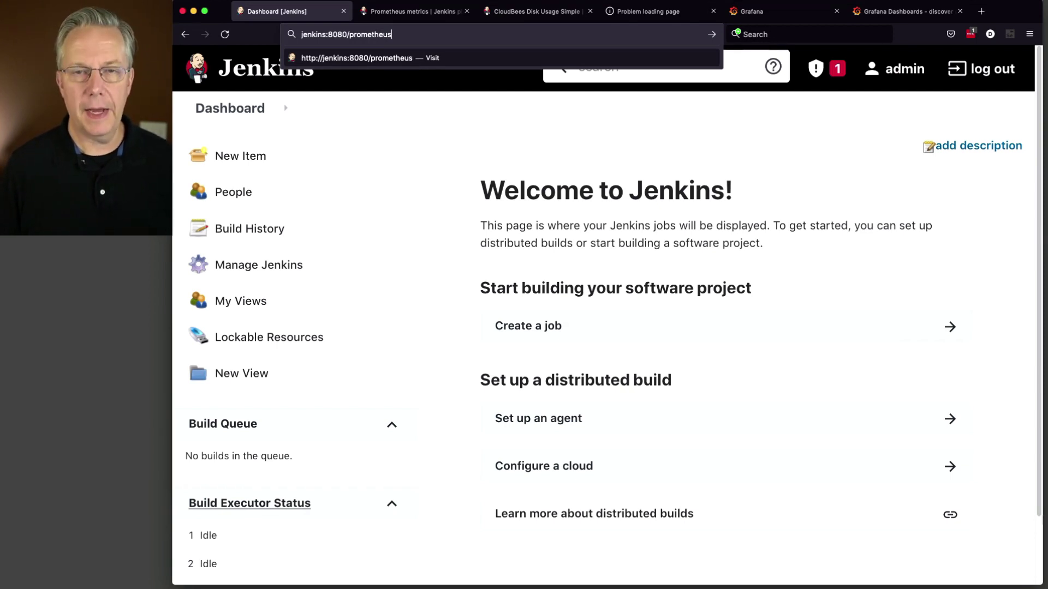
key("Return")
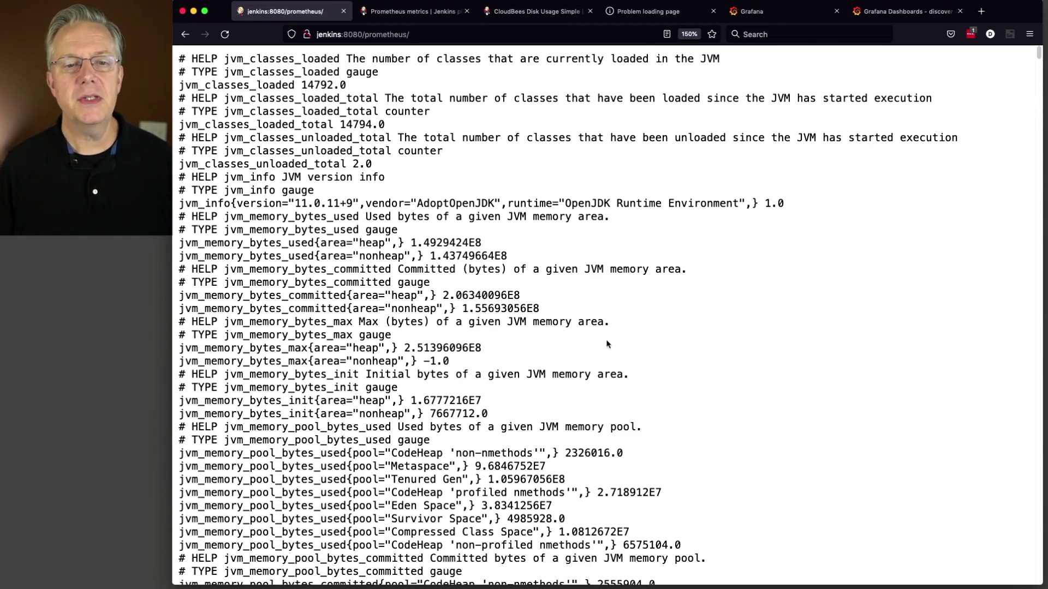
key("super+r")
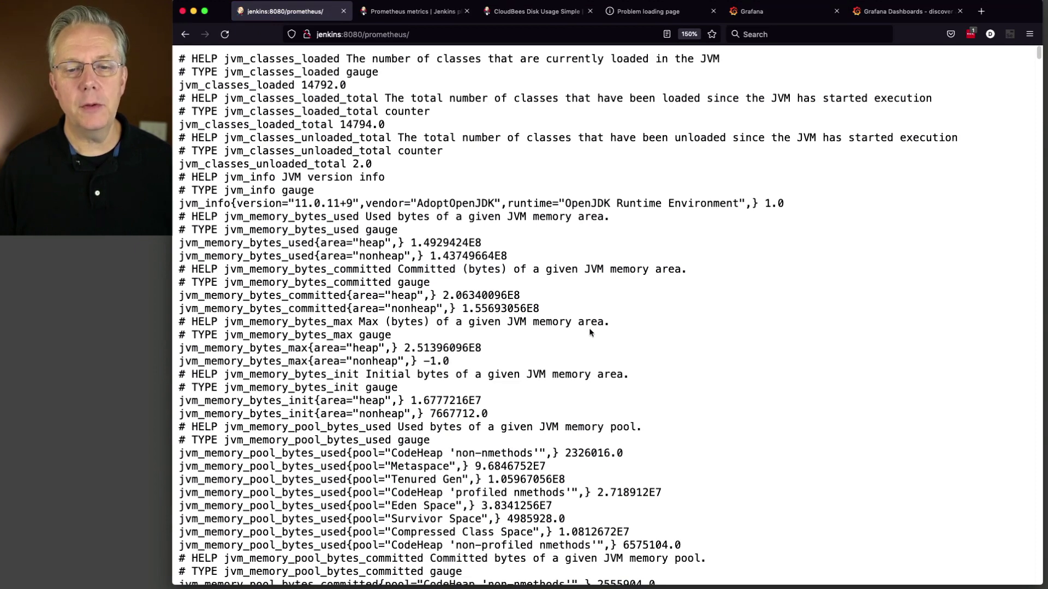
scroll(589, 333, "down", 2)
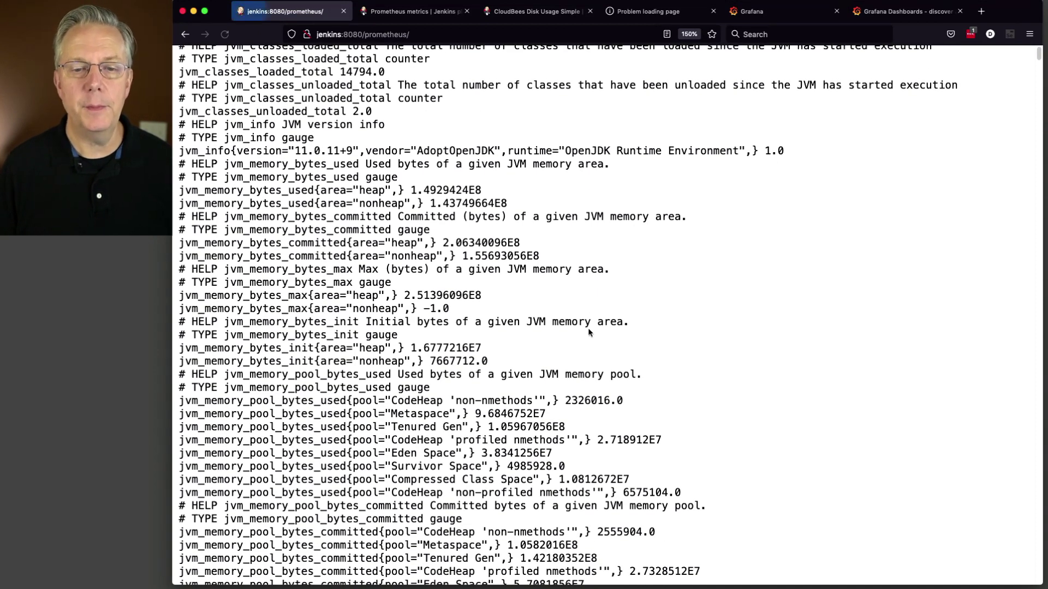
scroll(589, 333, "down", 1)
scroll(590, 332, "down", 2)
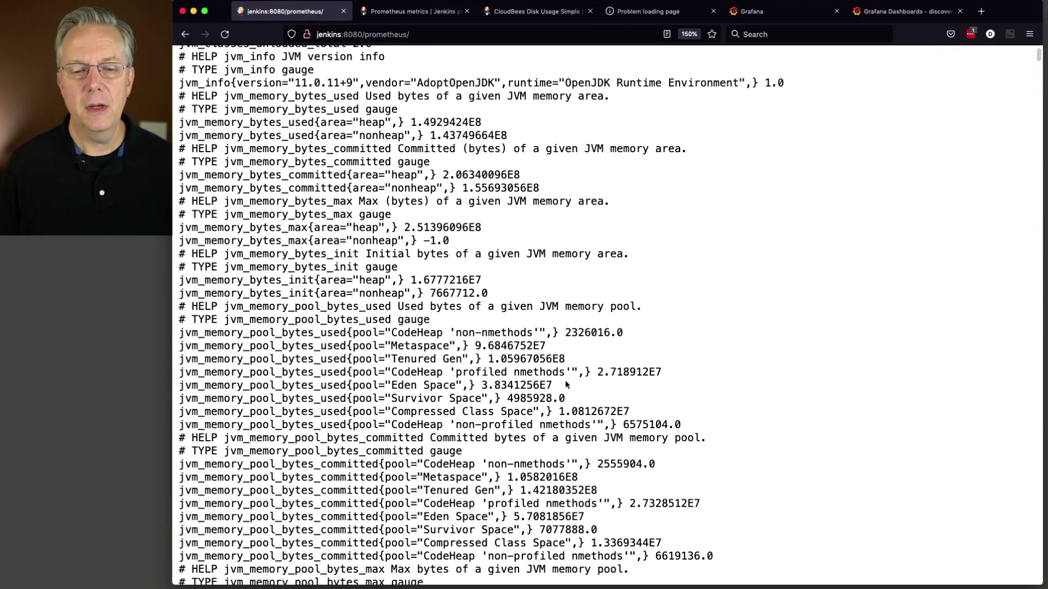
scroll(574, 326, "down", 8)
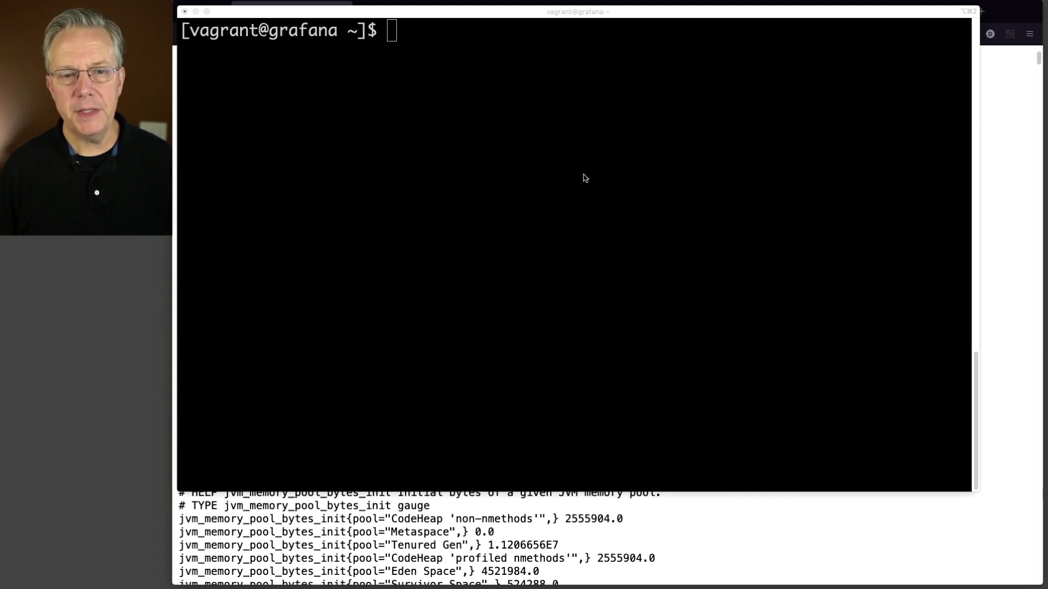
Step: Create a new prometheus.yml file in vi from the terminal
left_click(543, 172)
type("vi ")
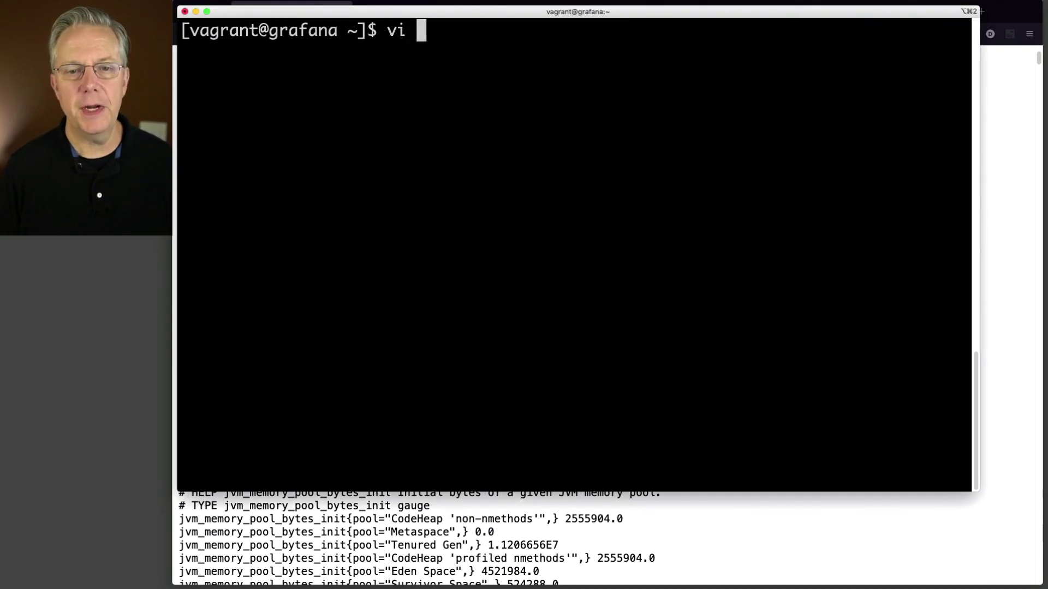
type("promethe")
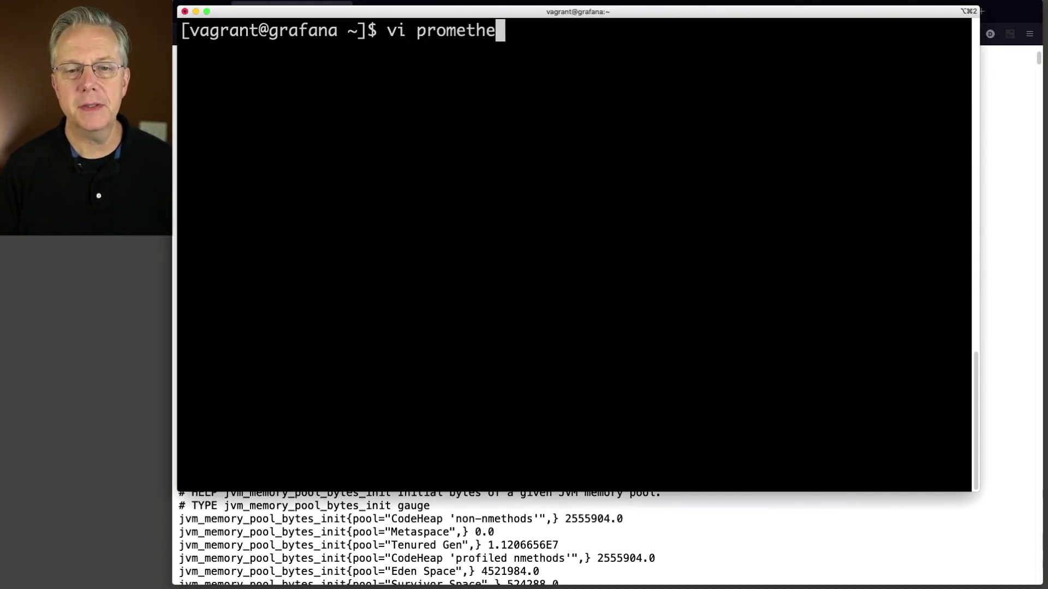
type("us.yml")
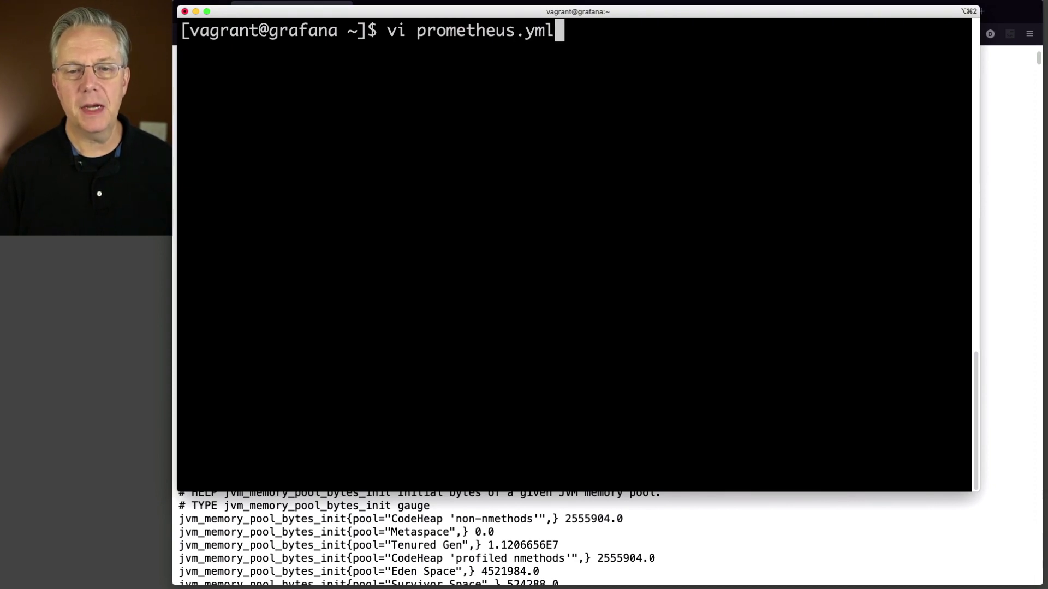
key("Return")
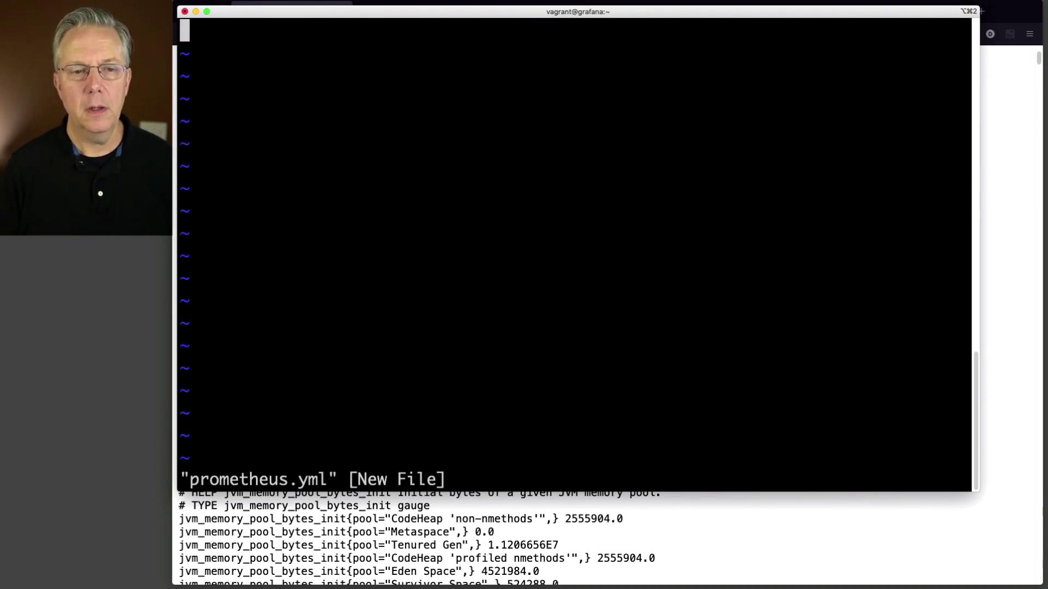
Step: Paste the Prometheus config with the jenkins scrape job and review its interval settings
key("i")
key("super+v")
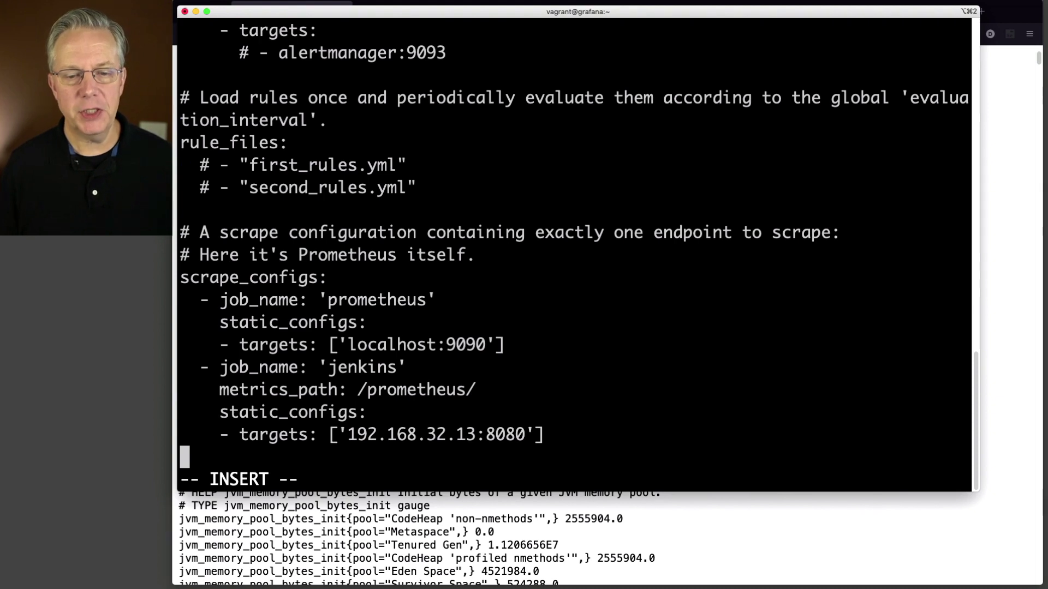
key("Escape")
key("Up")
key("Up")
key("Up")
key("Up")
key("Up")
key("Up")
key("Up")
key("Up")
key("Up")
key("Up")
key("Up")
key("Up")
key("Up")
key("Up")
key("Up")
key("Up")
key("Up")
key("Up")
key("Up")
key("Up")
key("Up")
key("Up")
key("Up")
key("Up")
key("Up")
key("Up")
key("Up")
key("Up")
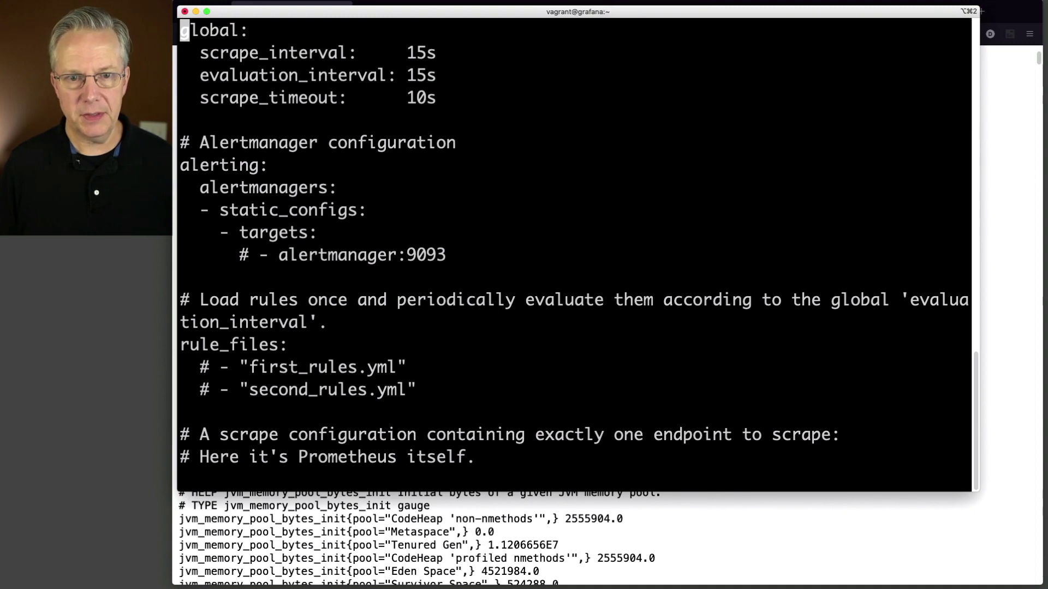
key("Down")
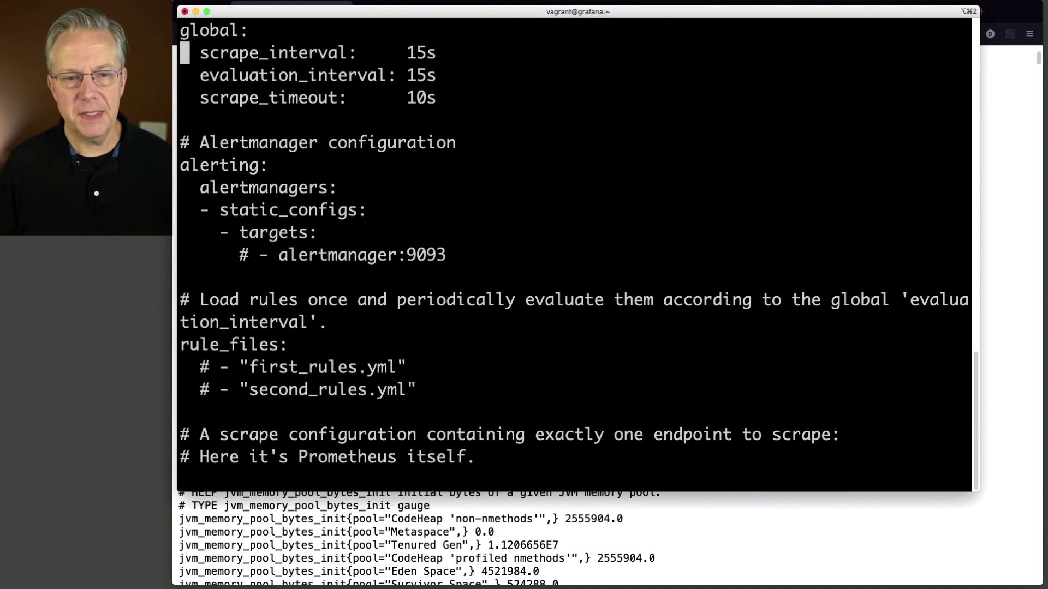
key("Down")
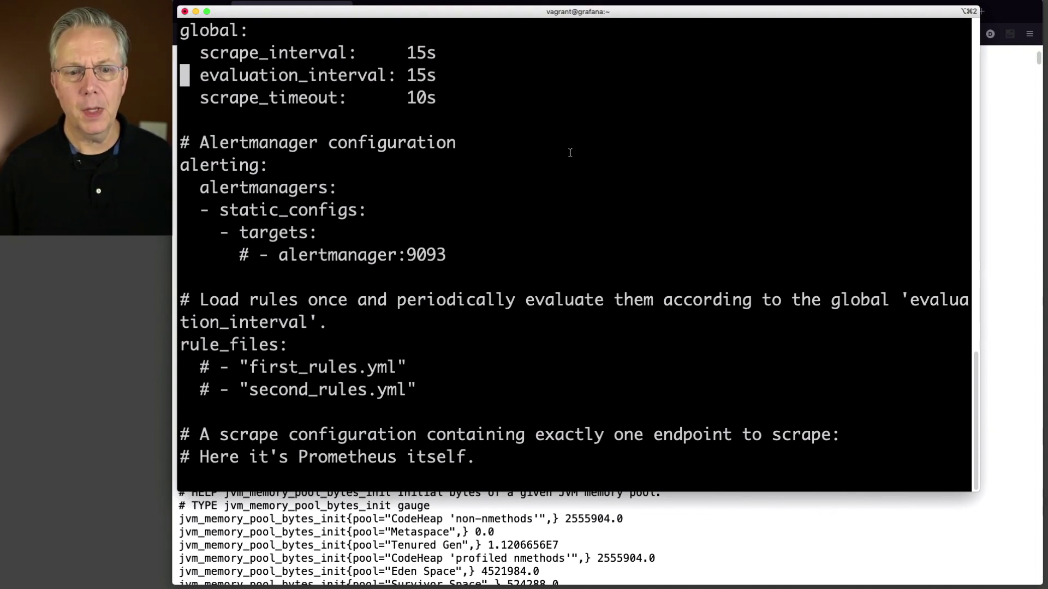
key("j")
key("j")
key("j")
key("j")
Step: Move through the scrape configs down to the jenkins job's /prometheus/ metrics path
key("j")
key("j")
key("j")
key("j")
key("j")
key("j")
key("j")
key("j")
key("j")
key("j")
key("j")
key("j")
key("j")
key("j")
key("j")
key("j")
key("j")
key("j")
key("j")
key("j")
key("k")
key("k")
key("k")
key("k")
key("k")
key("k")
key("k")
key("k")
key("j")
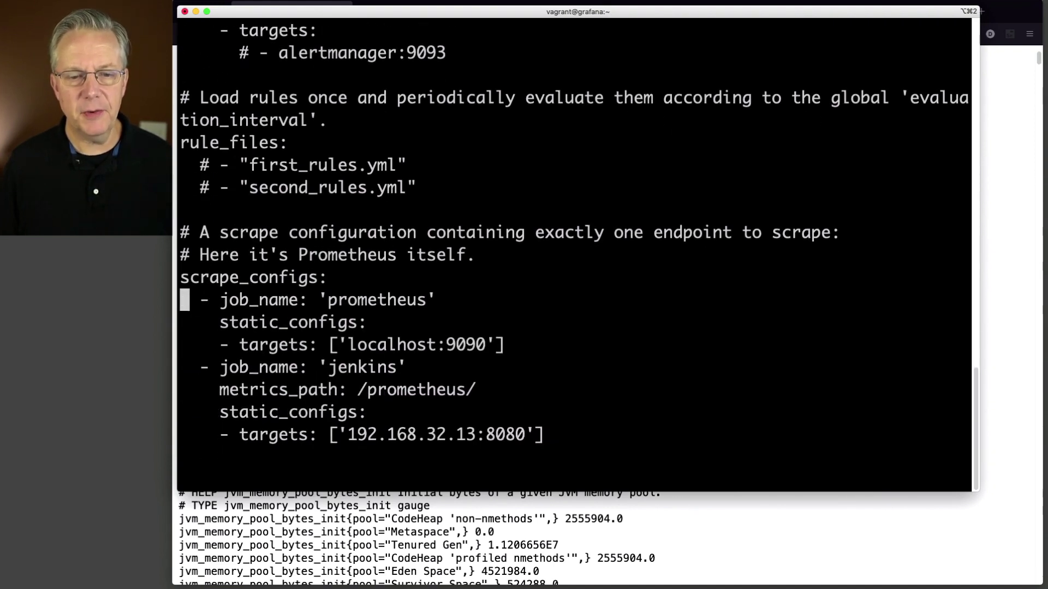
key("j")
key("j")
key("j")
key("k")
key("k")
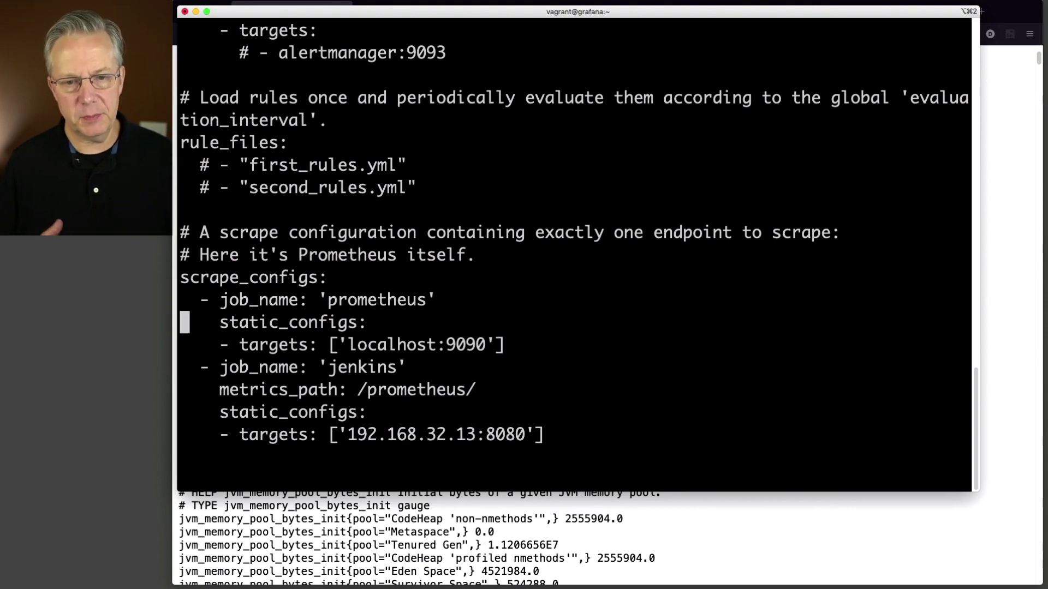
key("l")
key("l")
key("j")
key("l")
key("l")
key("l")
key("l")
key("l")
key("l")
key("l")
key("l")
key("l")
key("l")
key("l")
key("l")
key("l")
key("l")
key("l")
key("l")
key("l")
key("l")
key("l")
key("l")
key("l")
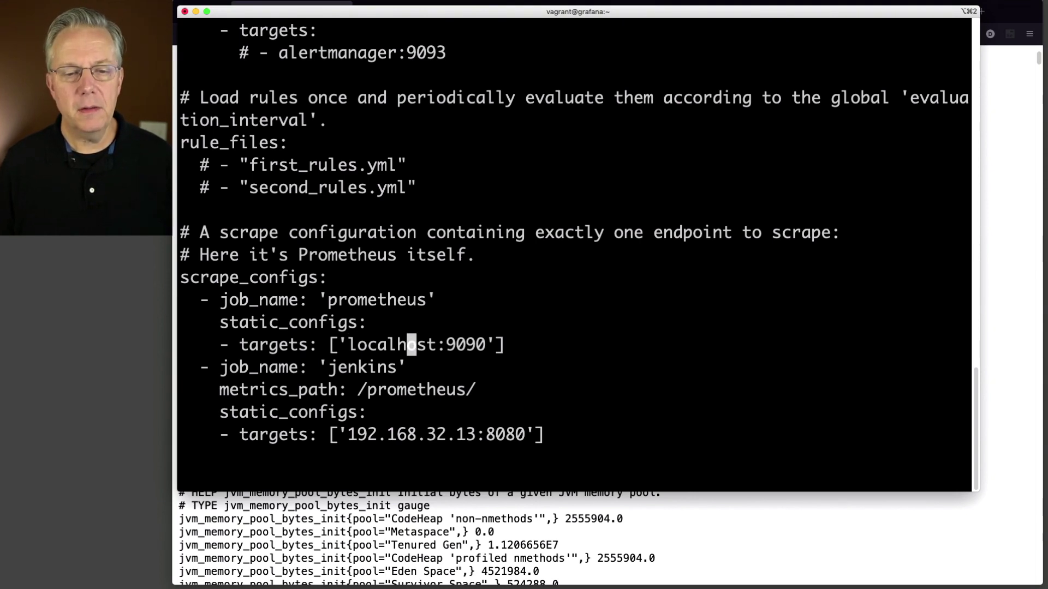
key("j")
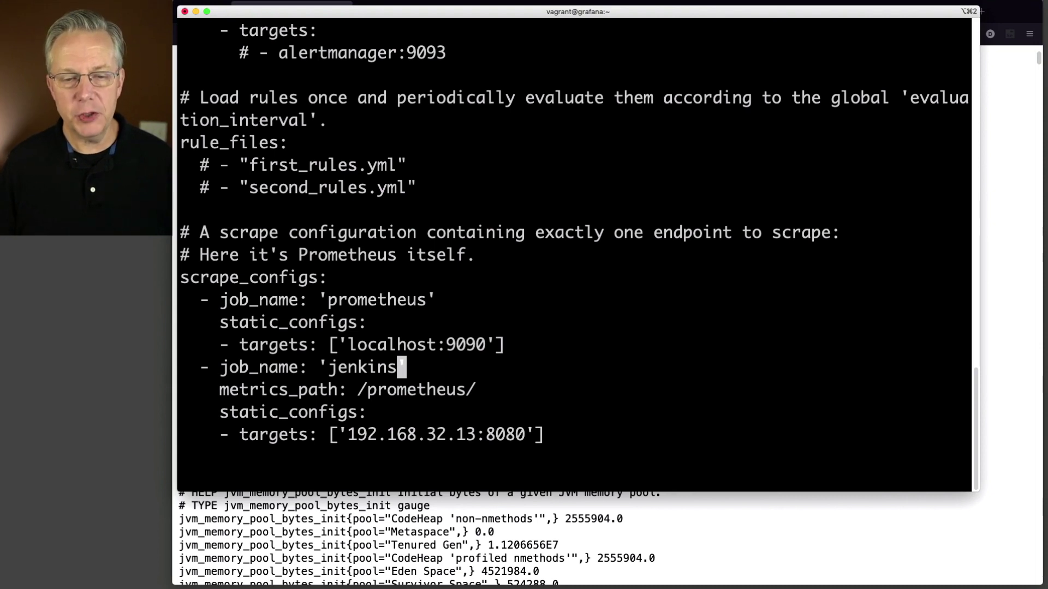
key("j")
key("h")
key("h")
key("h")
key("h")
key("h")
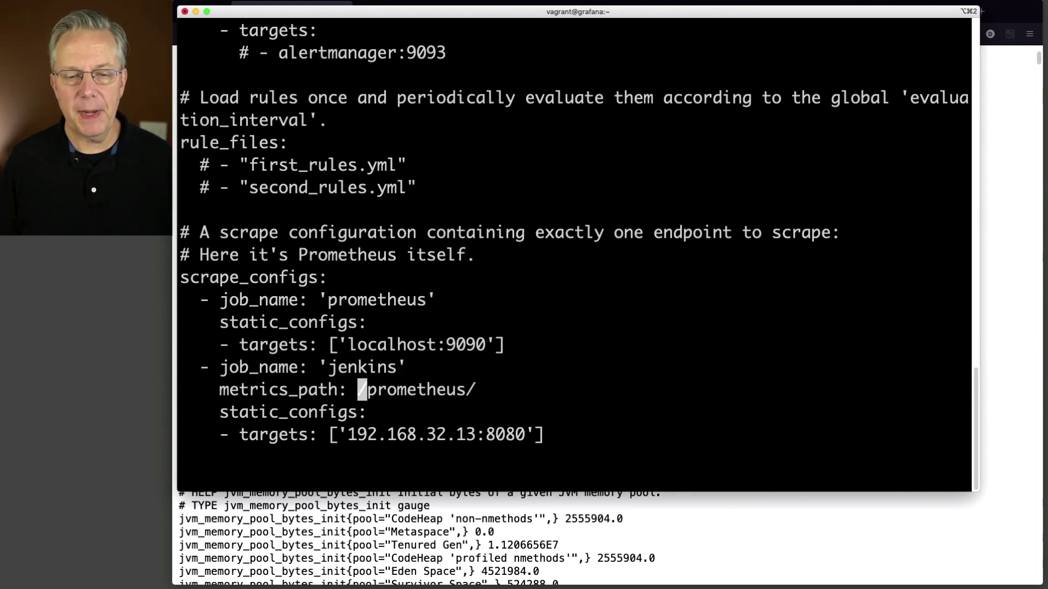
key("l")
key("l")
key("l")
key("l")
key("l")
key("l")
key("l")
key("l")
key("l")
key("l")
key("l")
key("l")
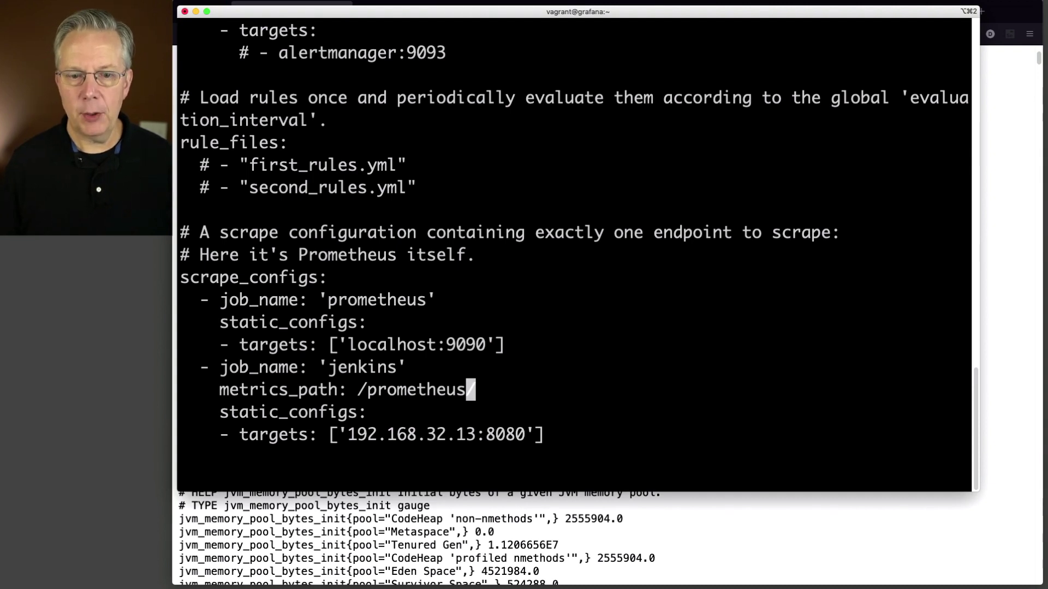
Step: Keep metrics_path as /prometheus/ with its trailing slash and check the 192.168.32.13:8080 target
key("x")
key("h")
key("h")
key("h")
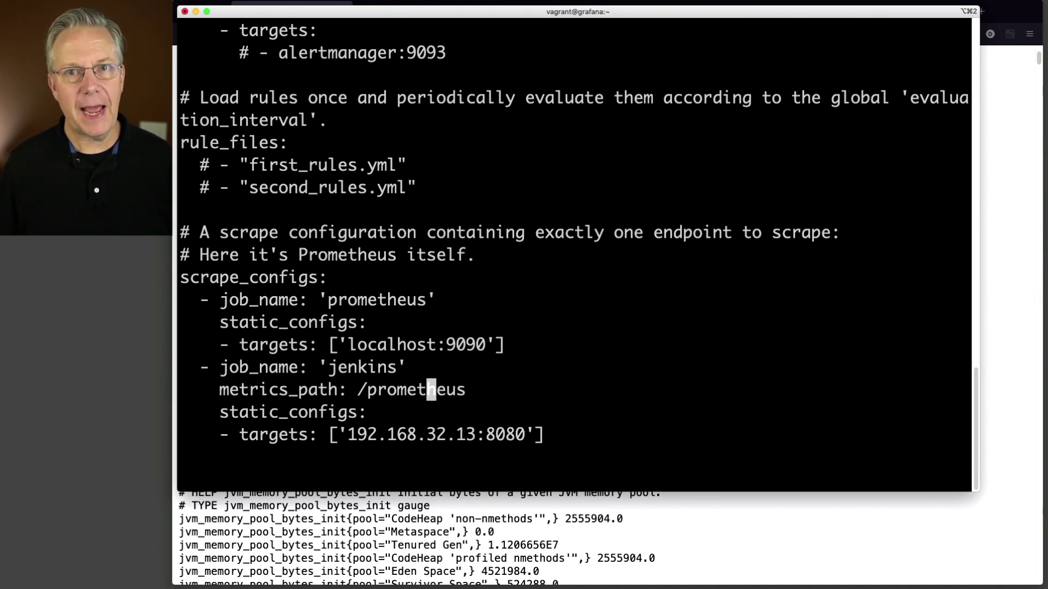
type("A/")
key("Escape")
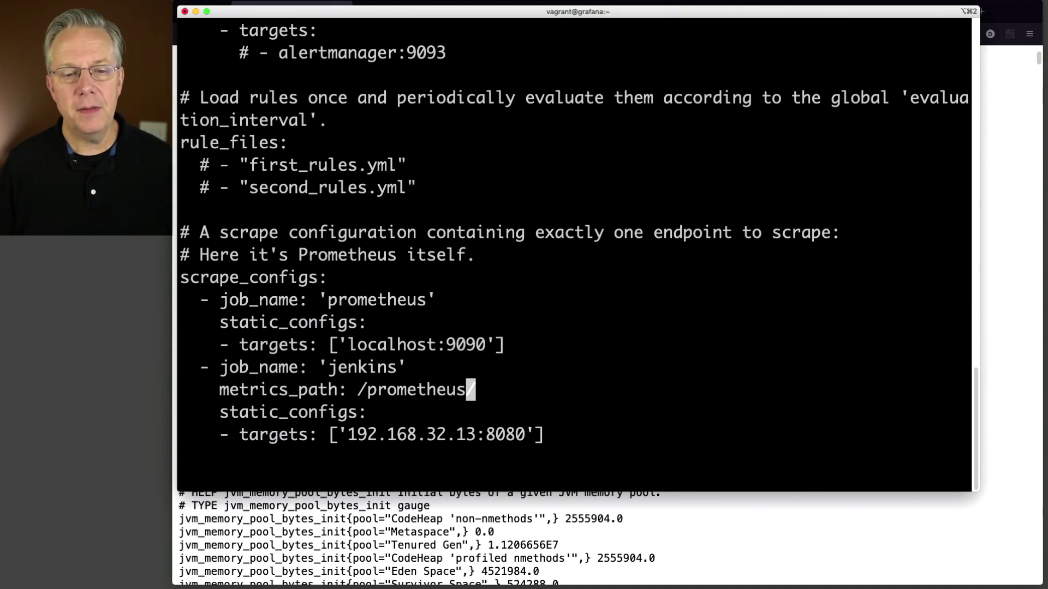
key("j")
key("j")
key("h")
key("h")
key("h")
key("h")
key("h")
key("h")
key("h")
key("h")
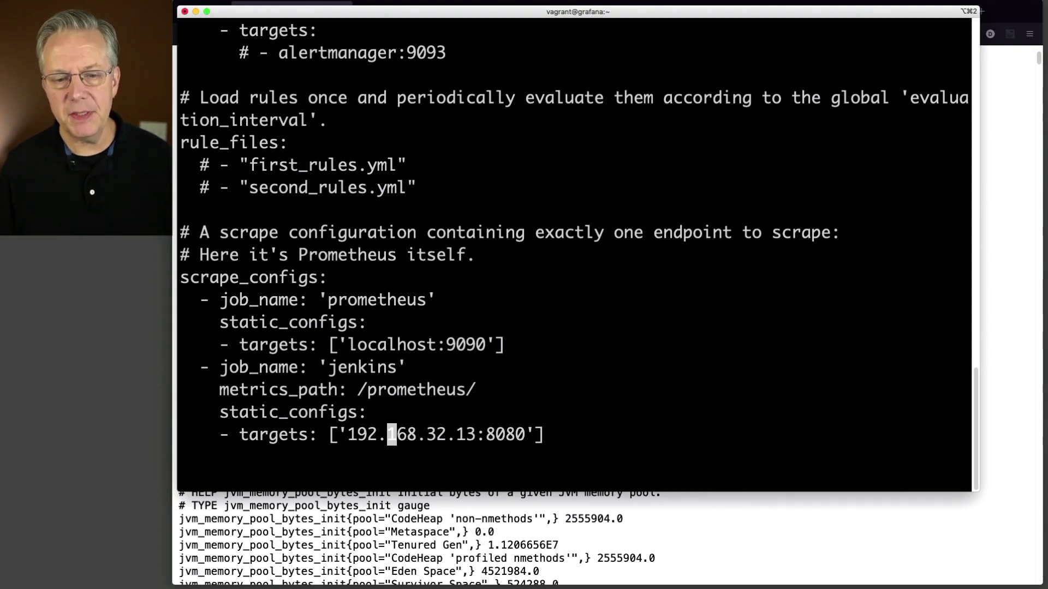
key("Right")
key("Right")
key("Right")
key("Right")
key("Right")
key("Right")
key("Right")
key("Right")
key("Right")
key("Right")
key("Right")
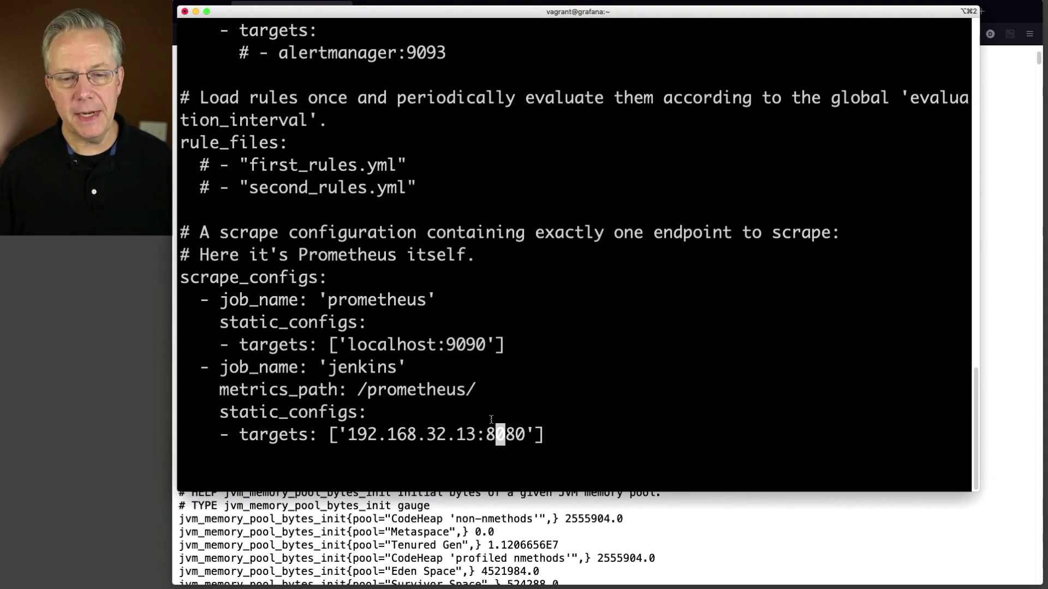
Step: Glance at the Jenkins metrics page, then save prometheus.yml with :wq and quit vi
left_click(664, 516)
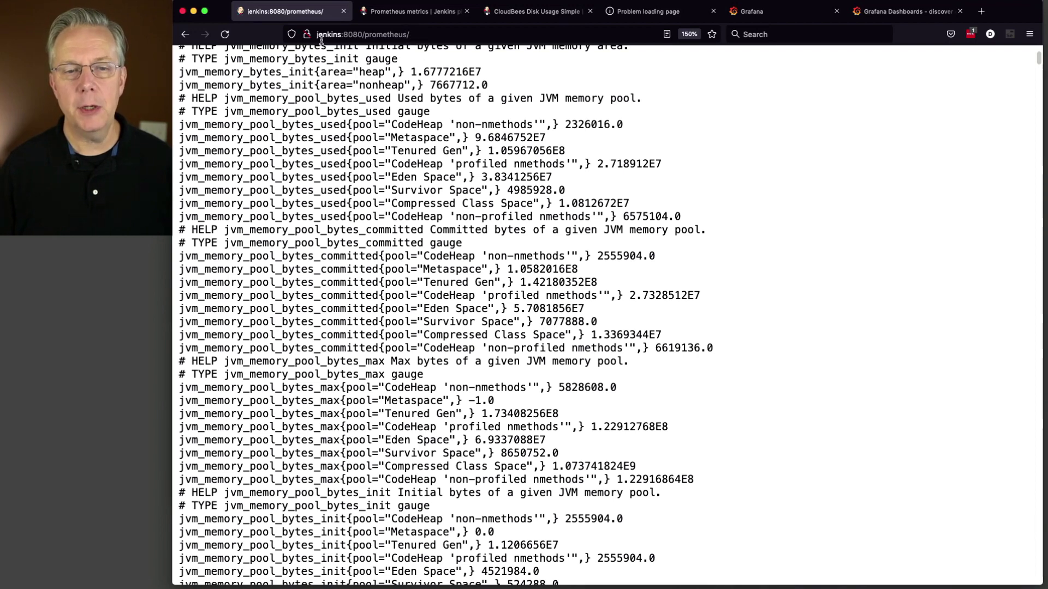
left_click(11, 304)
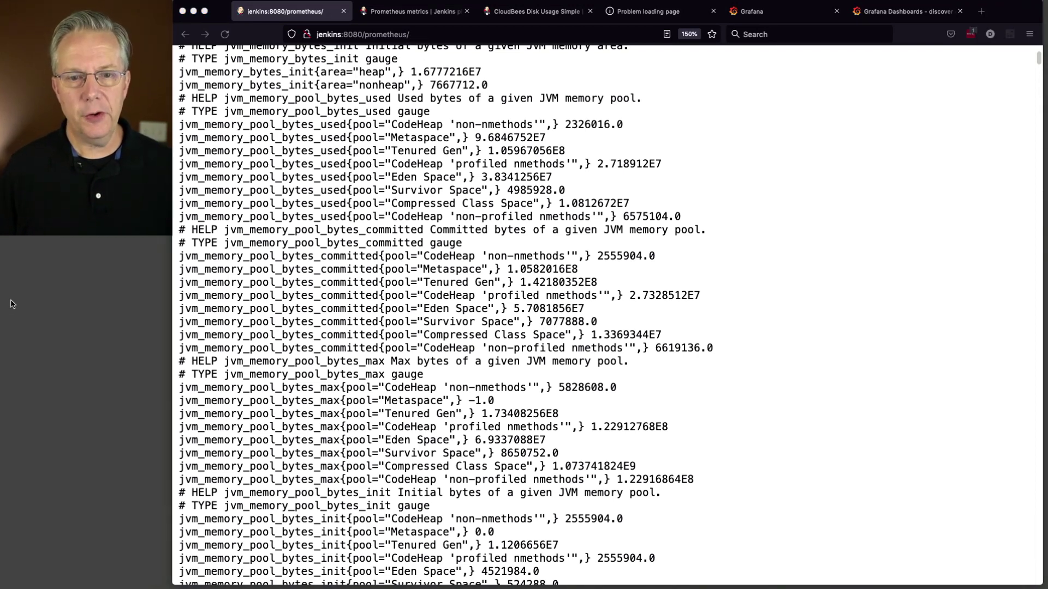
key("super+Tab")
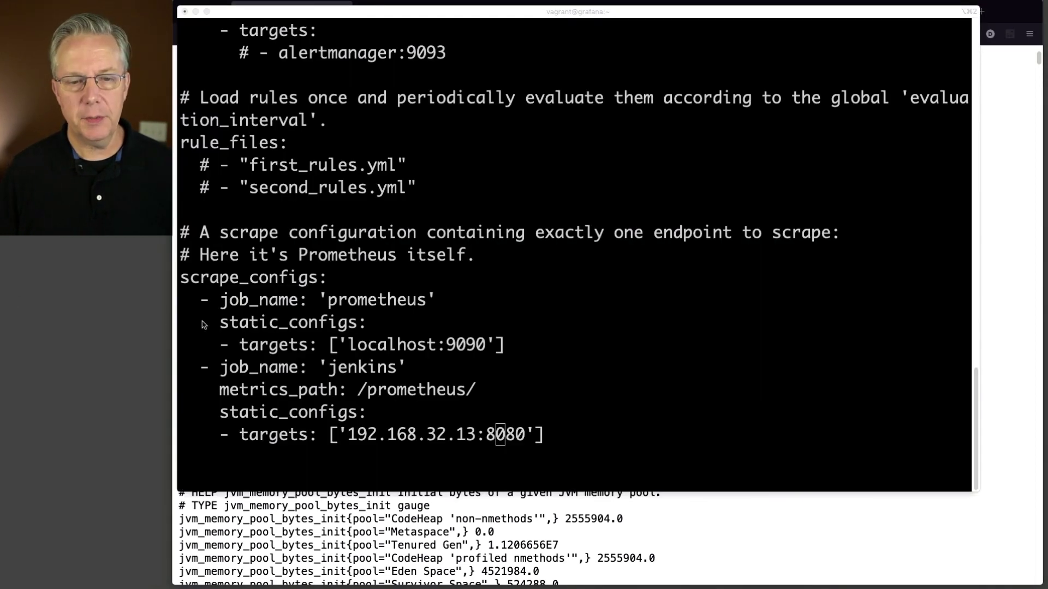
left_click(562, 337)
type(":wq")
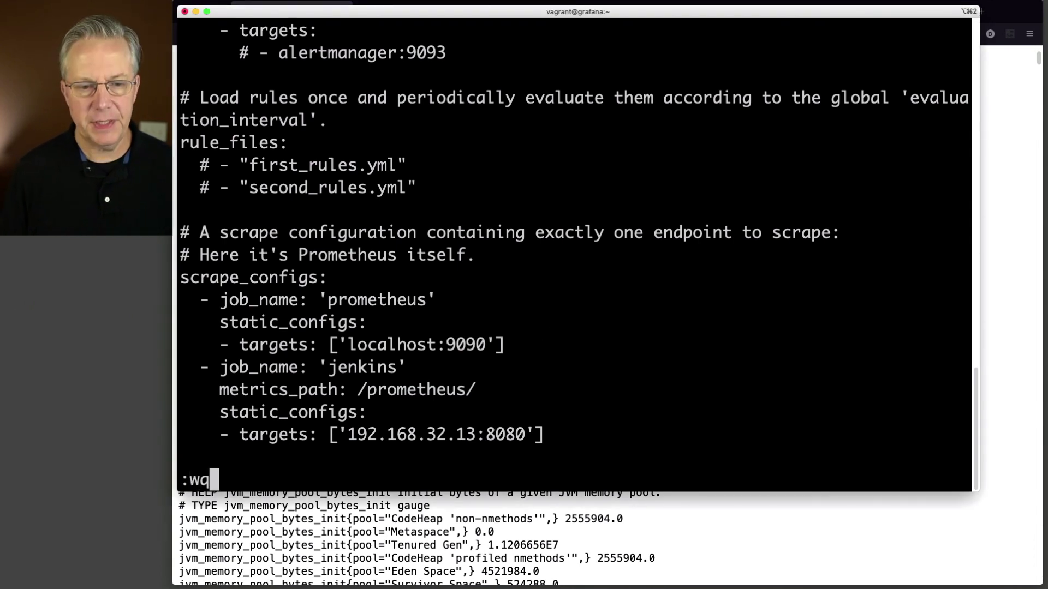
key("Return")
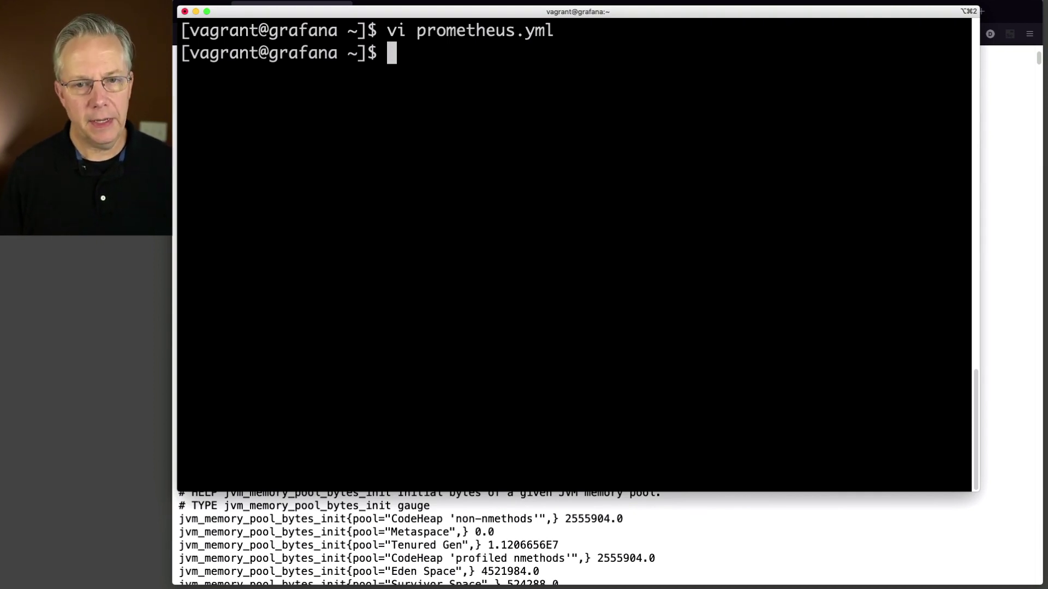
Step: Recall the Prometheus docker run command and move back to its -p port option
type("docker run -p 9090:9090 -v /home/vagrant/prometheus.yml:/etc/prometheus/prometheus.yml prom/prometheus")
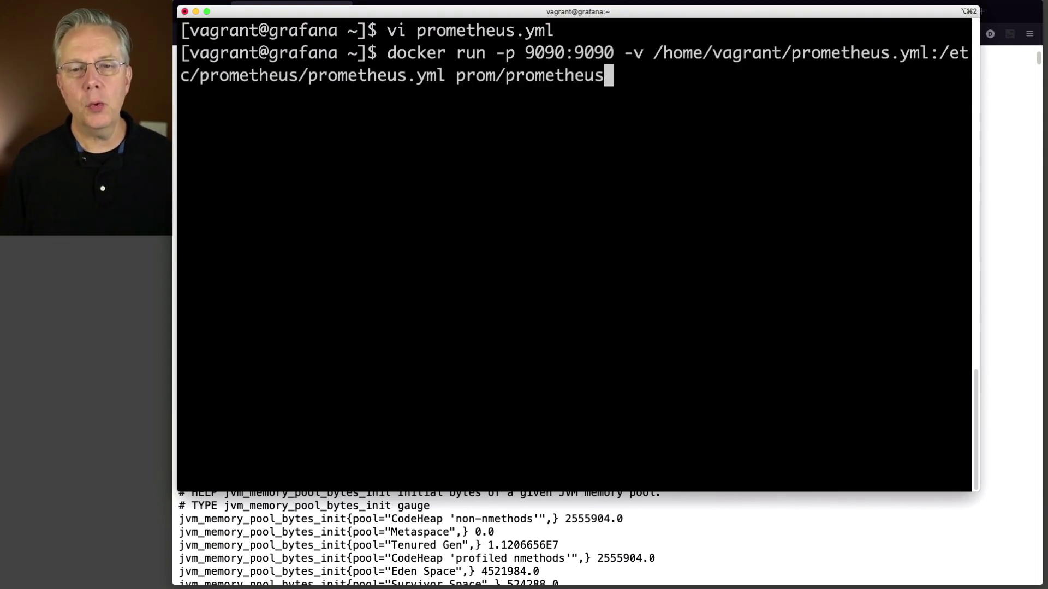
key("Up")
key("Down")
key("Left")
key("Left")
key("Left")
key("Left")
key("Left")
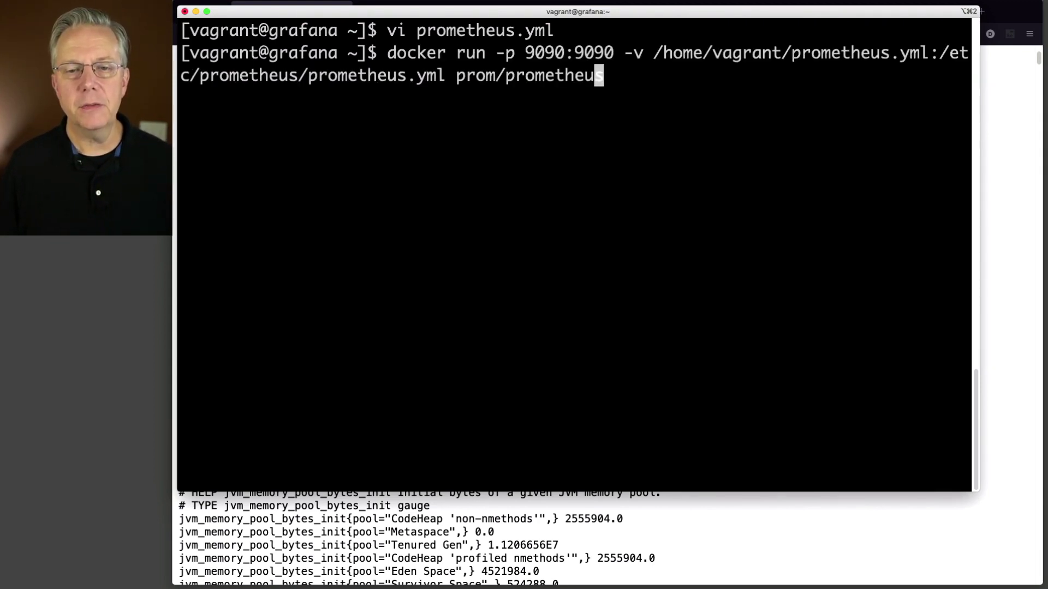
key("Left")
key("Left")
key("Left")
key("Left")
key("Left")
key("Left")
key("Left")
key("Left")
key("Left")
key("Left")
key("Left")
key("Left")
key("Left")
key("Left")
key("Left")
key("Left")
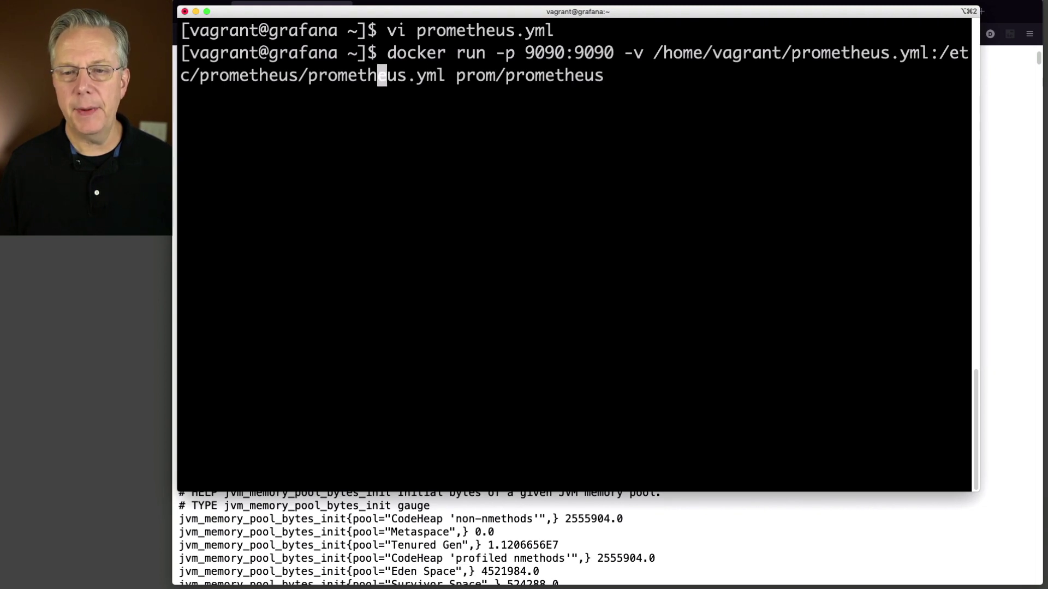
key("Left")
key("Left")
key("Left")
key("Left")
key("Left")
key("Left")
key("Left")
key("Left")
key("Left")
key("Left")
key("Left")
key("Left")
key("Left")
key("Left")
key("Left")
key("Left")
key("Left")
key("Left")
key("Left")
key("Left")
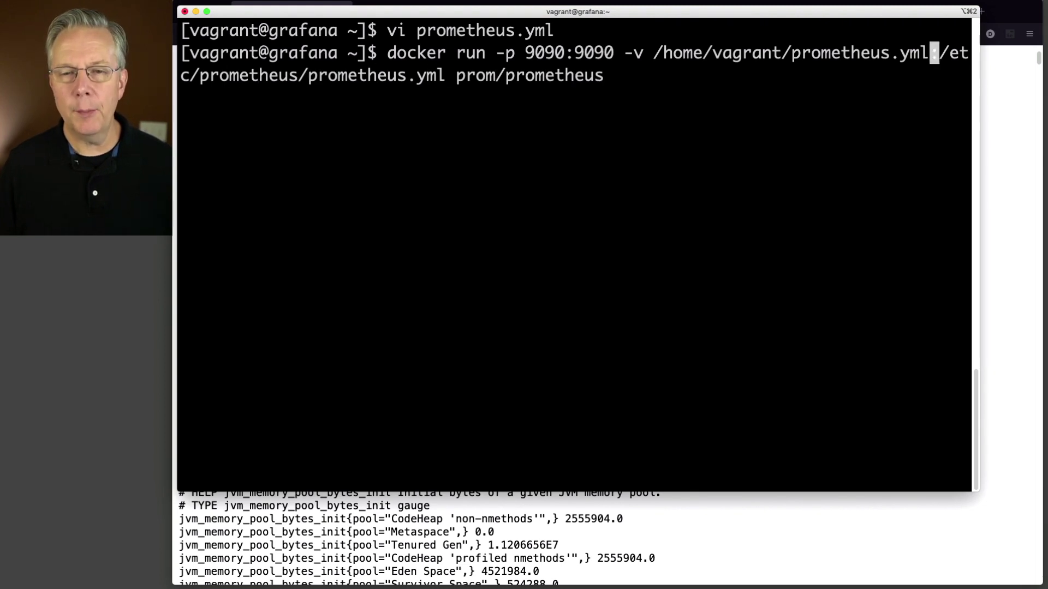
key("Left")
key("Left")
key("Left")
key("Left")
key("Left")
key("Left")
key("Left")
key("Left")
key("Left")
key("Left")
key("Left")
key("Left")
key("Left")
key("Left")
key("Left")
key("Left")
key("Left")
key("Left")
key("Left")
key("Left")
key("Left")
key("Left")
key("Left")
key("Left")
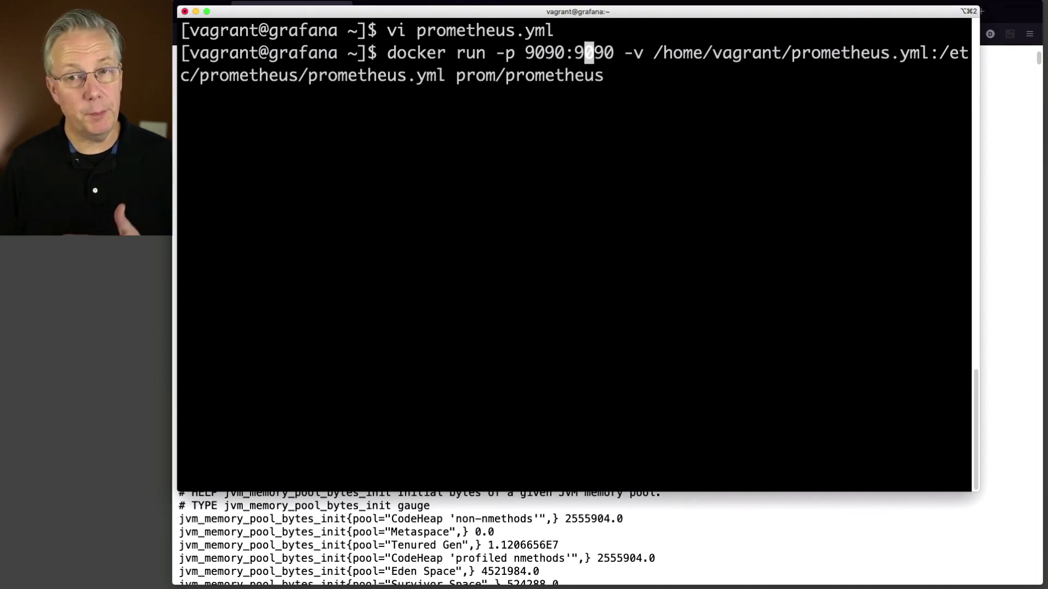
key("Left")
key("Left")
key("Left")
key("Left")
key("Left")
key("Left")
key("Left")
key("Left")
key("Left")
Step: Add -d before -p and run the Prometheus container detached on port 9090
type("-d")
key("Right")
key("Right")
key("Right")
key("Right")
key("Right")
key("Right")
key("Right")
key("Right")
key("Right")
key("Right")
key("Right")
key("Right")
key("Right")
key("Right")
key("Right")
key("Right")
key("Right")
key("Right")
key("Right")
key("Right")
key("Right")
key("Right")
key("Right")
key("Right")
key("Right")
key("Right")
key("Right")
key("Right")
key("Right")
key("Right")
key("Right")
key("Right")
key("Right")
key("Right")
key("Right")
key("Right")
key("Right")
key("Right")
key("Right")
key("Right")
key("Right")
key("Right")
key("Right")
key("Right")
key("Right")
key("Right")
key("Right")
key("Right")
key("Right")
key("Right")
key("Right")
key("Right")
key("Right")
key("Right")
key("Right")
key("Right")
key("Right")
key("Right")
key("Right")
key("Right")
key("Right")
key("Right")
key("Right")
key("Right")
key("Right")
key("Right")
key("Right")
key("Right")
key("Right")
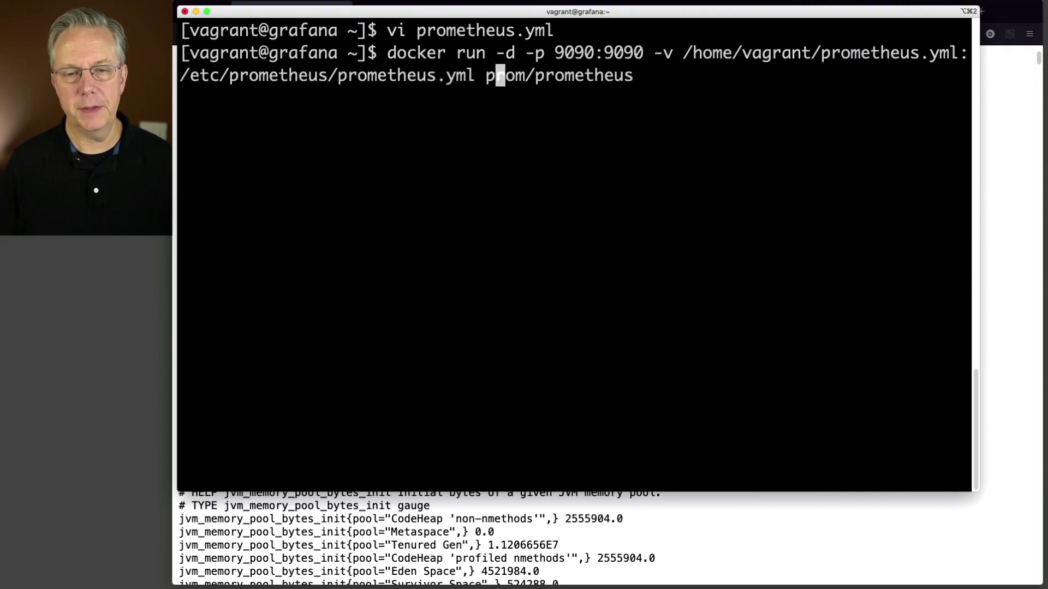
key("Right")
key("Right")
key("Right")
key("Right")
key("Right")
key("Right")
key("Right")
key("Right")
key("Right")
key("Right")
key("Right")
key("Right")
key("Right")
key("Right")
key("Right")
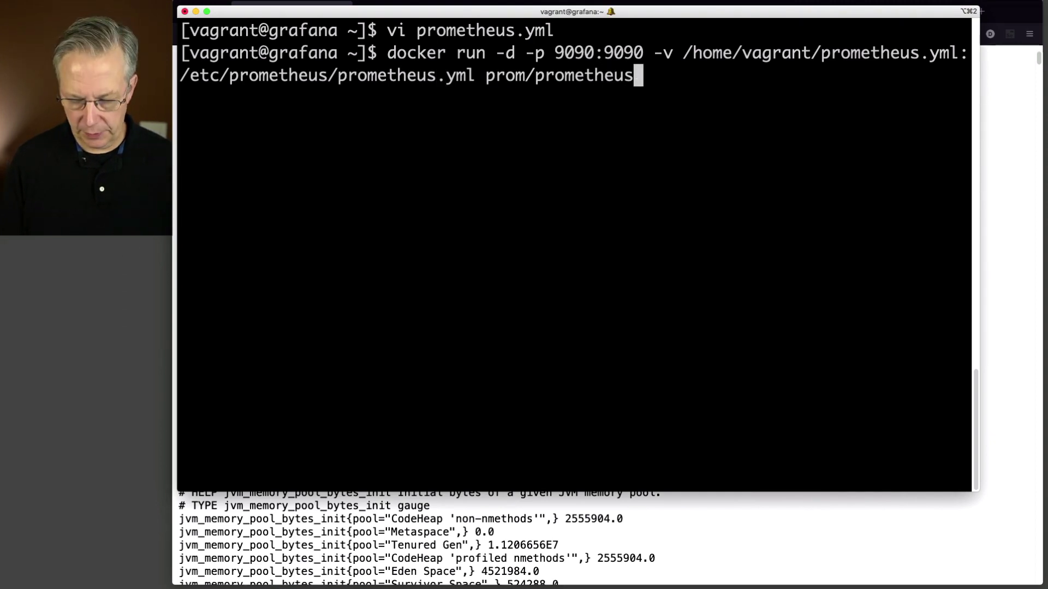
key("Return")
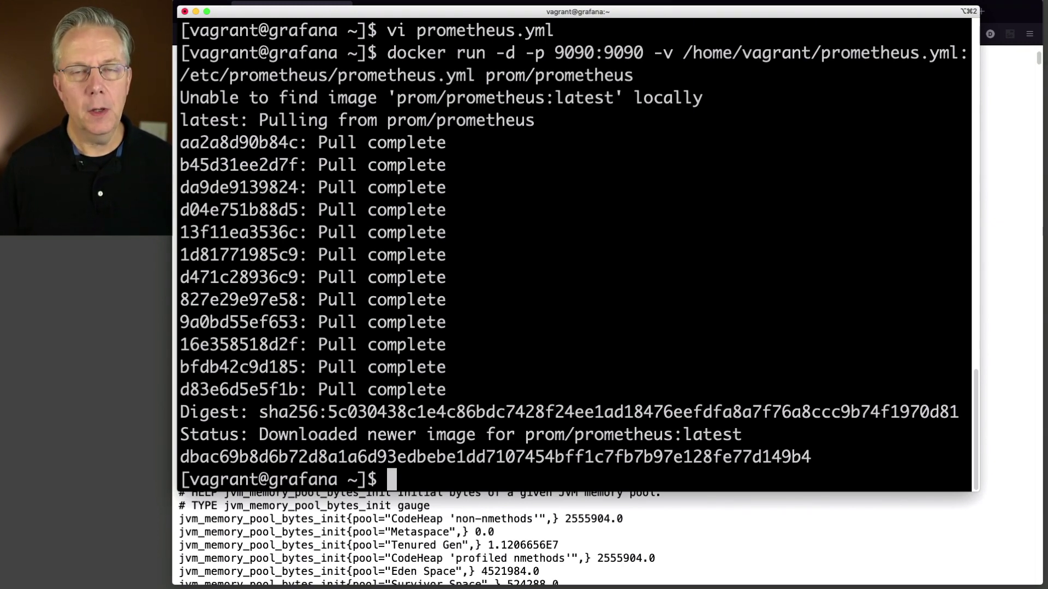
left_click(737, 570)
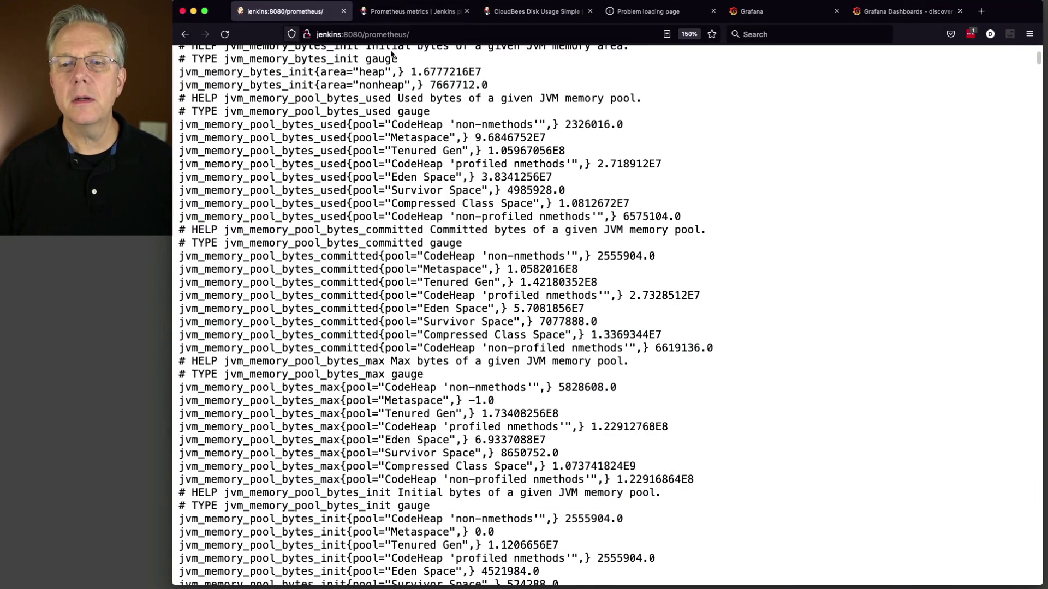
Step: Reload the grafana:9090 Prometheus page, zoom it to 150%, and open the Status menu
left_click(652, 17)
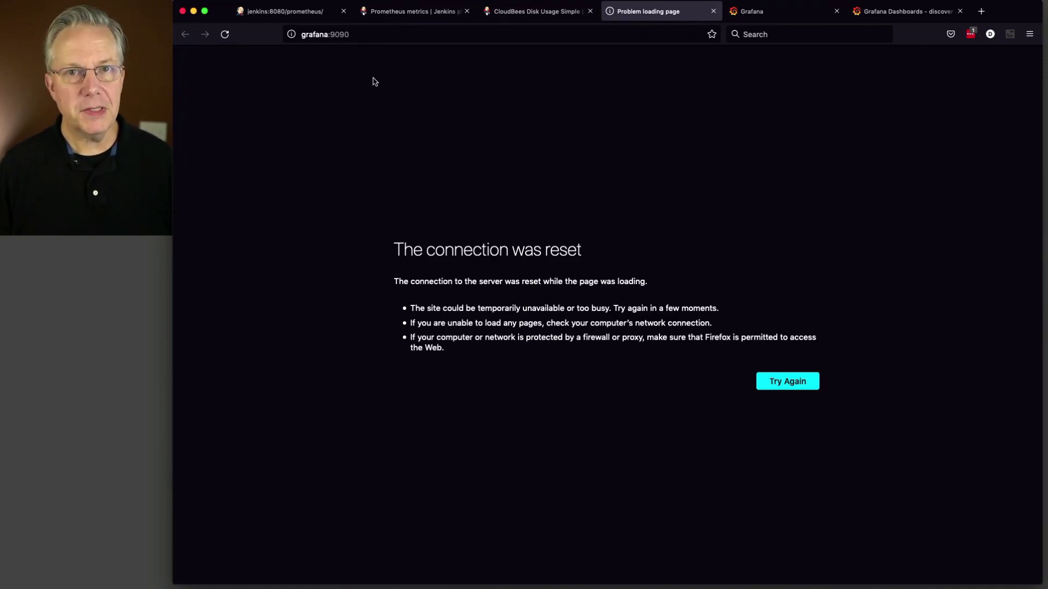
left_click(226, 36)
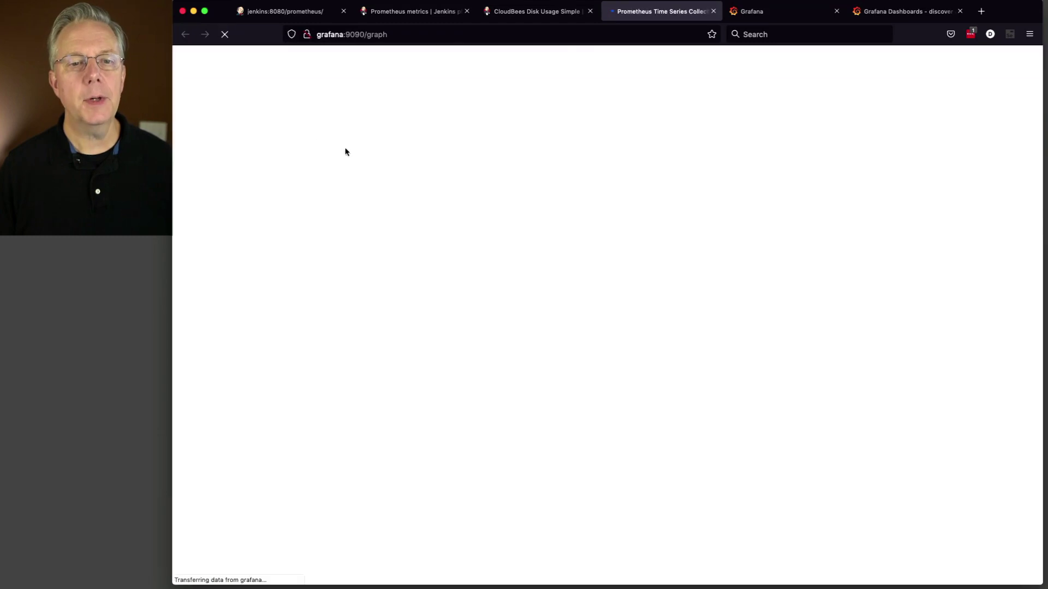
key("super+equal")
key("super+equal")
key("super+equal")
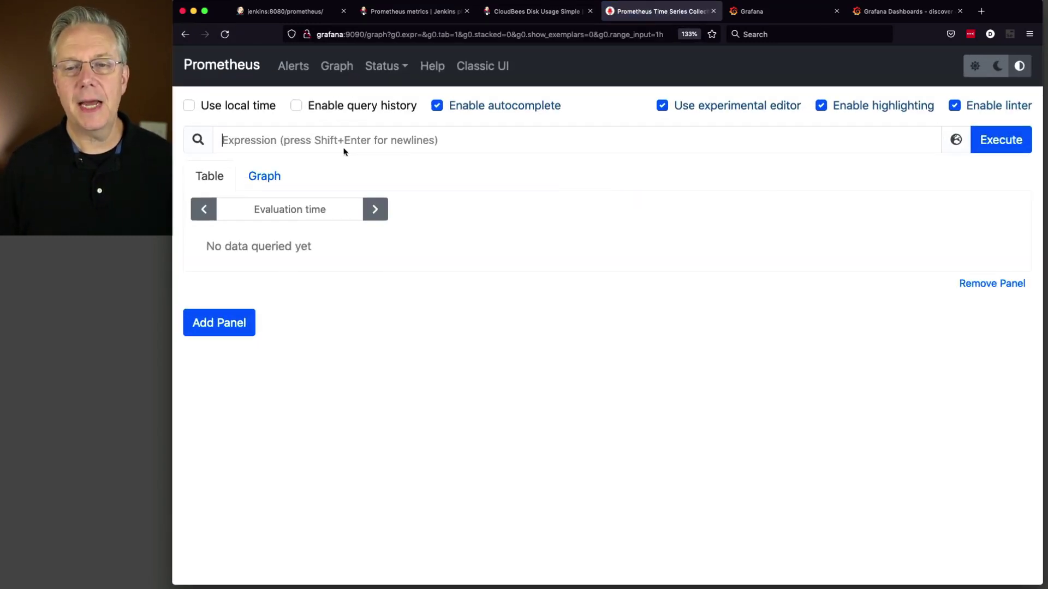
key("super+equal")
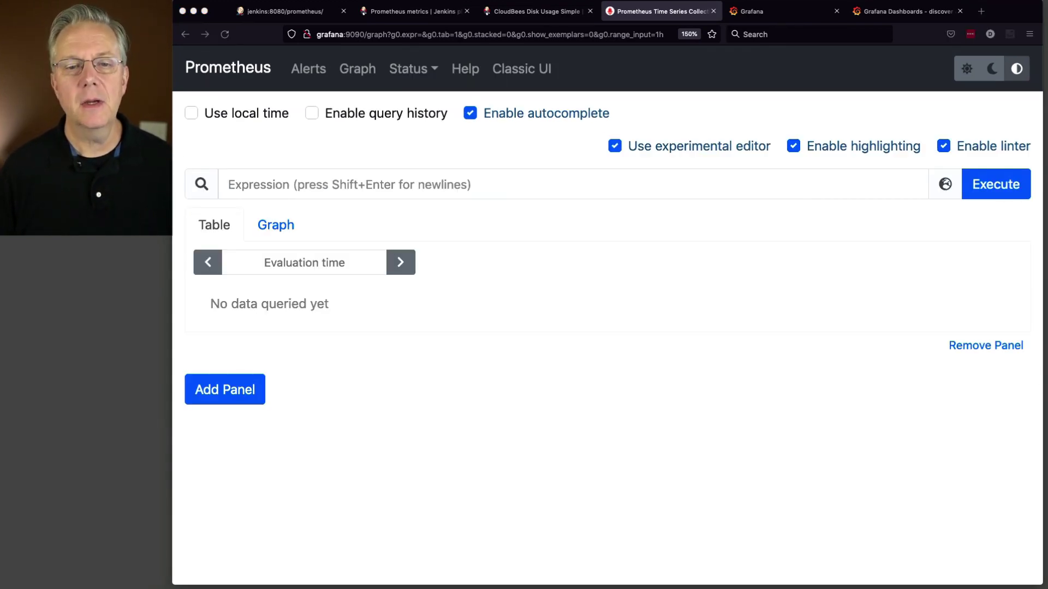
left_click(435, 75)
left_click(433, 184)
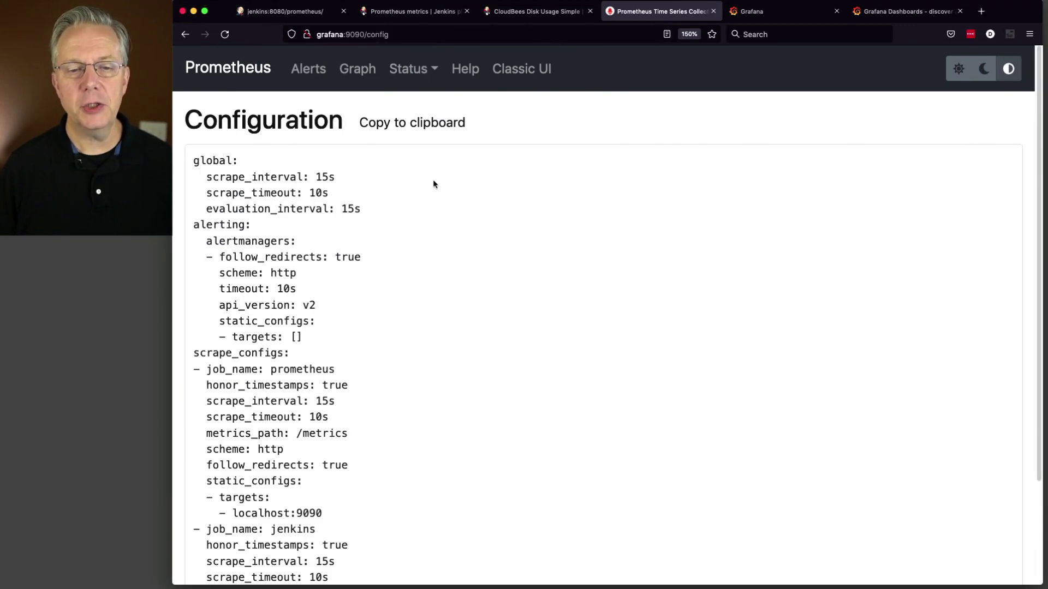
scroll(366, 337, "down", 3)
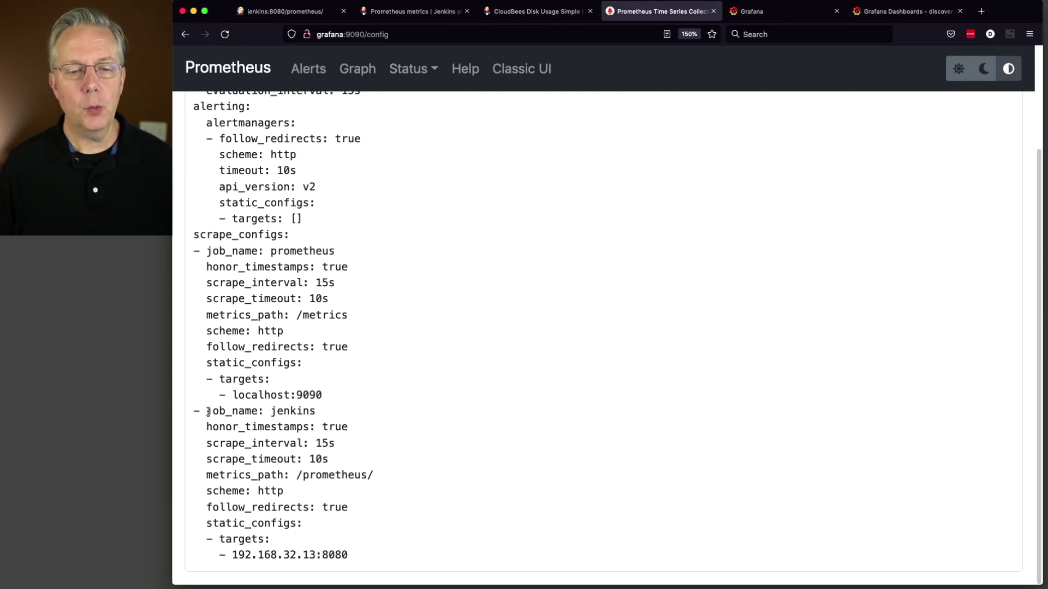
left_click_drag(208, 412, 337, 418)
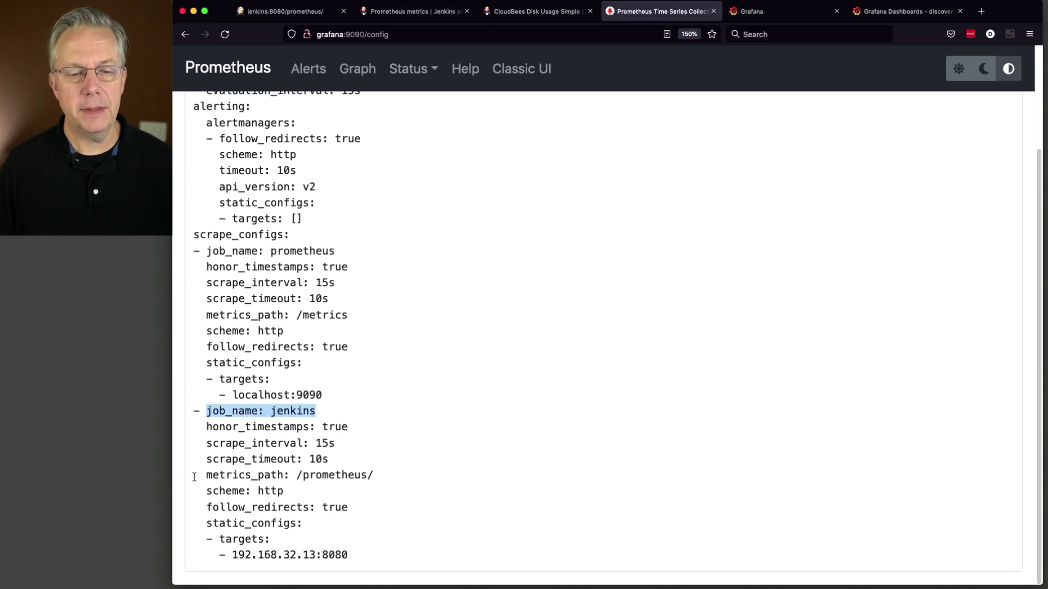
left_click_drag(201, 476, 375, 471)
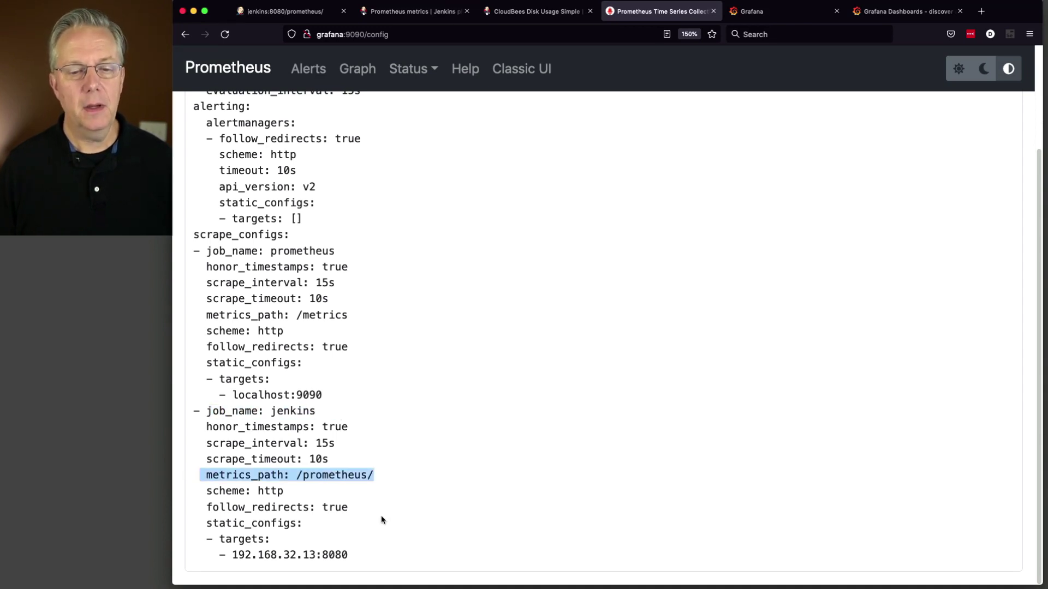
left_click_drag(219, 524, 381, 557)
left_click(317, 512)
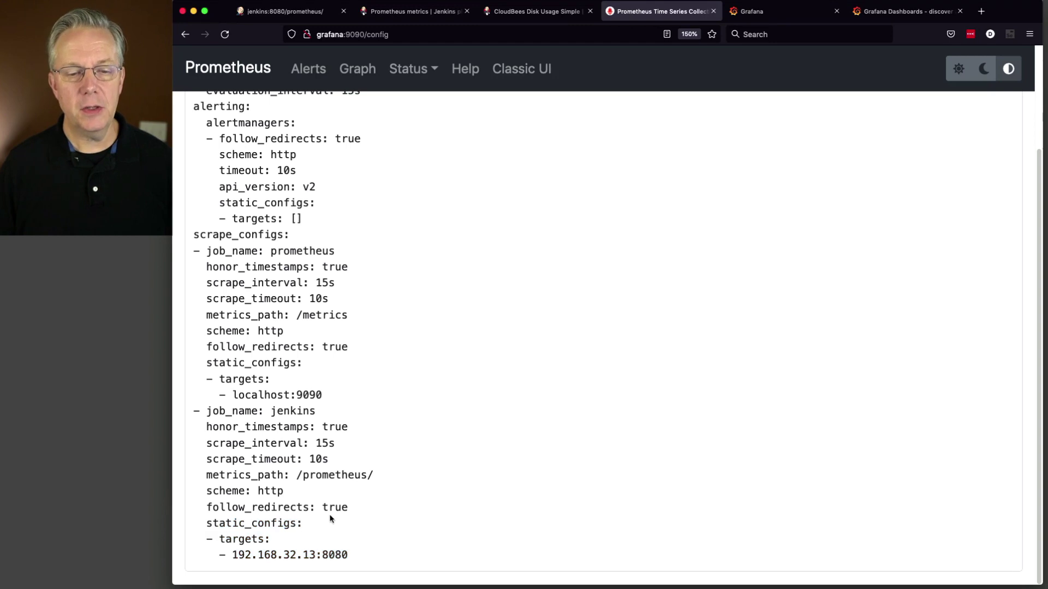
left_click_drag(355, 508, 203, 512)
left_click_drag(367, 476, 200, 507)
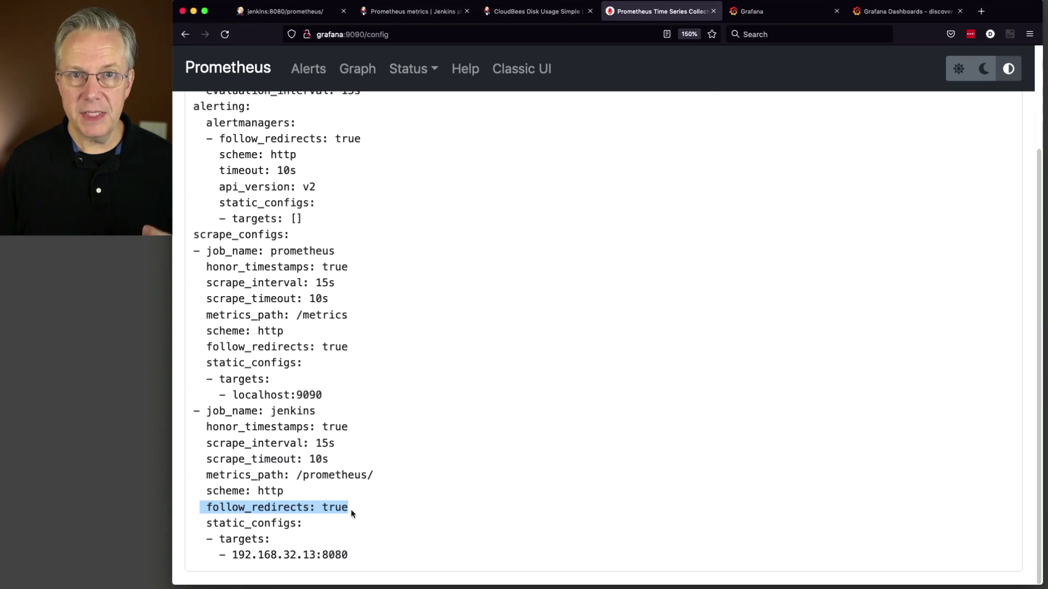
left_click(243, 68)
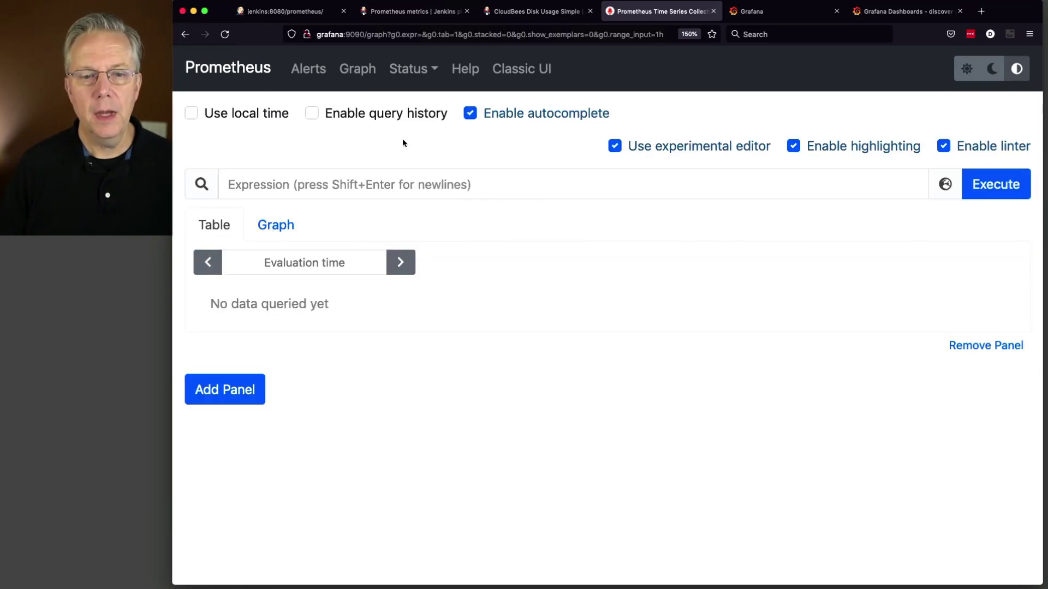
Step: Run the jenkins_executor_count_value query in Prometheus, returning one jenkins series with value 2
left_click(504, 185)
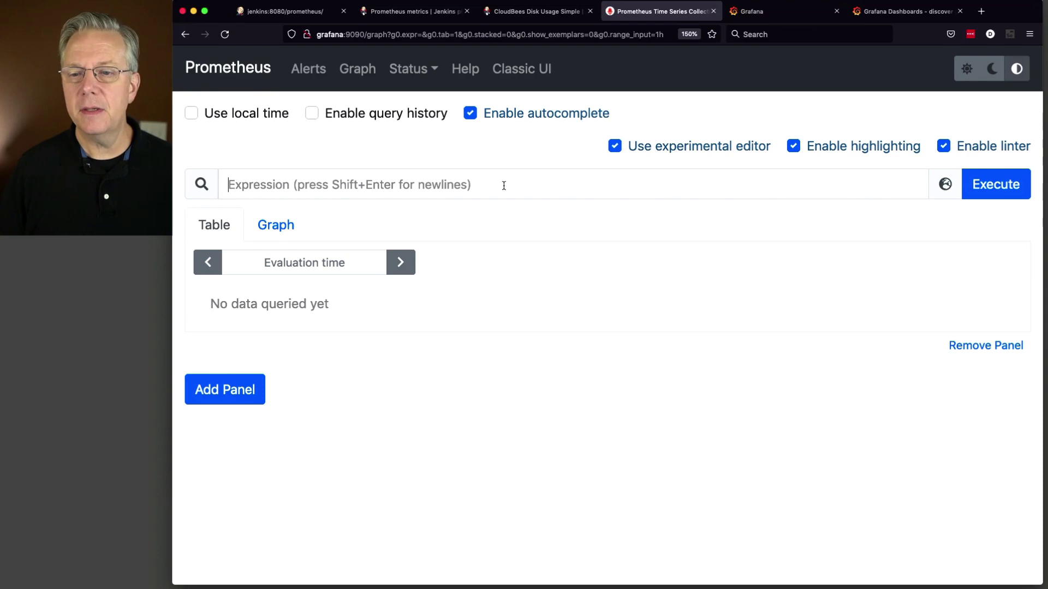
left_click(946, 185)
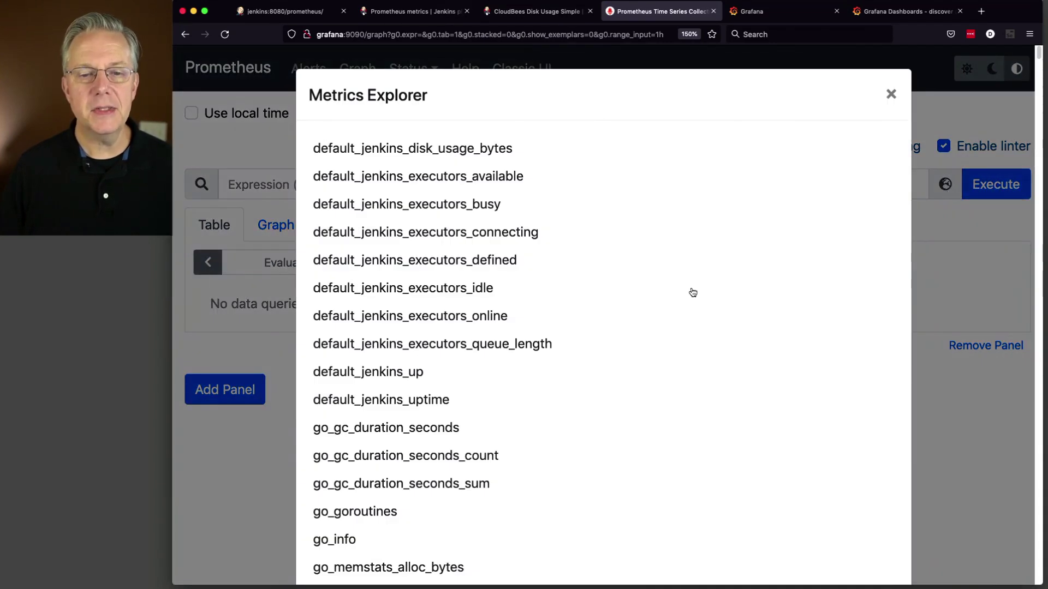
scroll(644, 294, "down", 15)
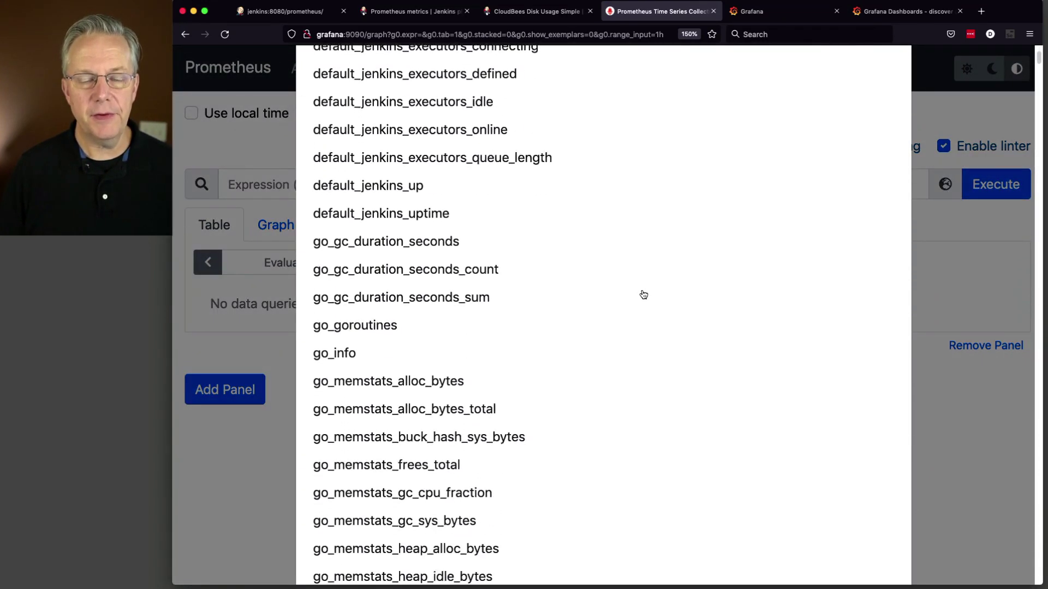
scroll(643, 295, "up", 10)
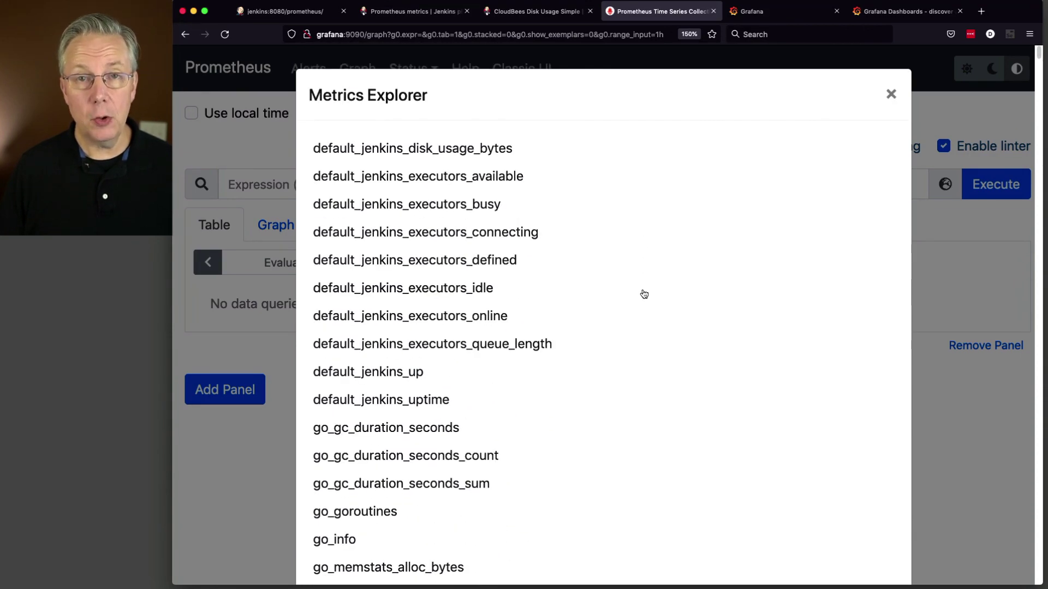
left_click(891, 94)
left_click(480, 183)
type("jenkins_executor_count_value")
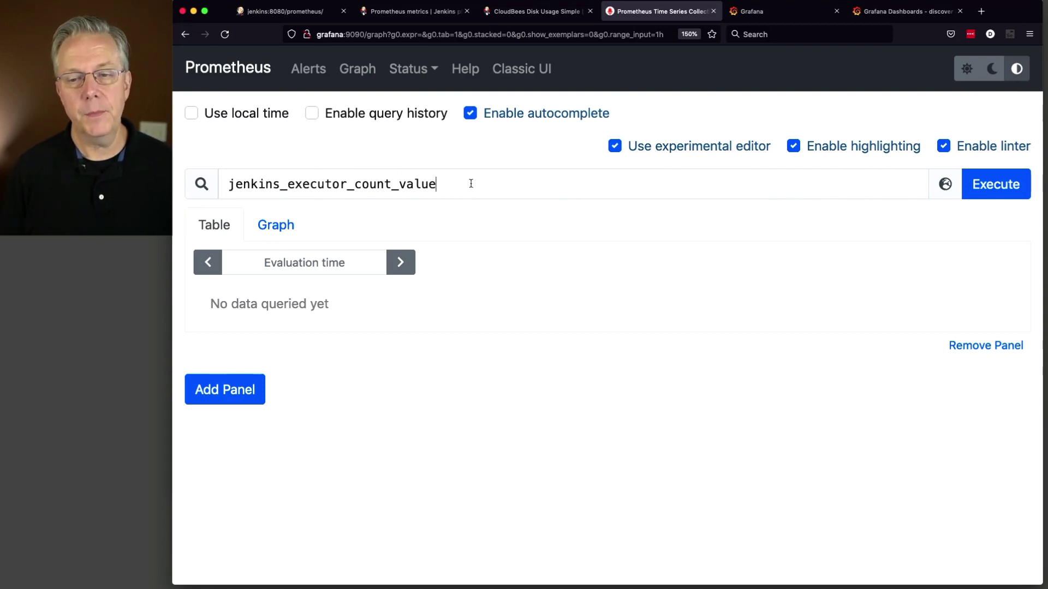
left_click(1016, 196)
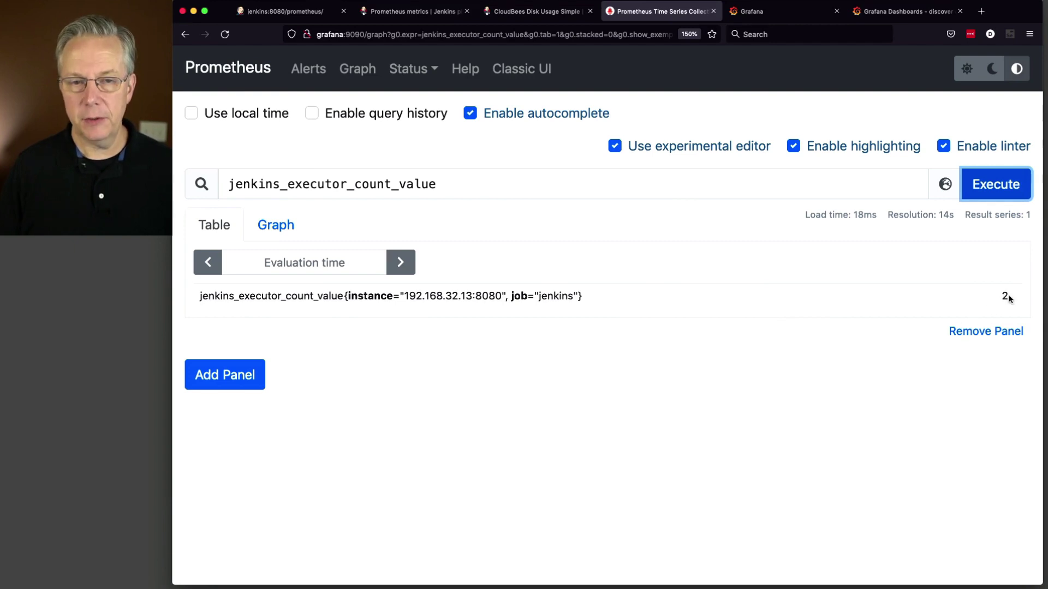
Step: Load the Jenkins dashboard at jenkins:8080 by removing prometheus/ from the metrics page address
left_click(284, 11)
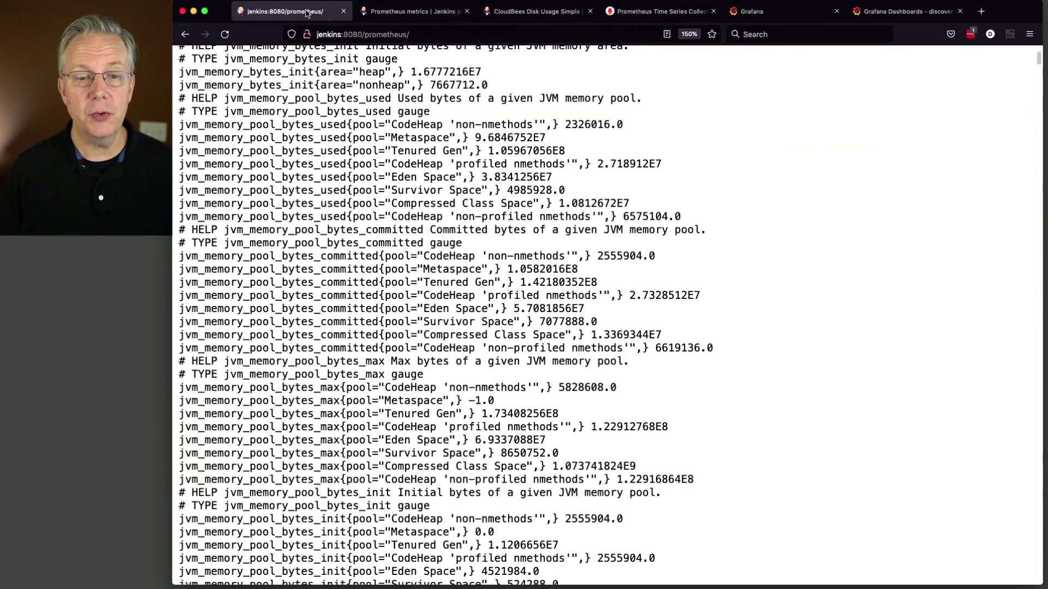
double_click(391, 35)
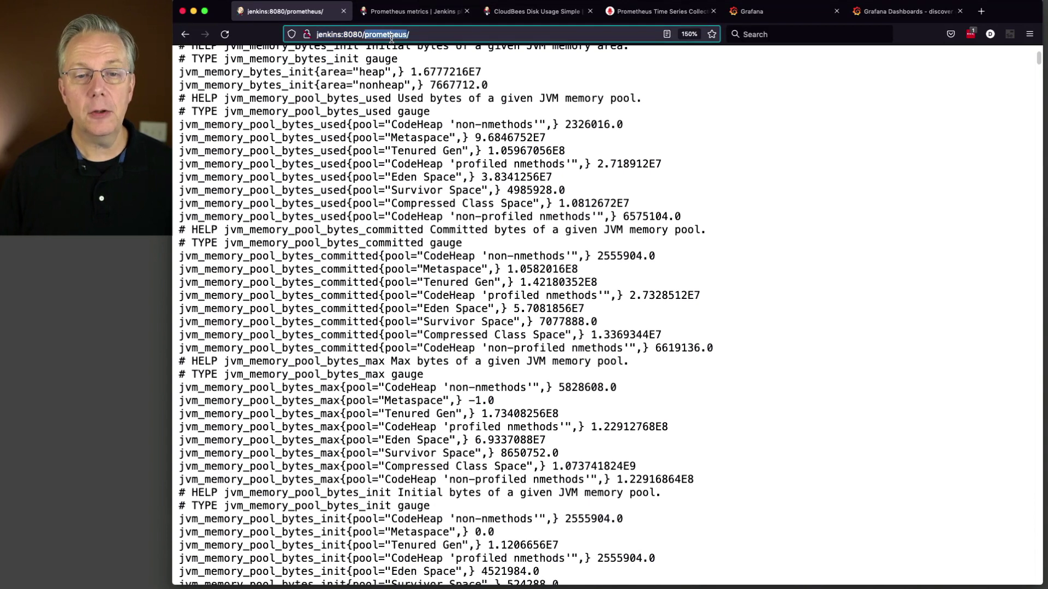
key("BackSpace")
key("Return")
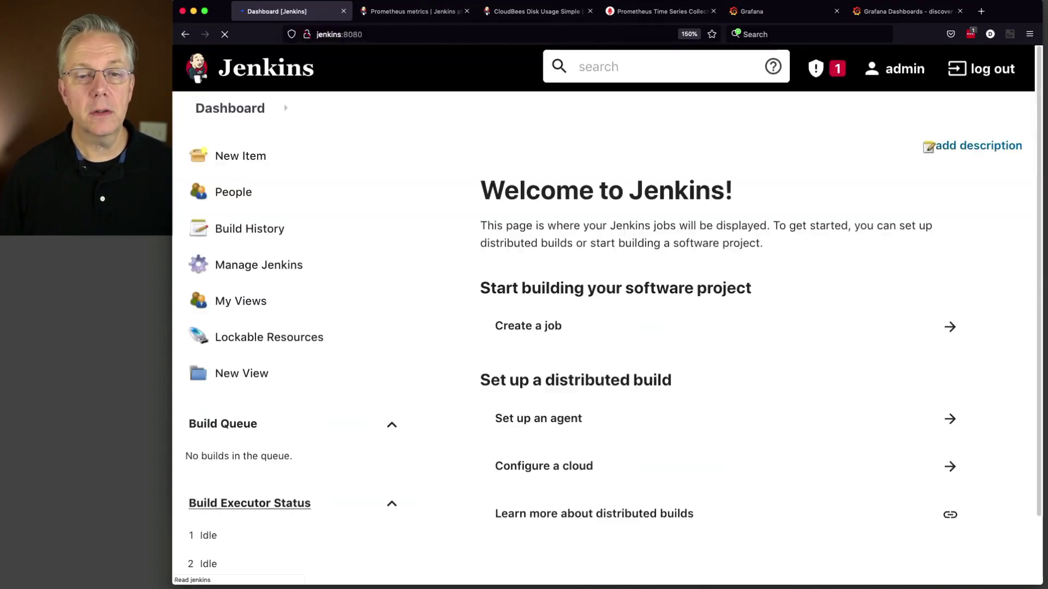
scroll(246, 437, "down", 3)
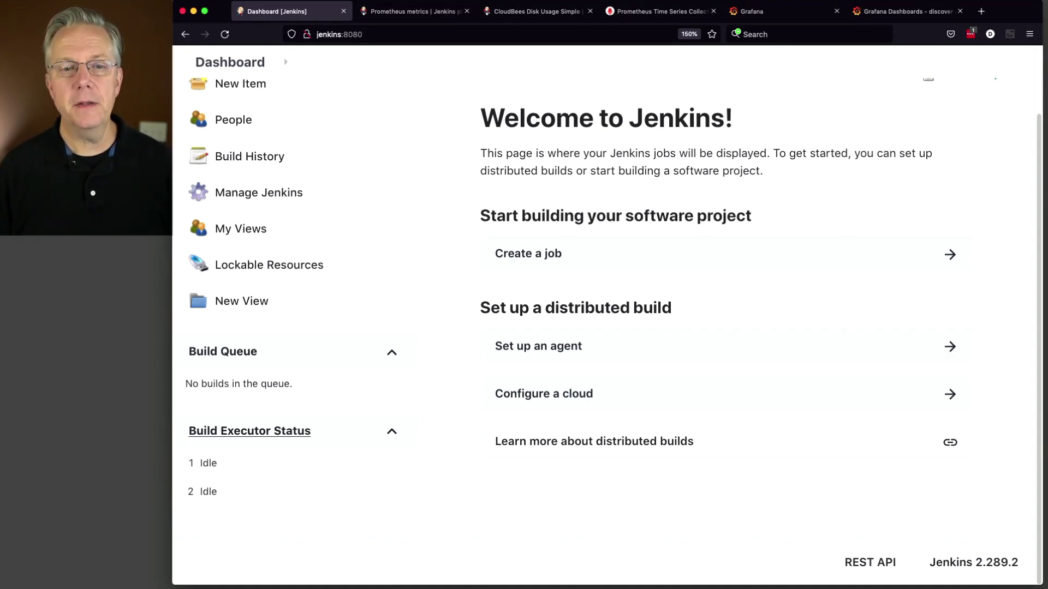
left_click(783, 16)
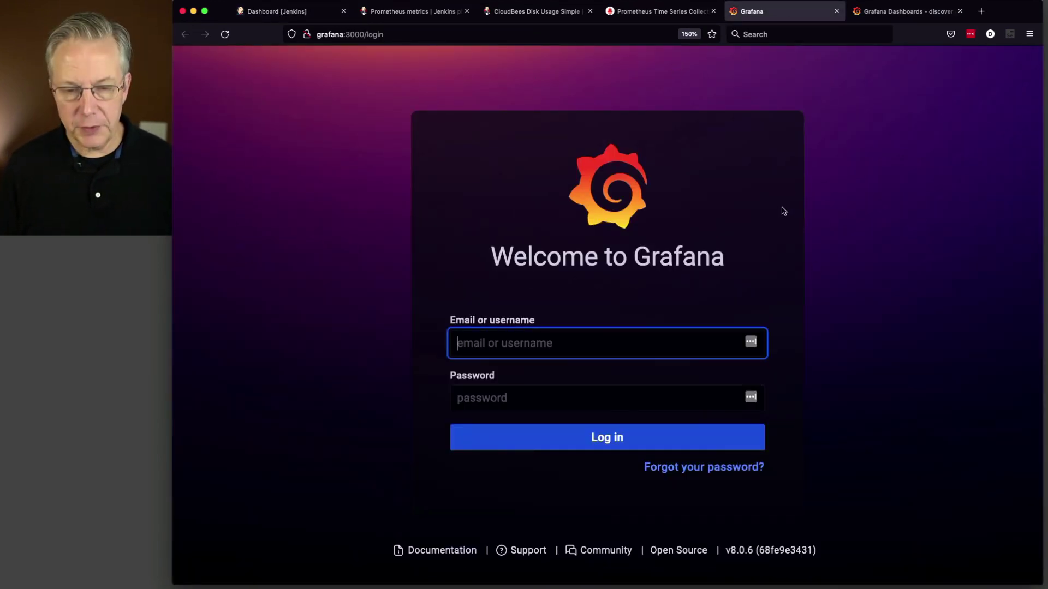
Step: Log in to Grafana with the default admin username and password
type("admin")
key("Tab")
type("admi")
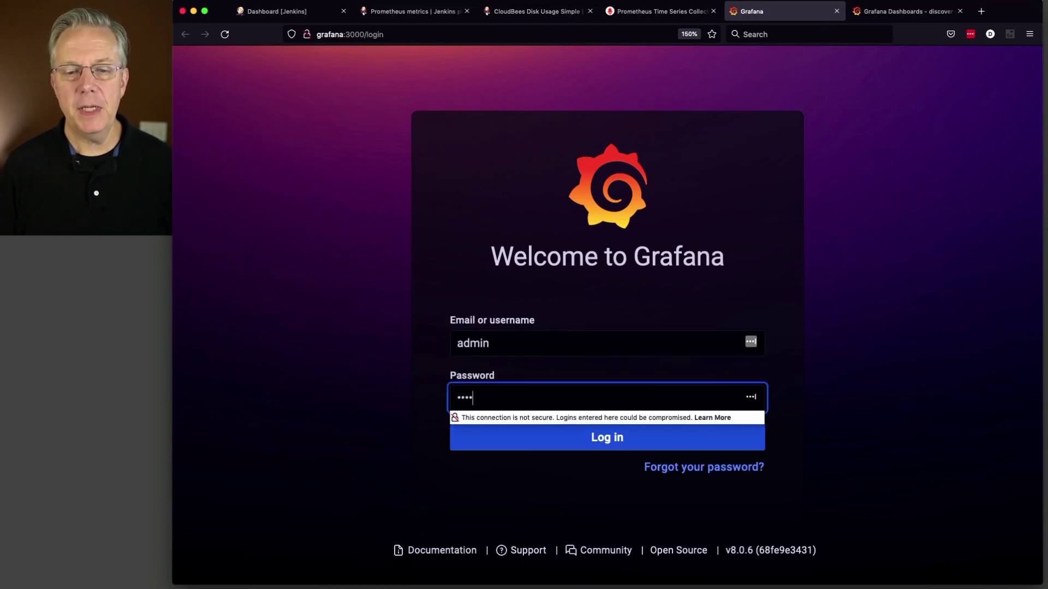
type("n")
key("Return")
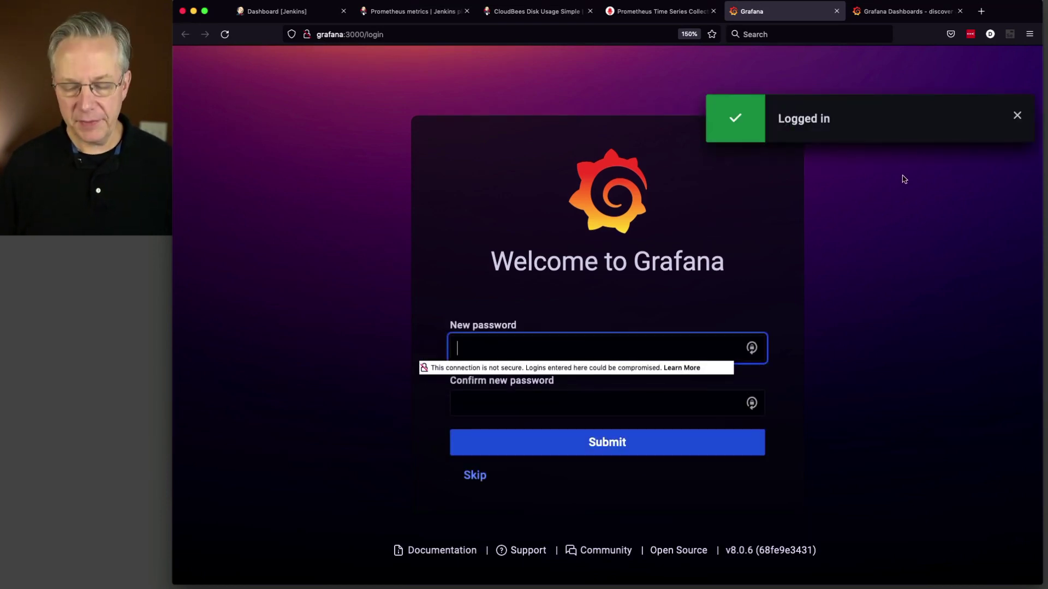
Step: Set and confirm a new admin password to reach the Home dashboard
type("•••••••")
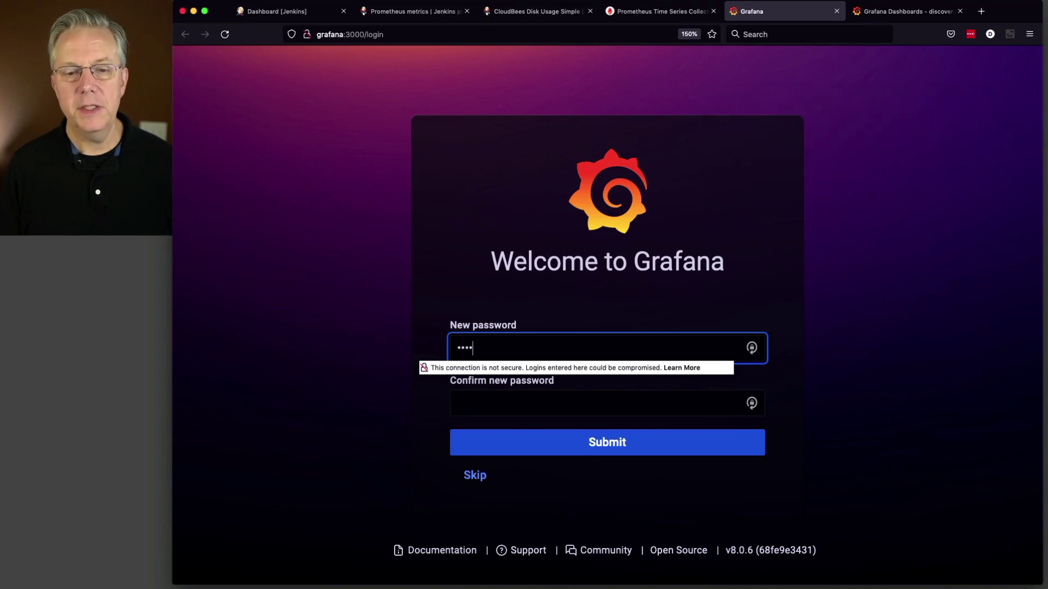
type("•")
key("Tab")
type("••••••••")
key("Return")
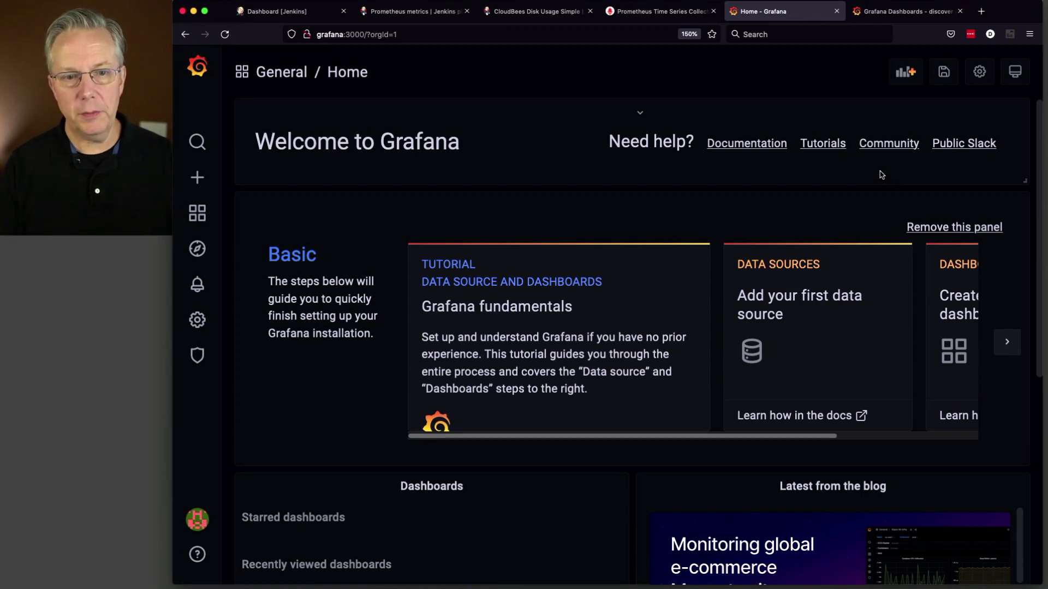
Step: Dismiss the Basic getting-started panel and add a new Prometheus data source
left_click(965, 228)
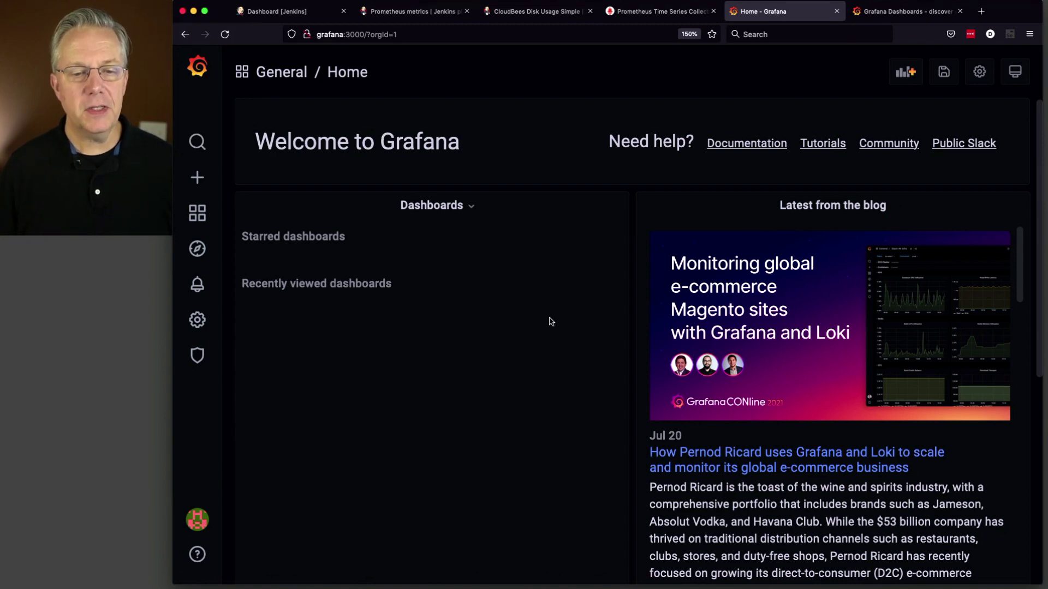
mouse_move(201, 326)
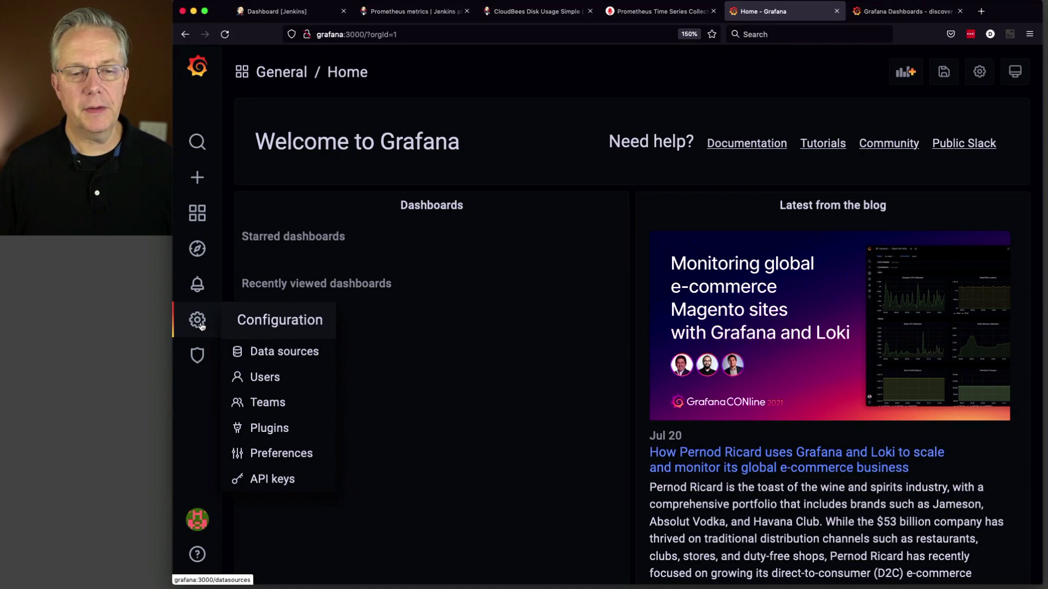
left_click(264, 352)
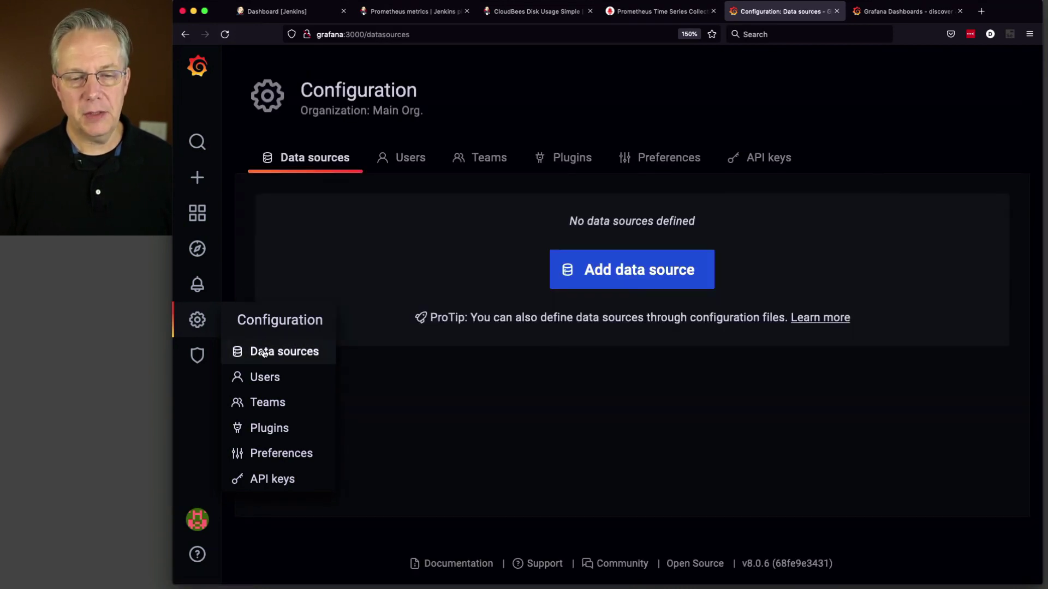
left_click(596, 274)
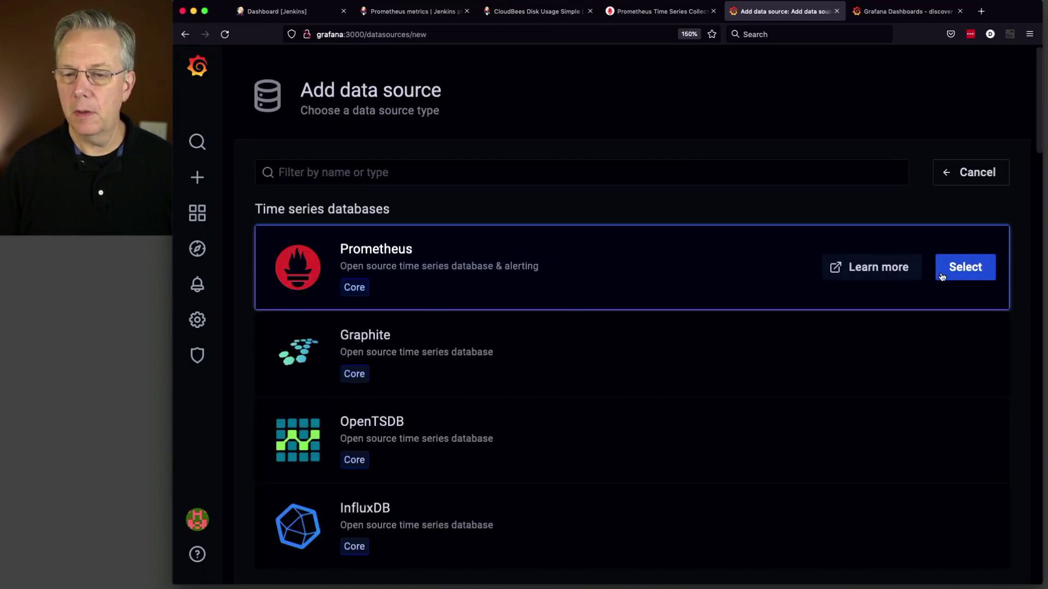
left_click(987, 268)
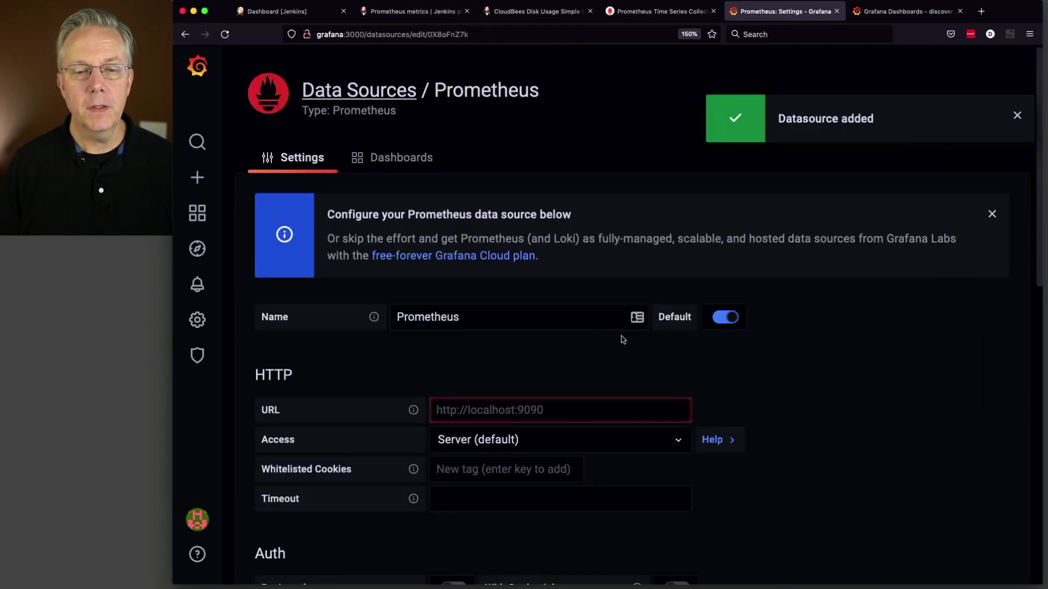
left_click(487, 316)
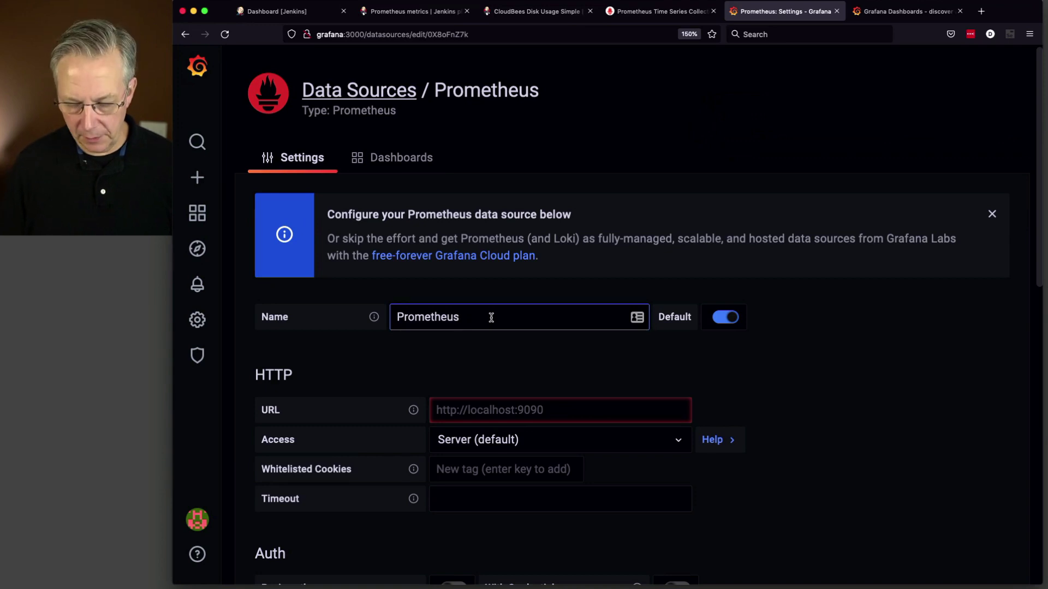
type("- jenkins")
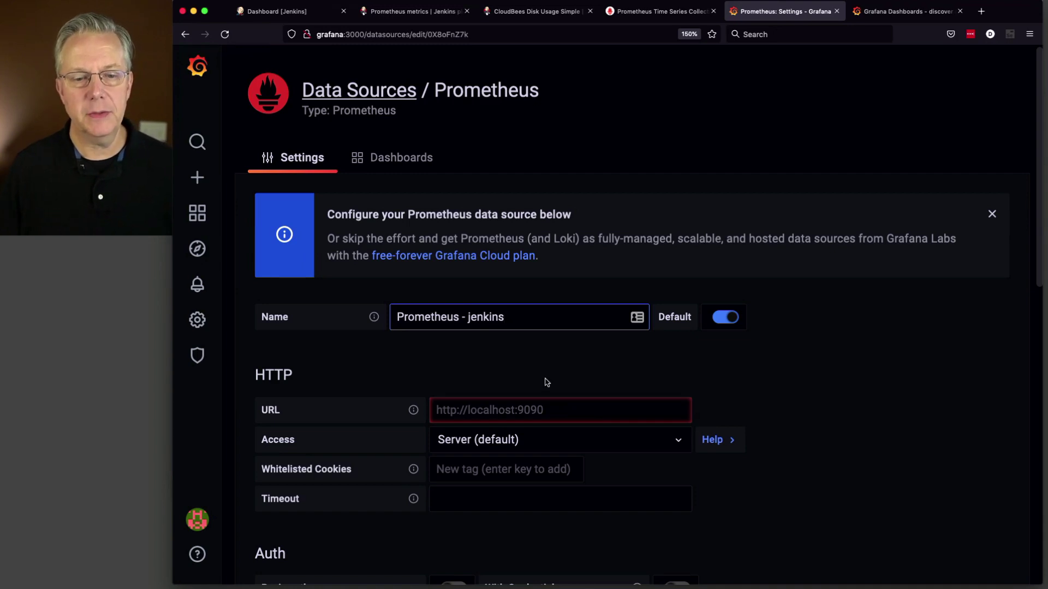
left_click(525, 410)
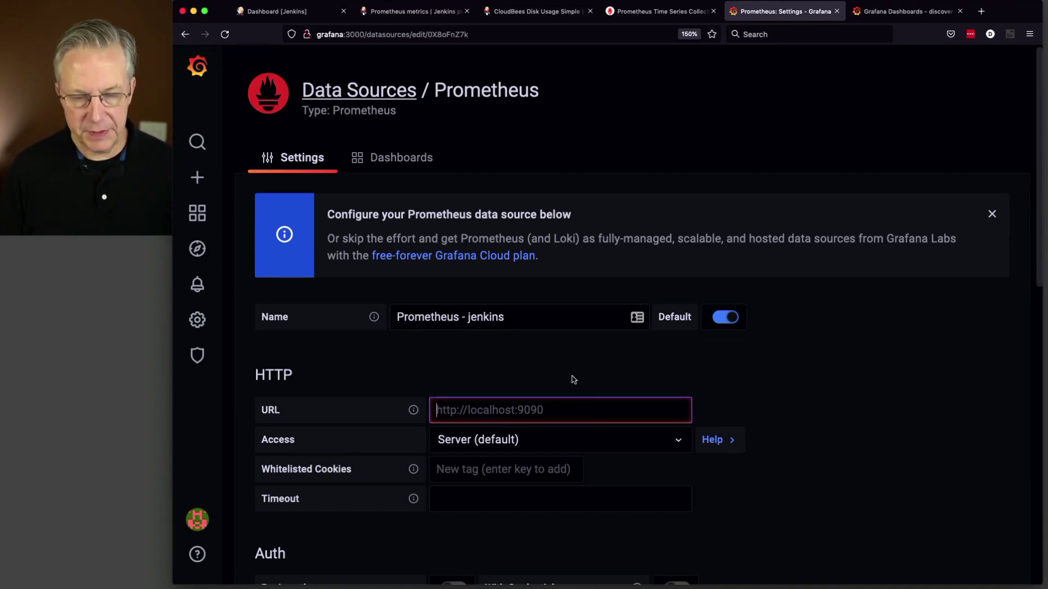
type("http://l")
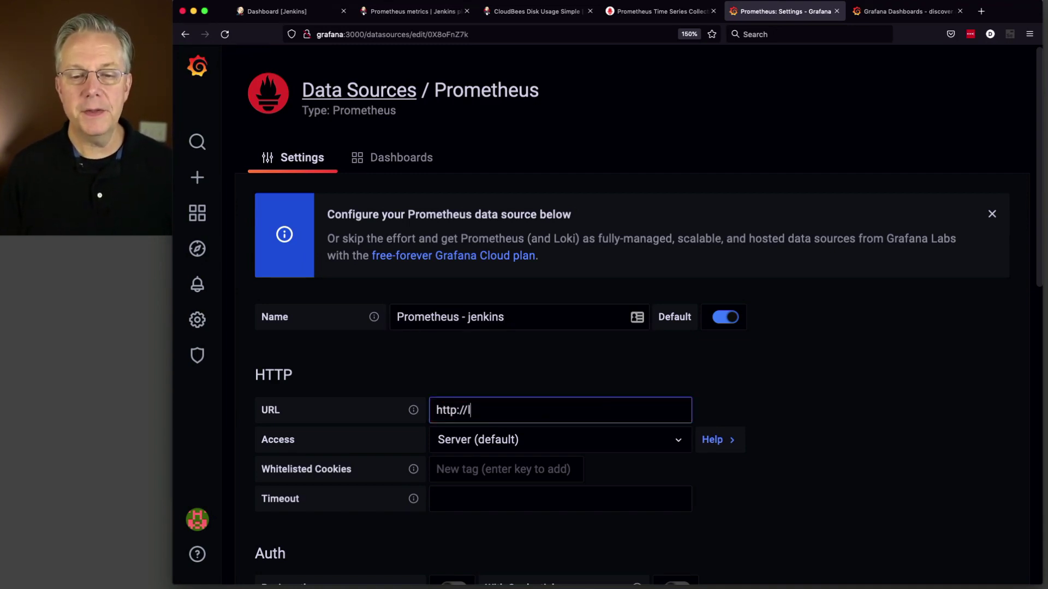
type("ocalhost:9090")
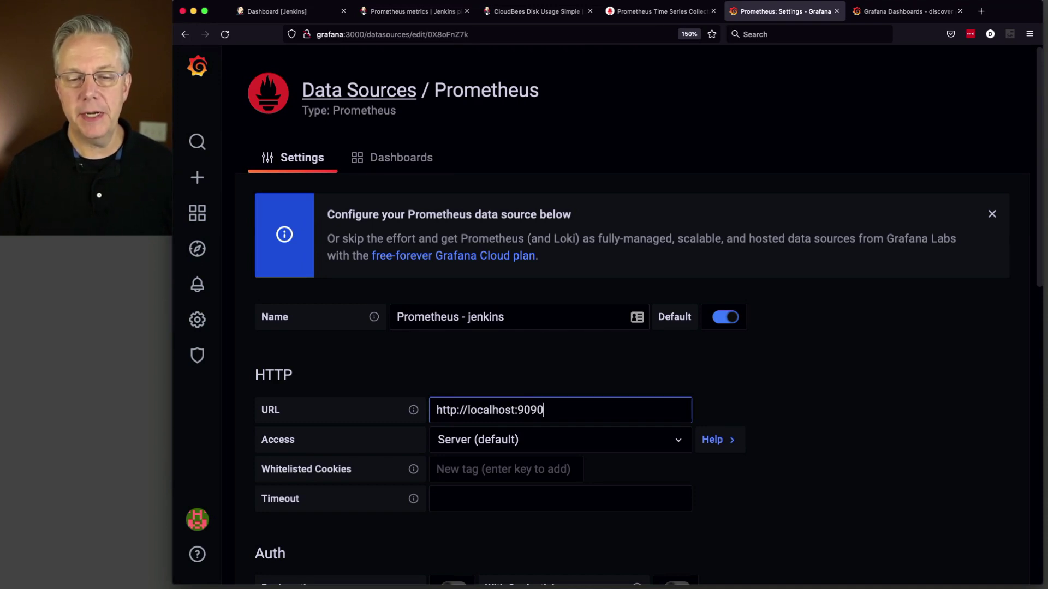
key("Tab")
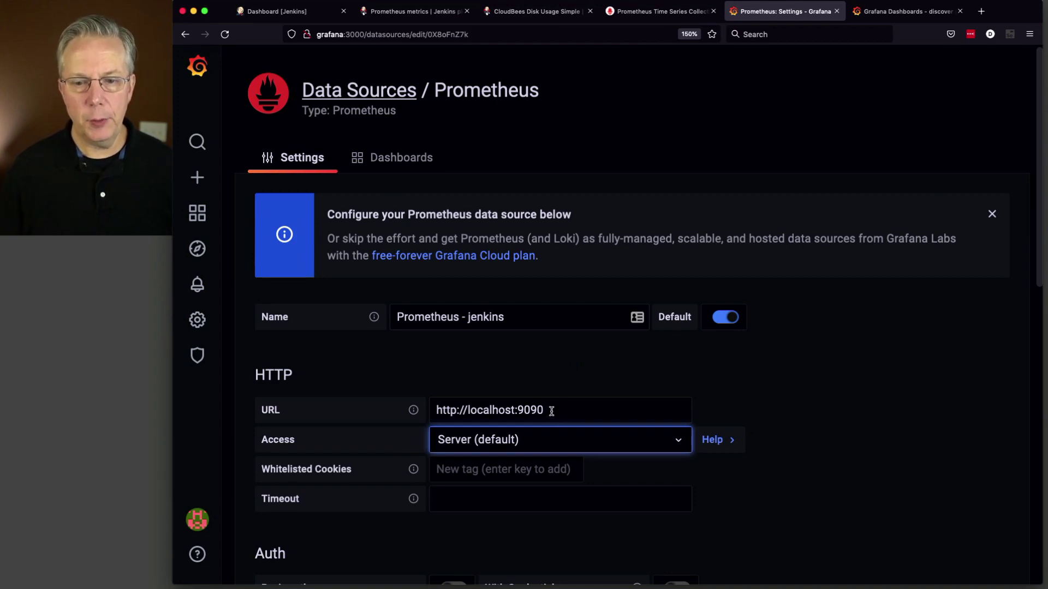
scroll(781, 433, "down", 5)
scroll(781, 434, "down", 8)
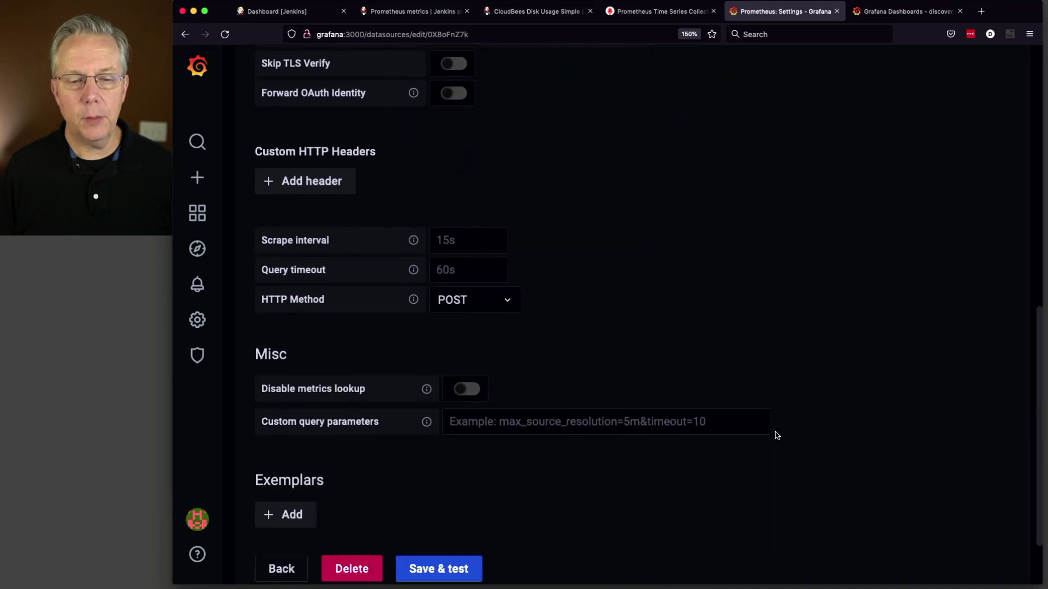
scroll(777, 435, "down", 3)
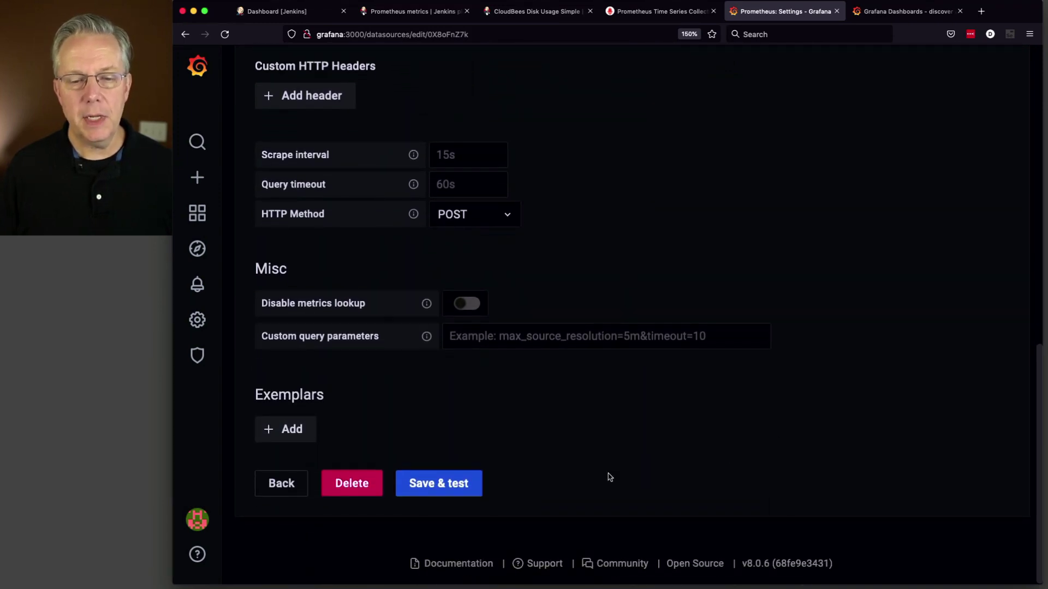
left_click(464, 488)
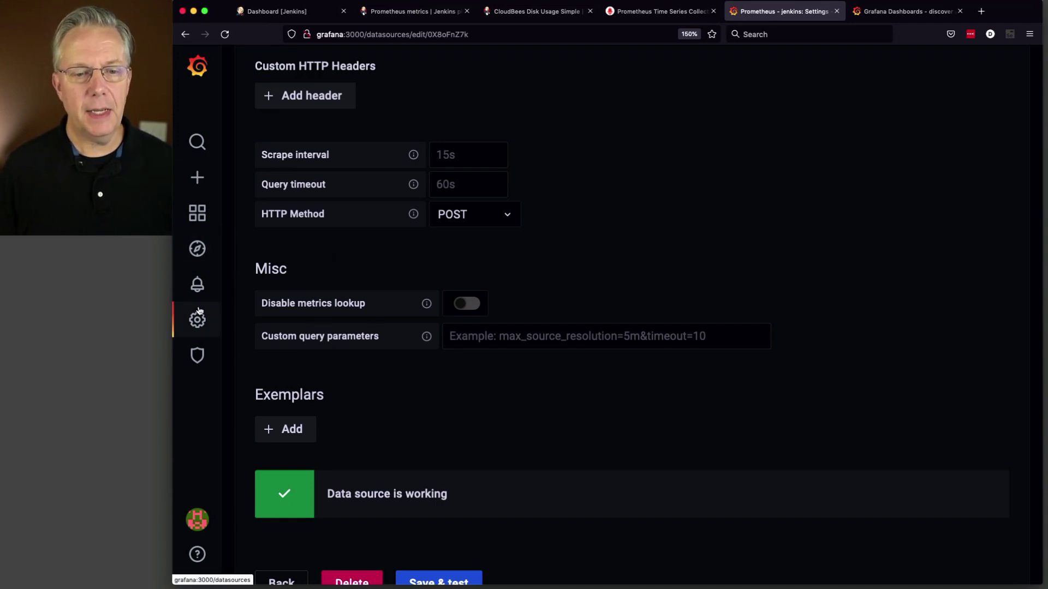
mouse_move(197, 320)
left_click(284, 353)
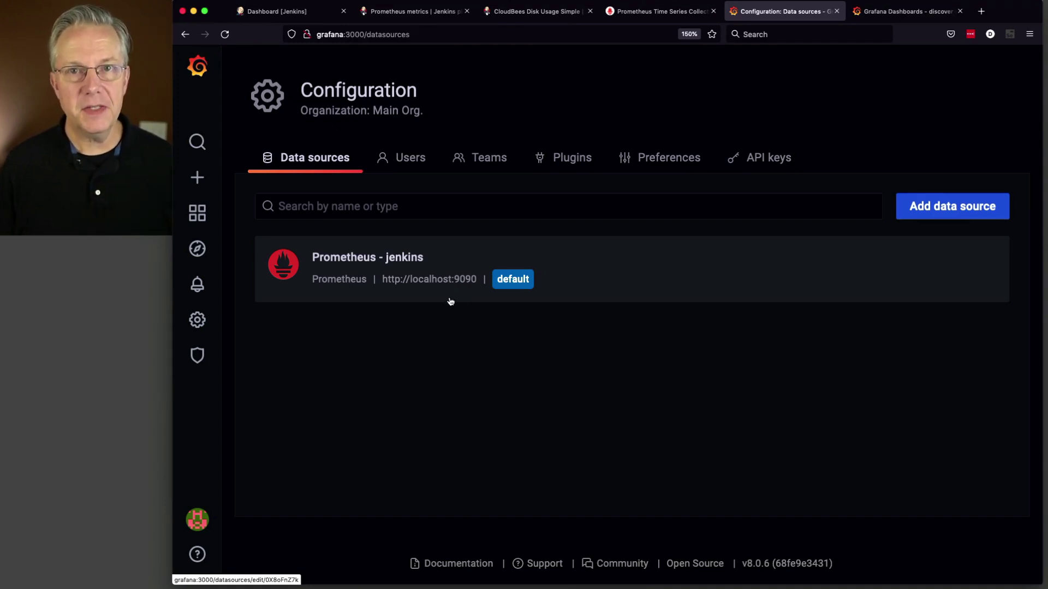
Step: Return to the Grafana Home welcome page and glance over its blog feed
left_click(197, 66)
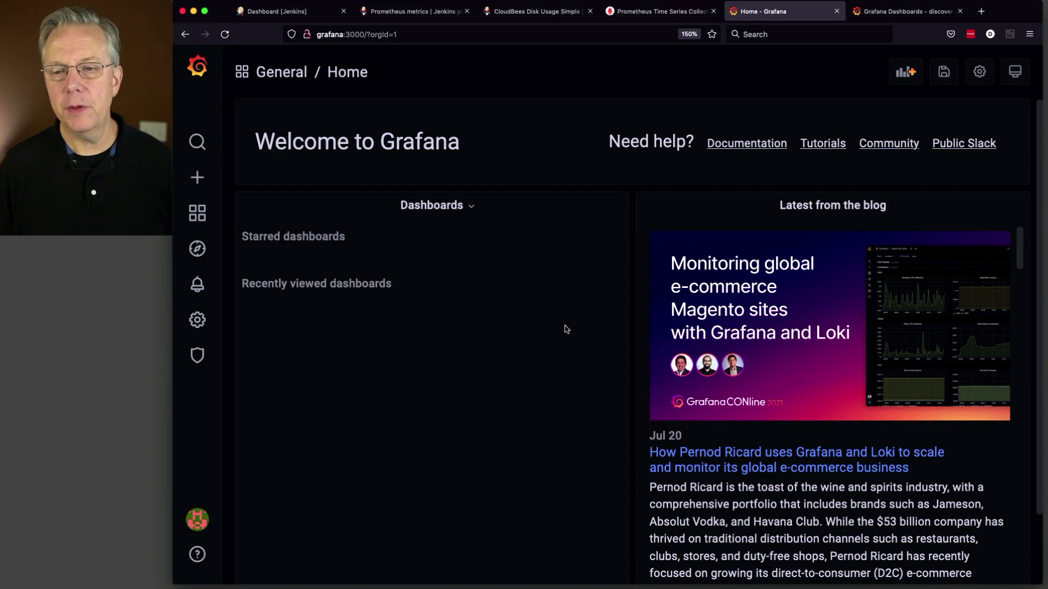
scroll(584, 327, "down", 3)
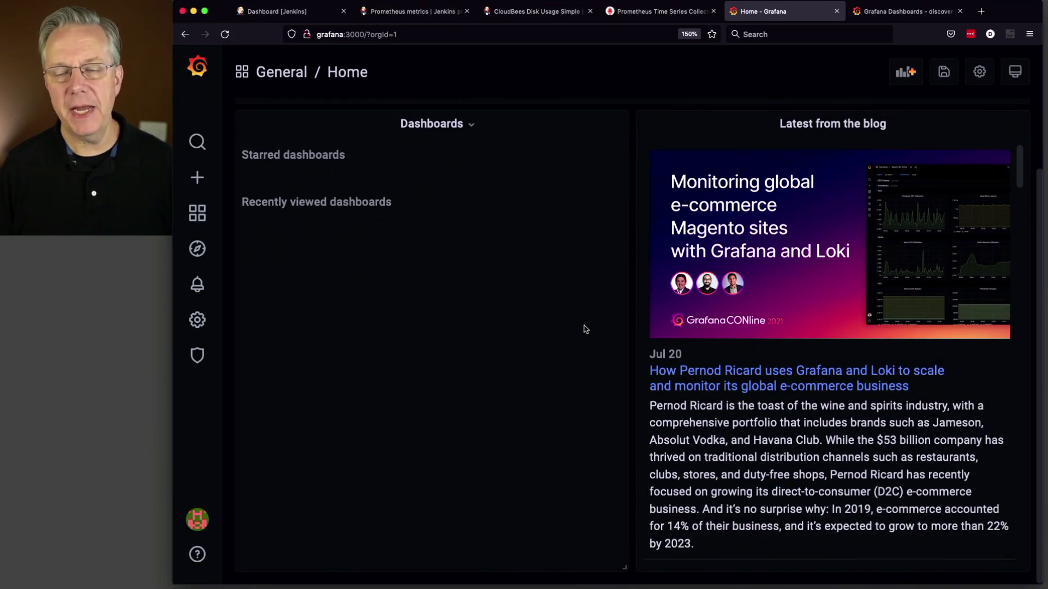
scroll(585, 329, "up", 3)
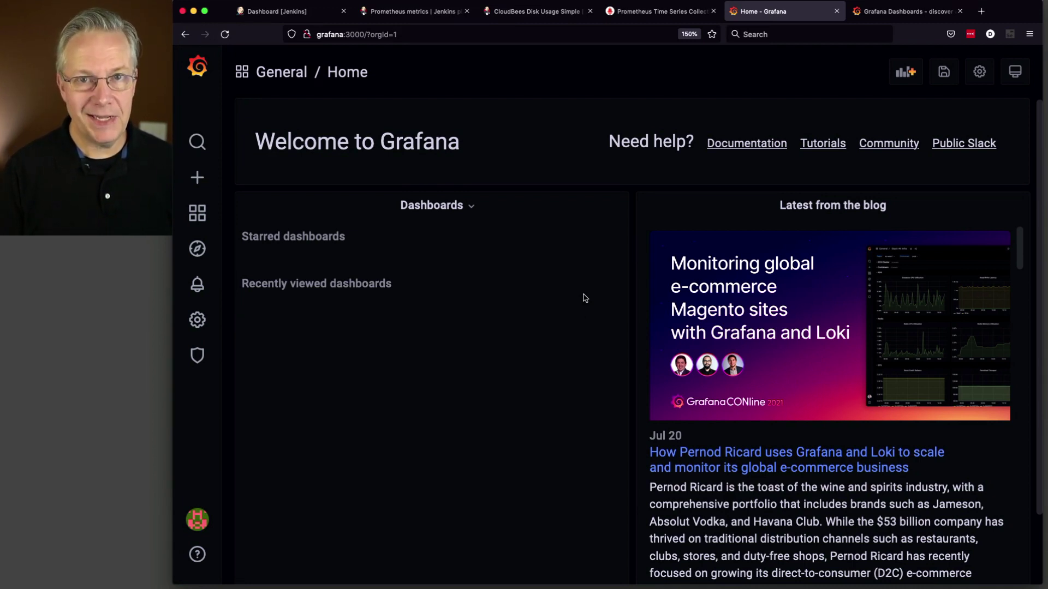
Step: On grafana.com, search dashboards for 'jenkins' and sort the results by Downloads
left_click(880, 12)
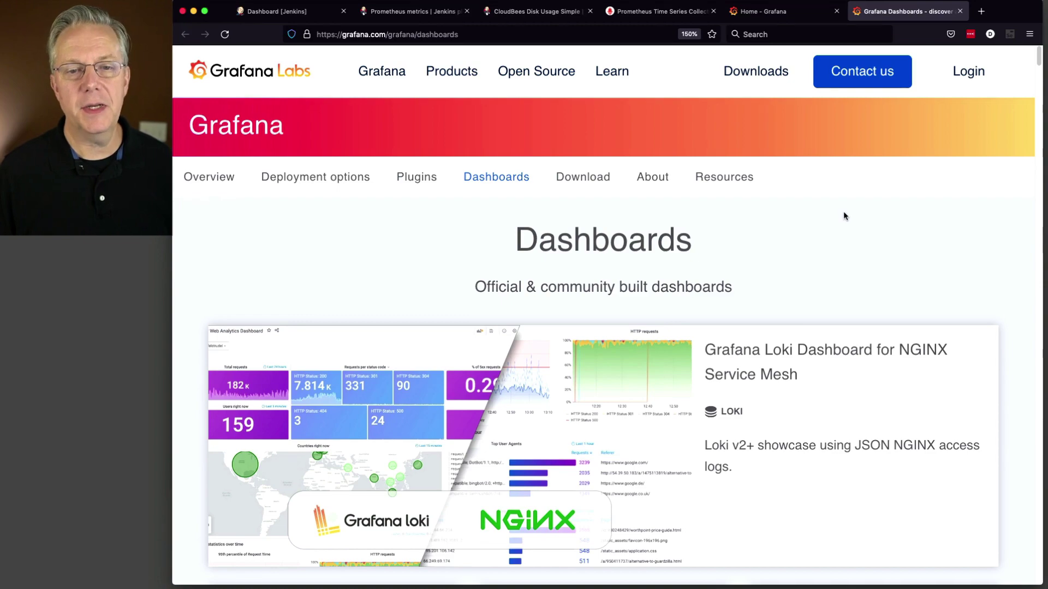
scroll(843, 216, "down", 7)
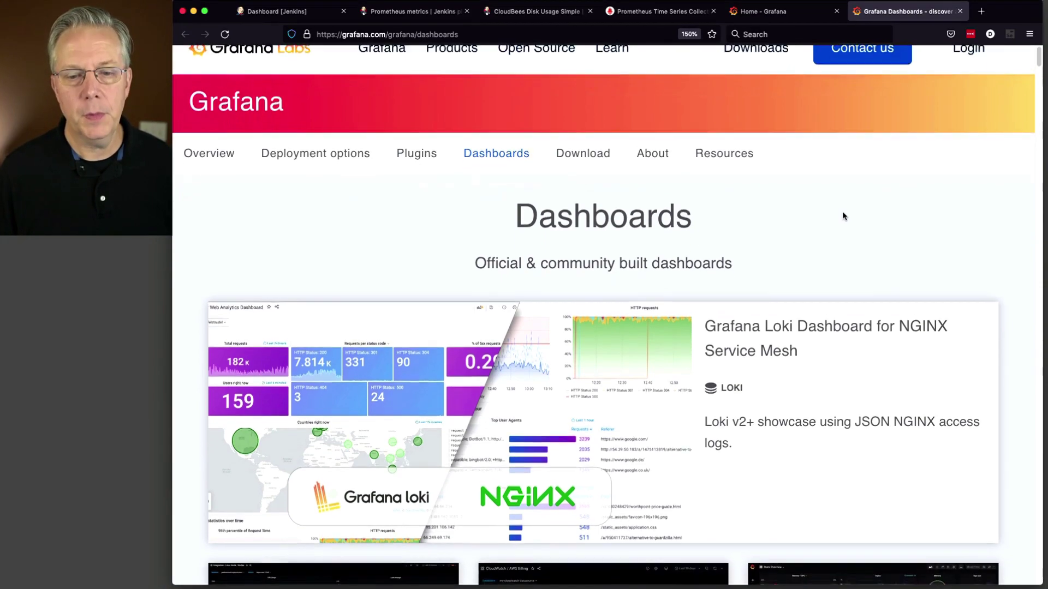
scroll(843, 217, "down", 8)
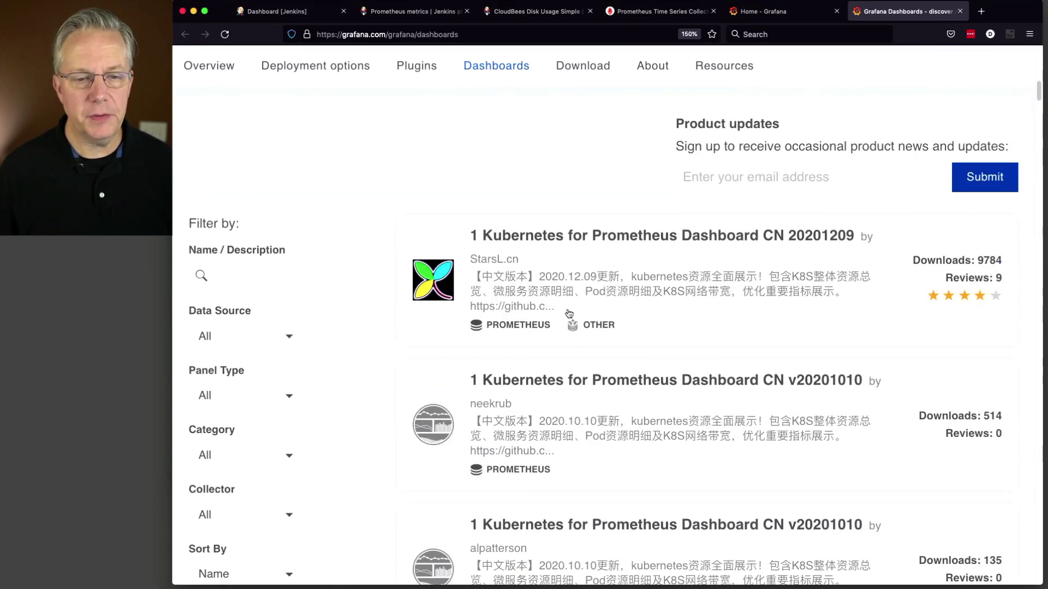
left_click(275, 283)
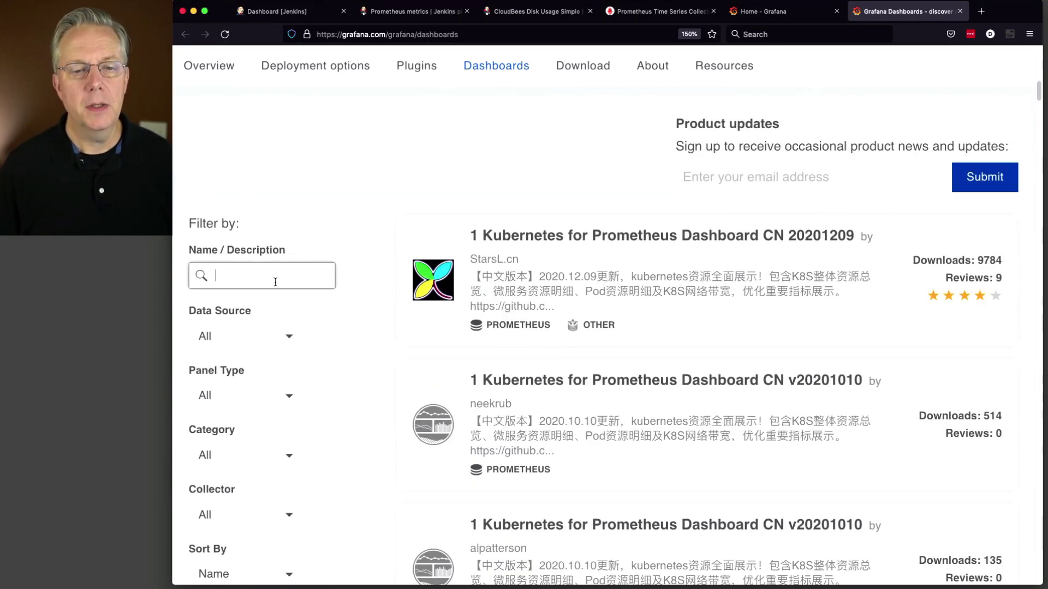
type("jenkins")
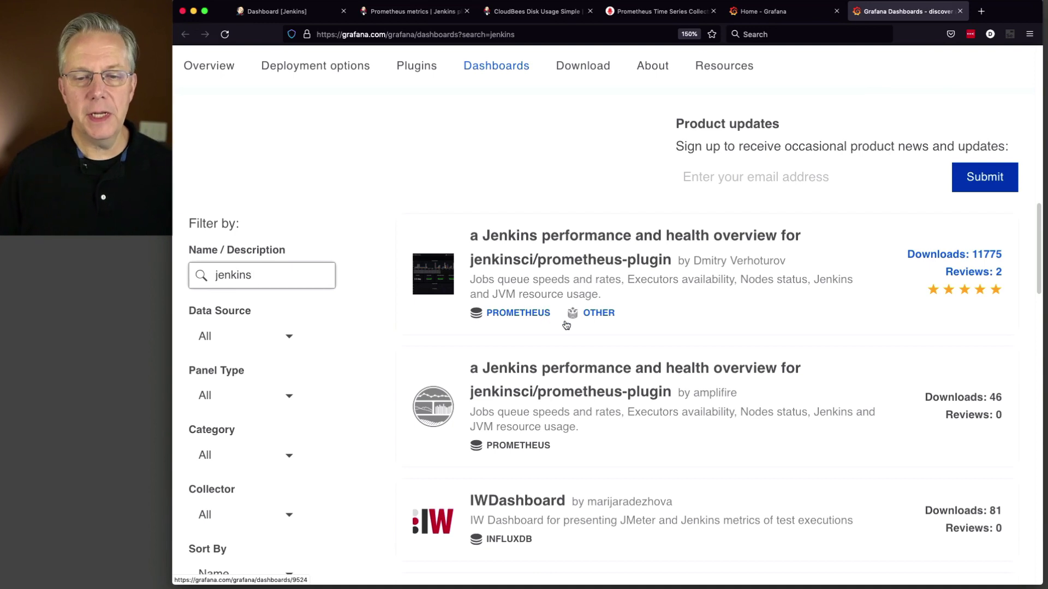
scroll(571, 353, "down", 4)
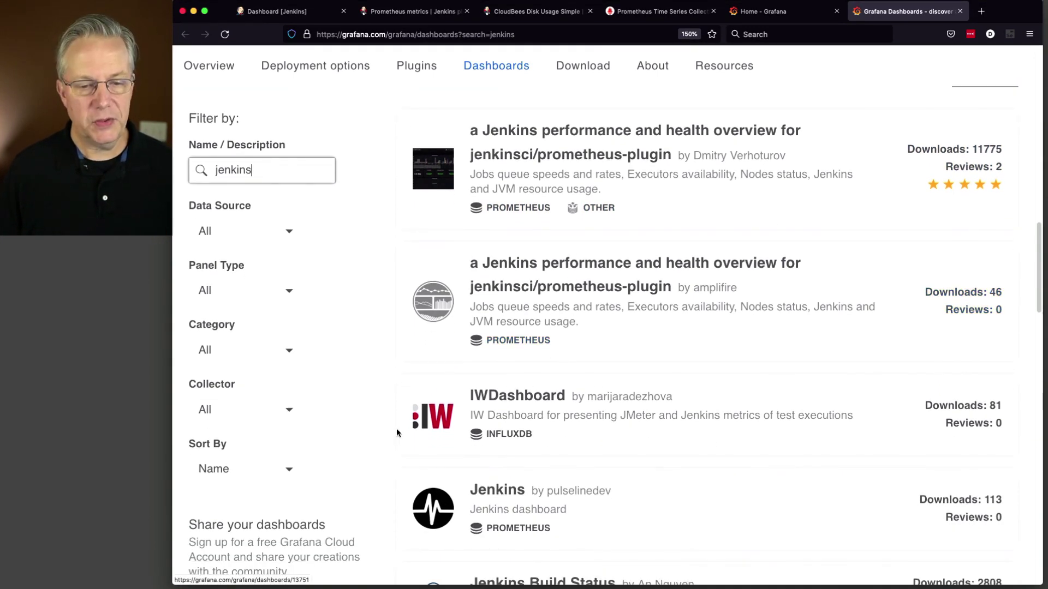
left_click(290, 469)
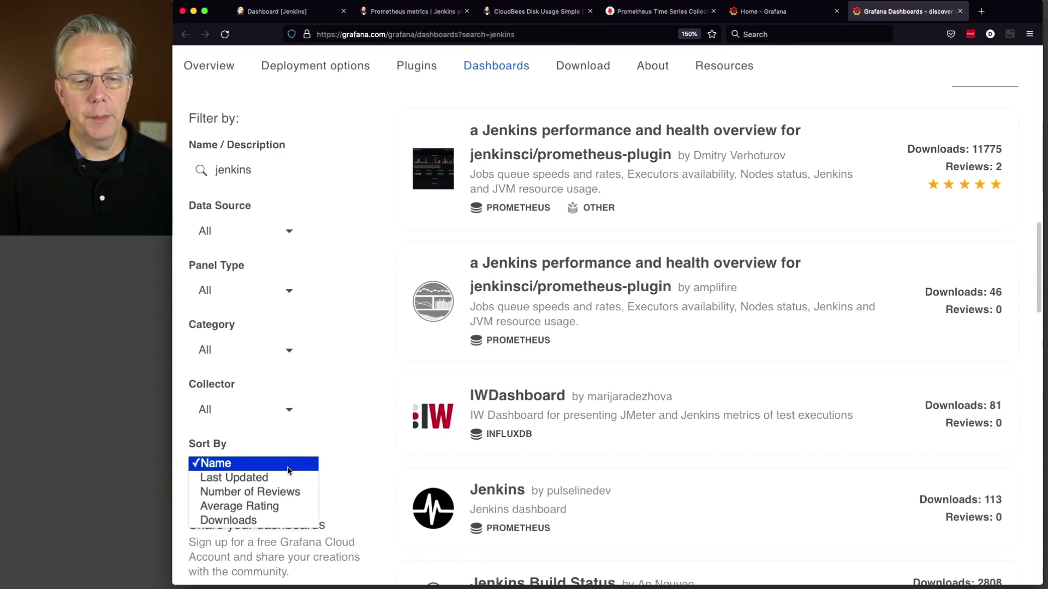
left_click(286, 520)
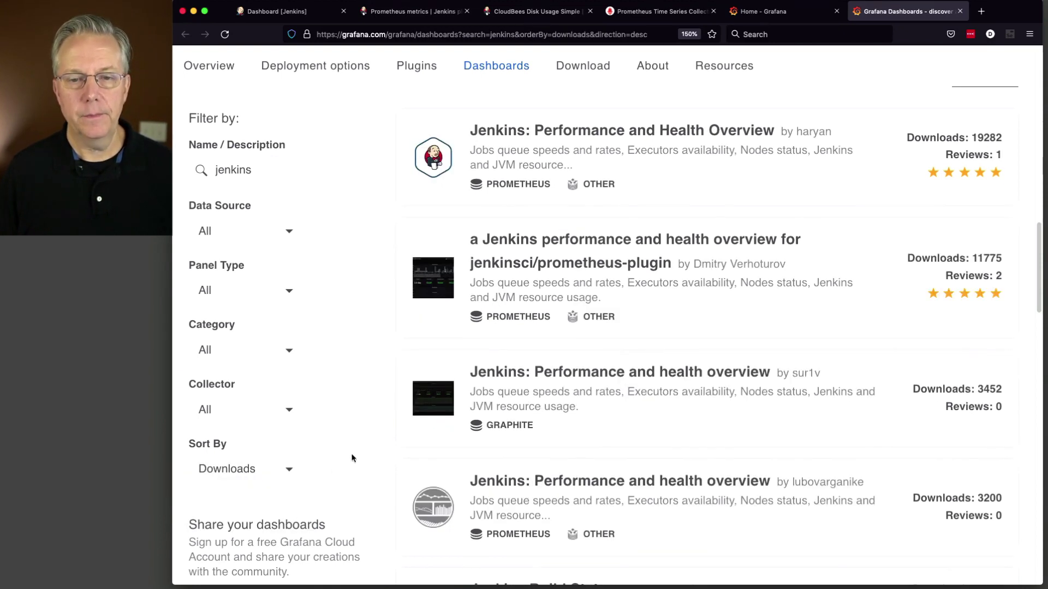
scroll(352, 458, "up", 3)
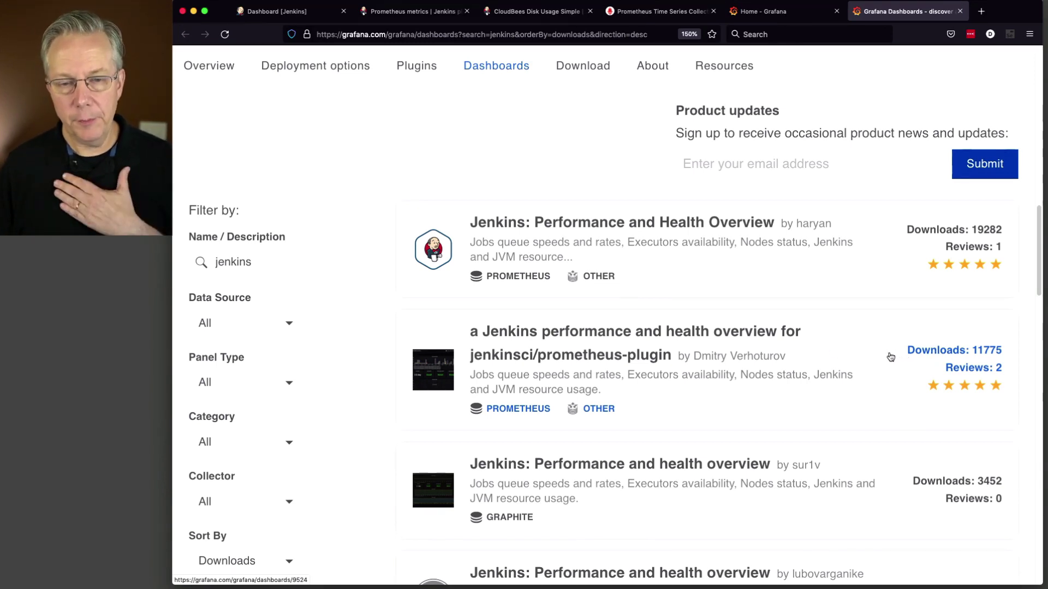
Step: Open 'Jenkins: Performance and Health Overview' and copy its dashboard ID 9964
left_click(749, 227)
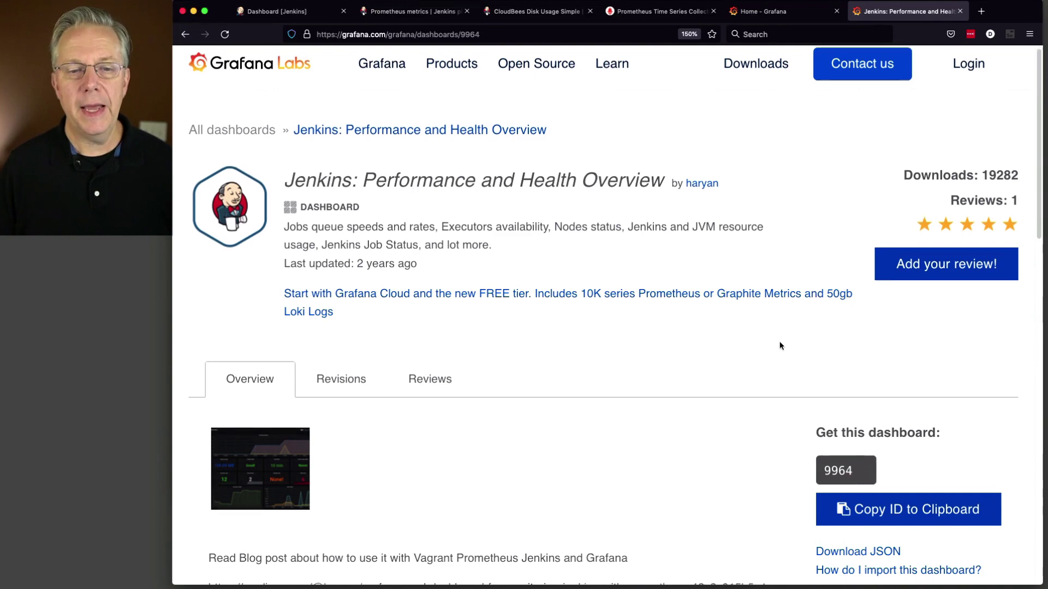
scroll(780, 346, "down", 3)
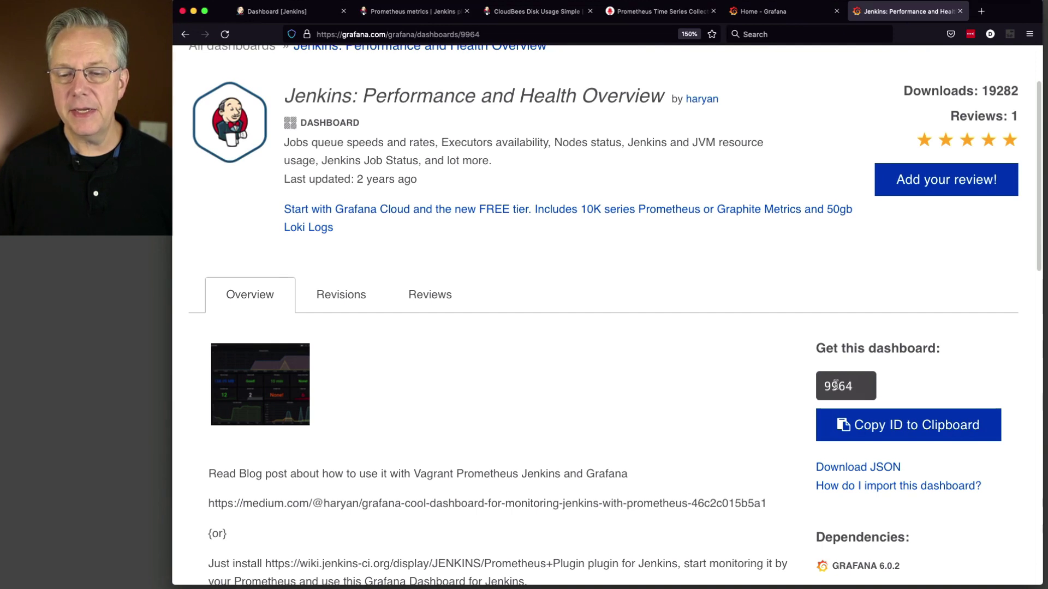
left_click(890, 427)
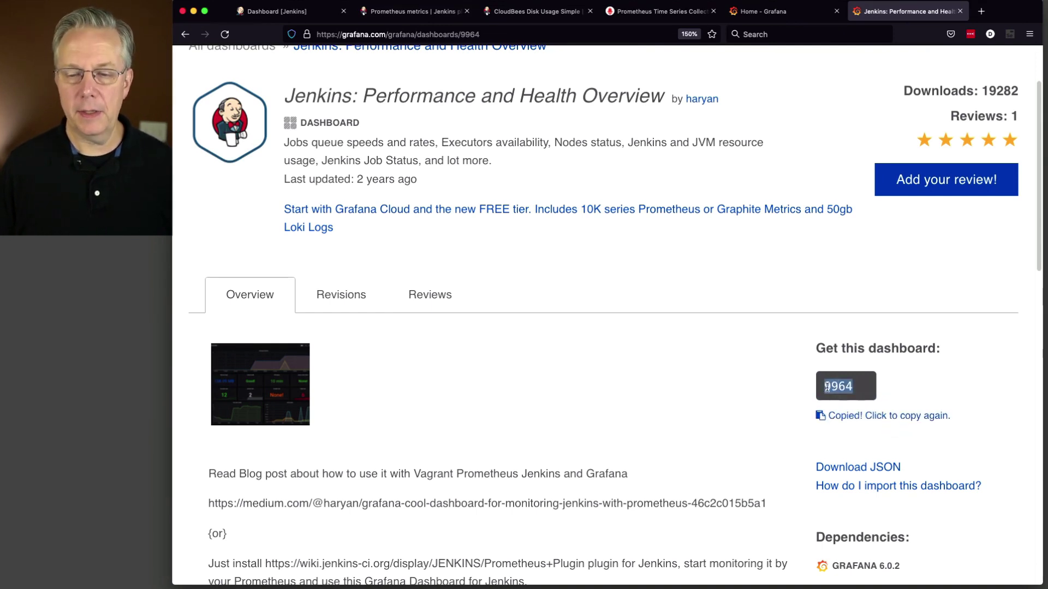
scroll(827, 389, "down", 1)
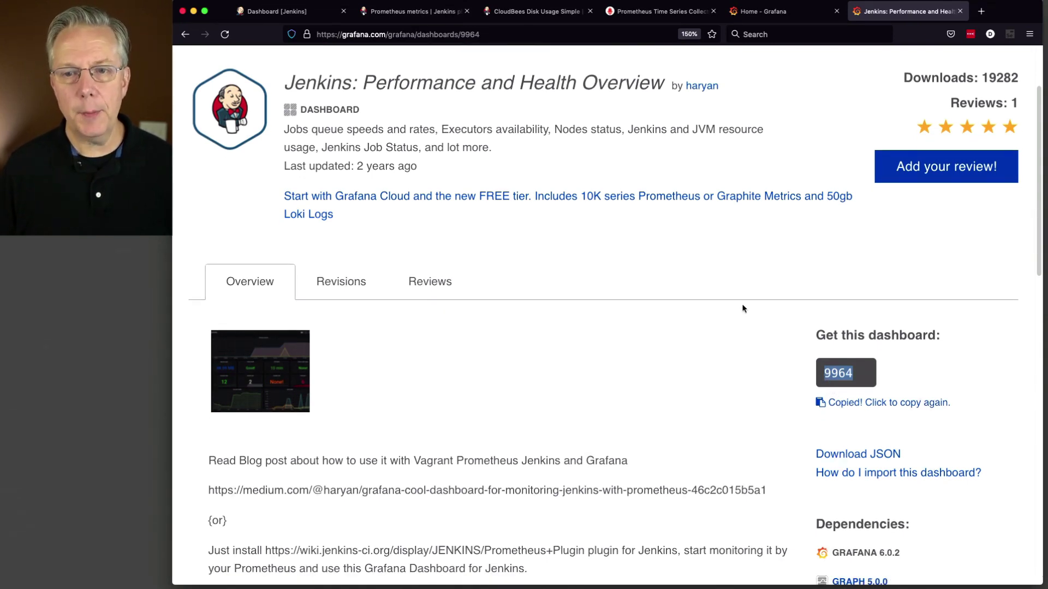
left_click(768, 12)
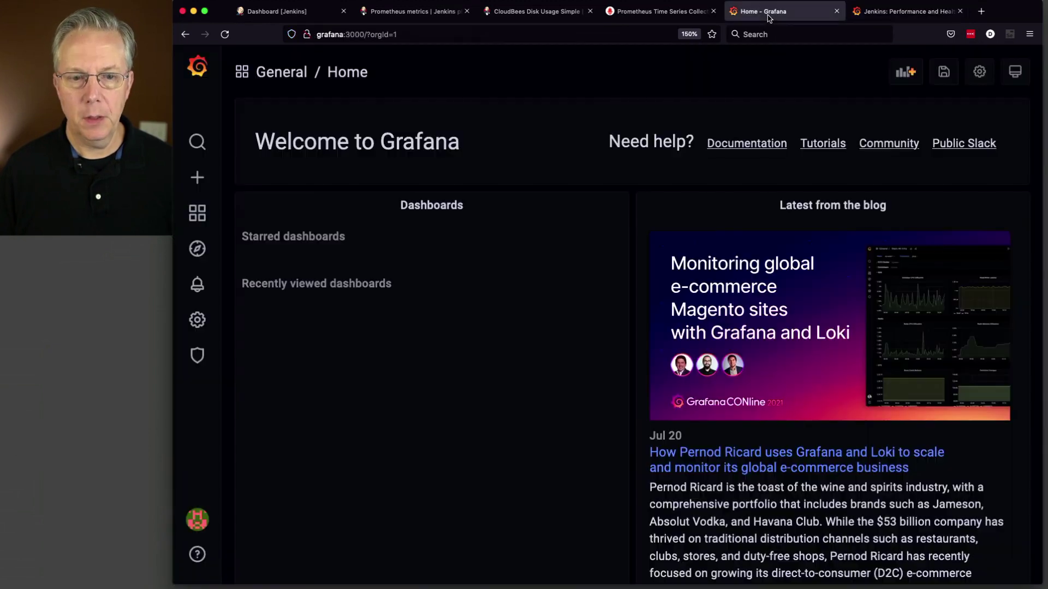
mouse_move(197, 182)
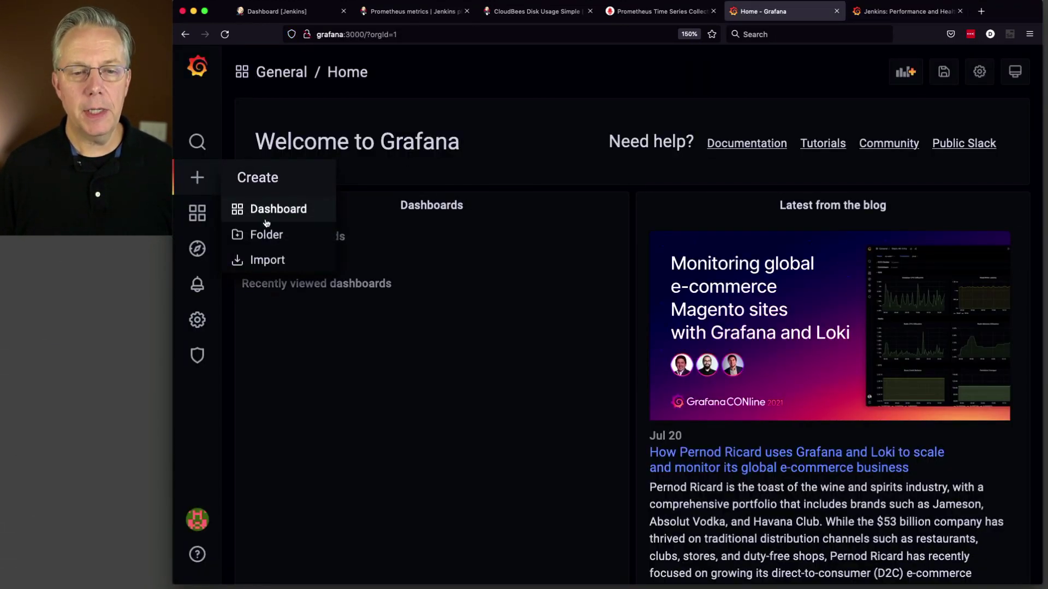
Step: Load dashboard ID 9964 from grafana.com on the Import page
left_click(284, 262)
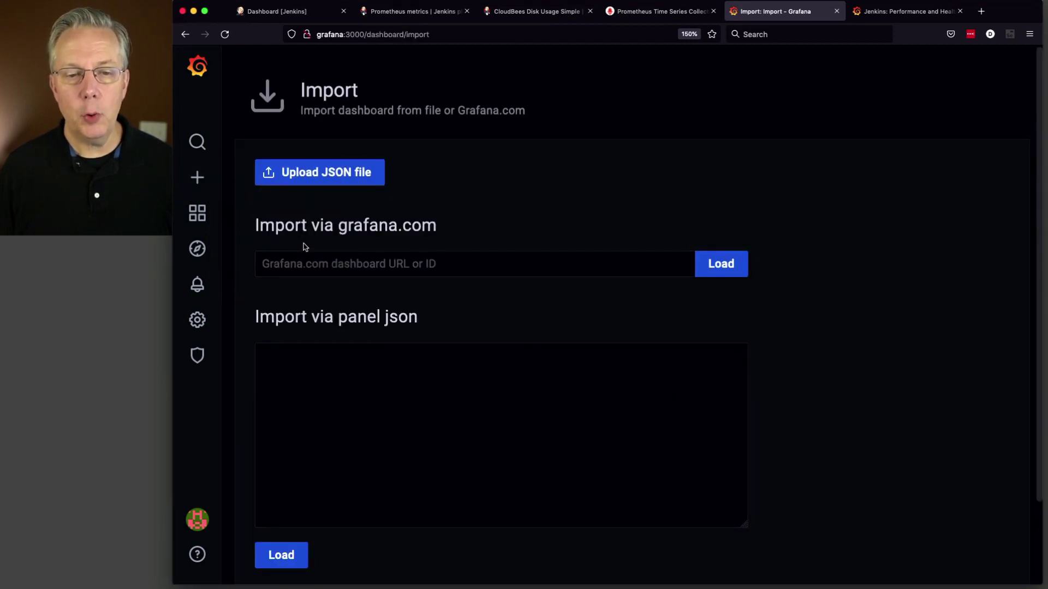
left_click(465, 270)
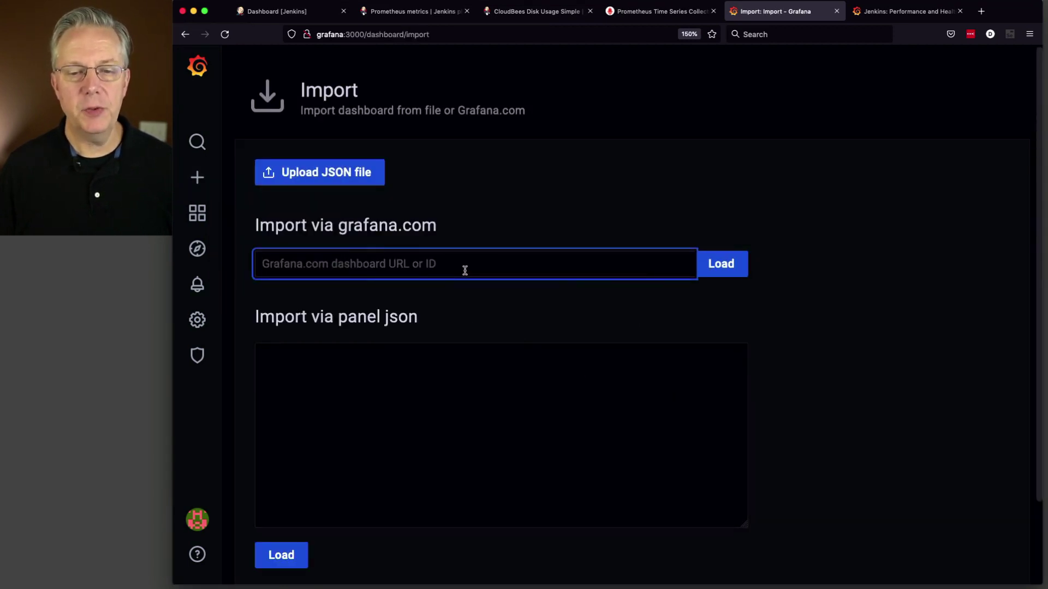
key("super+v")
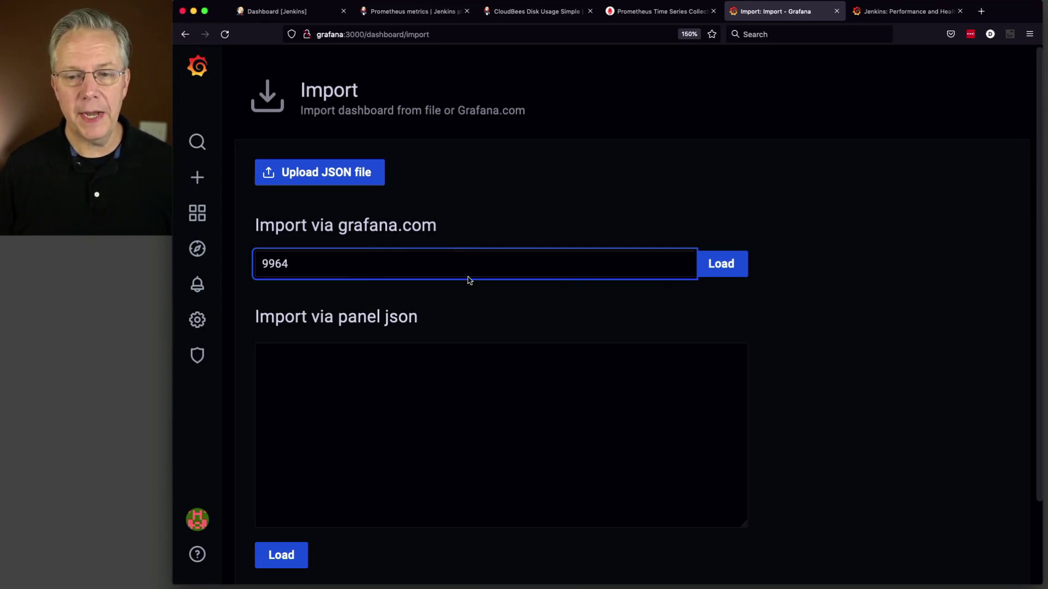
left_click(733, 271)
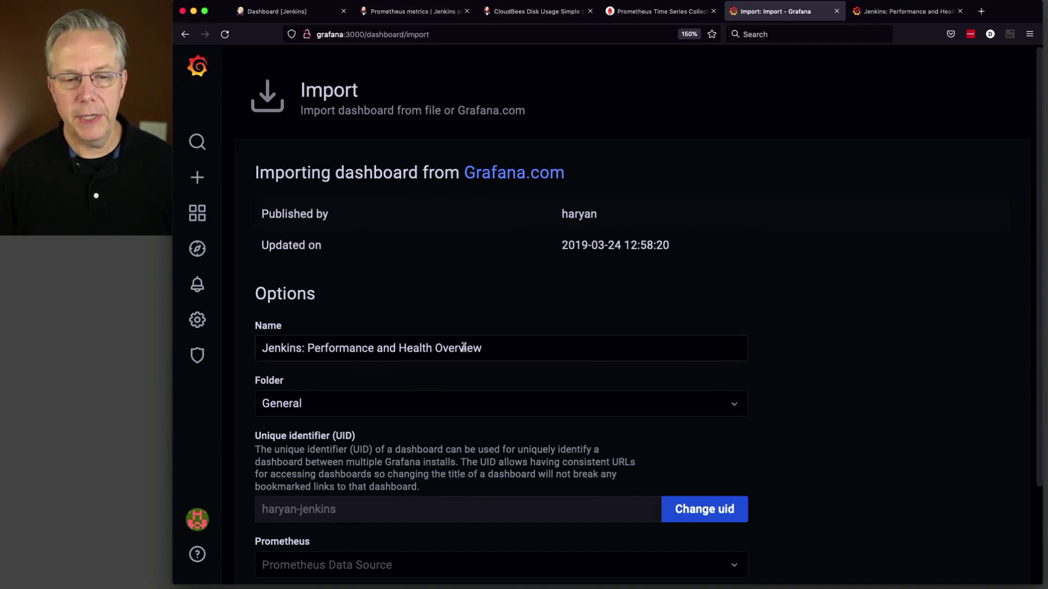
Step: Select Prometheus - jenkins as the data source and complete the import
scroll(495, 468, "down", 3)
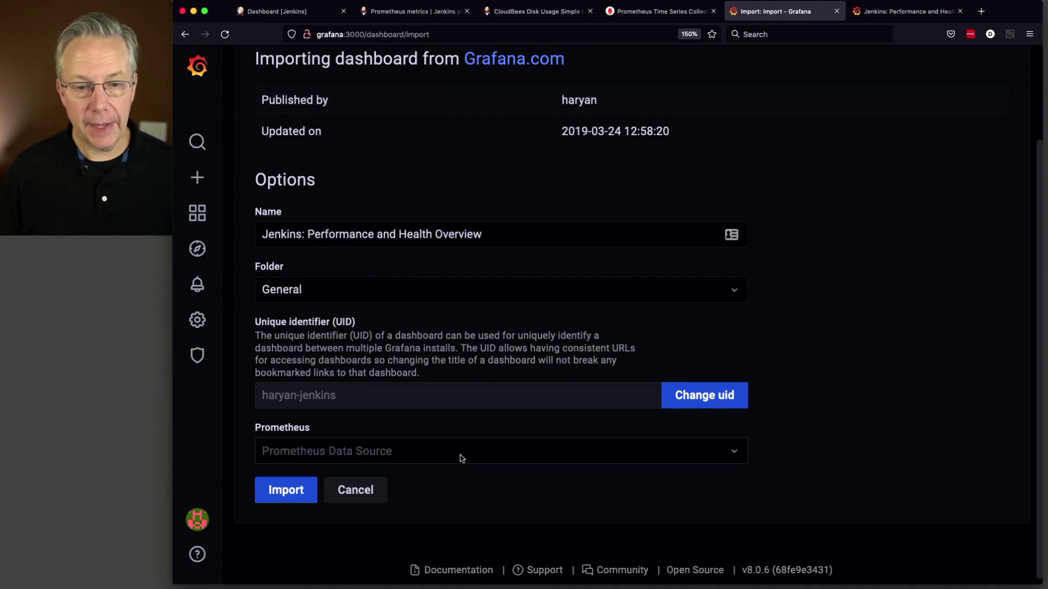
left_click(461, 459)
left_click(437, 483)
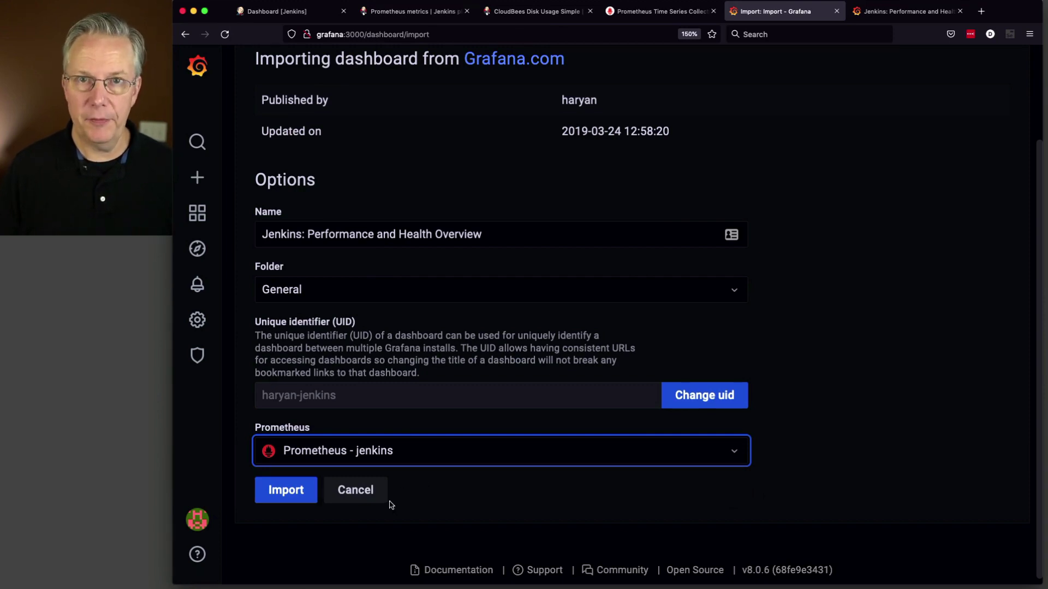
left_click(301, 495)
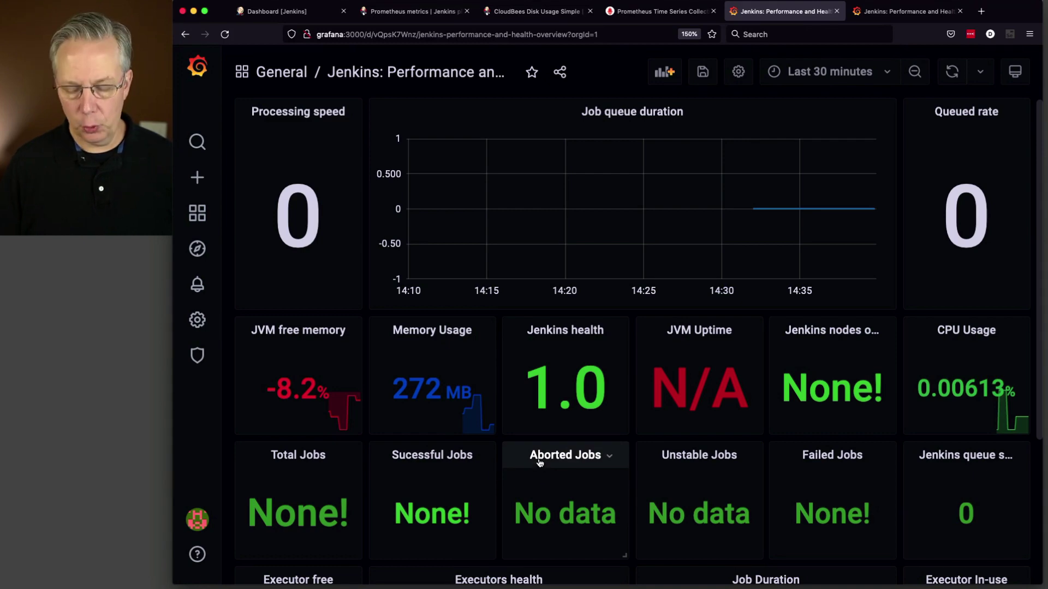
Step: Zoom the browser out to 110% so every Jenkins dashboard panel fits
key("super+minus")
key("super+minus")
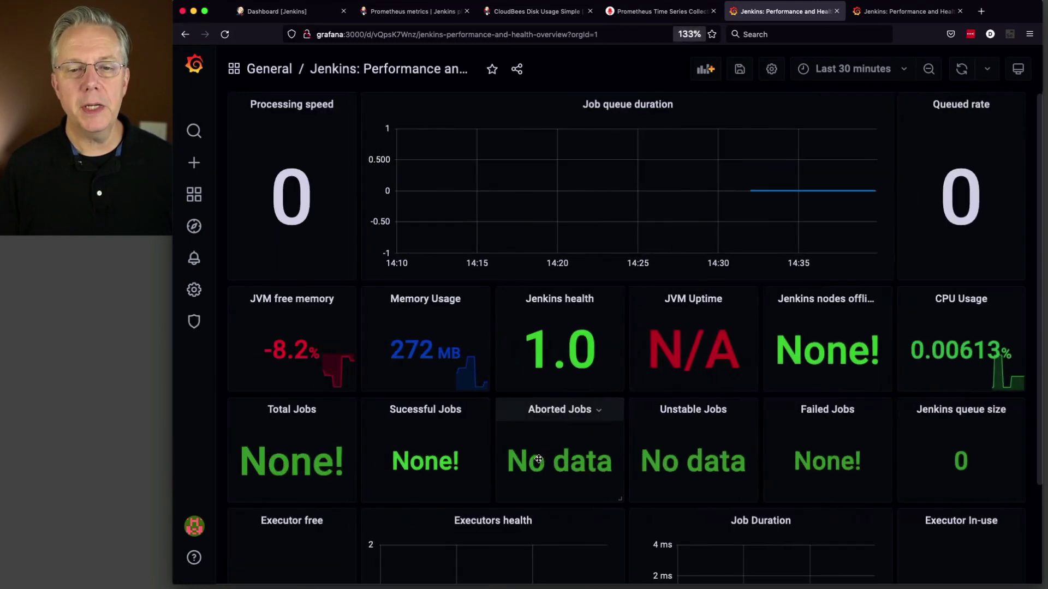
key("super+minus")
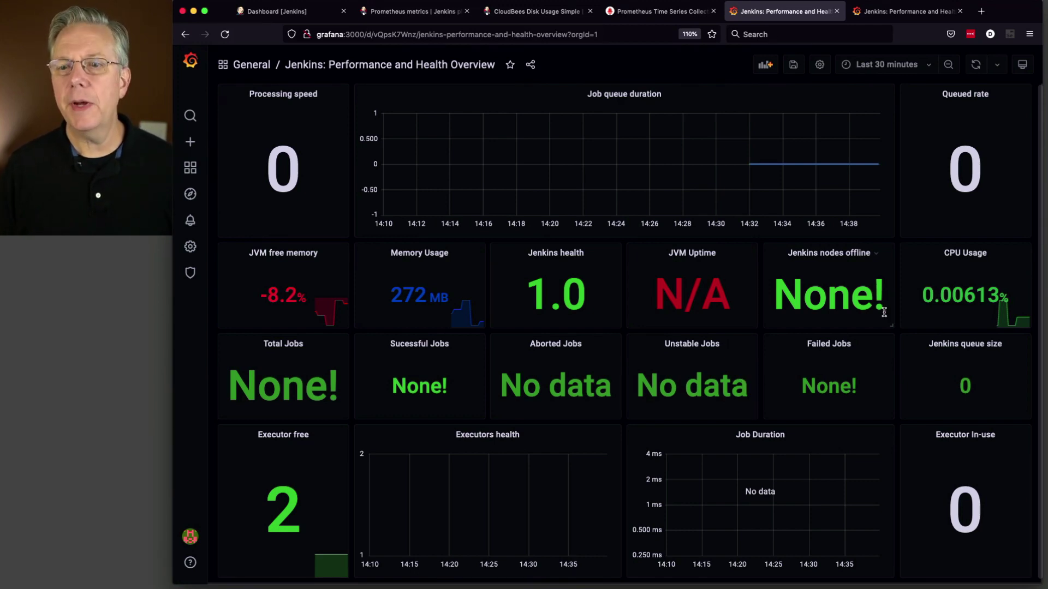
Step: Set the dashboard auto-refresh interval to 5s and refresh it immediately
left_click(998, 70)
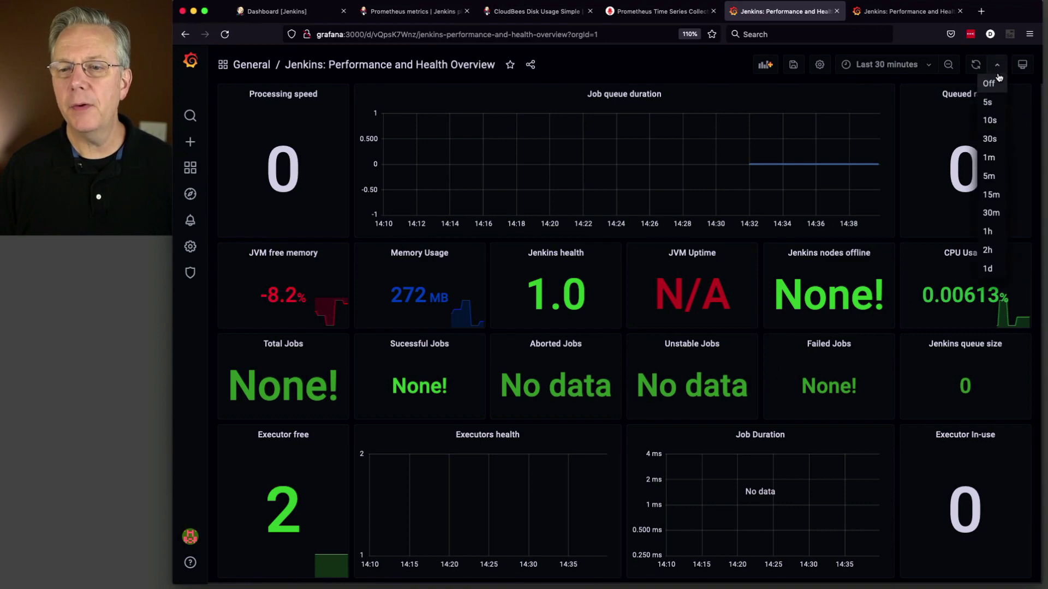
left_click(991, 100)
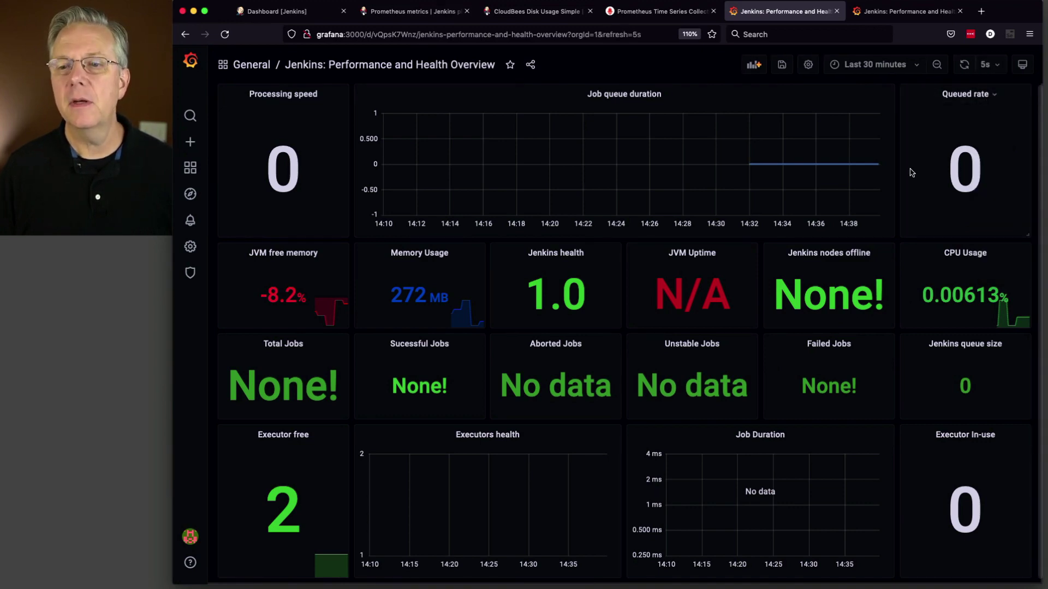
left_click(965, 65)
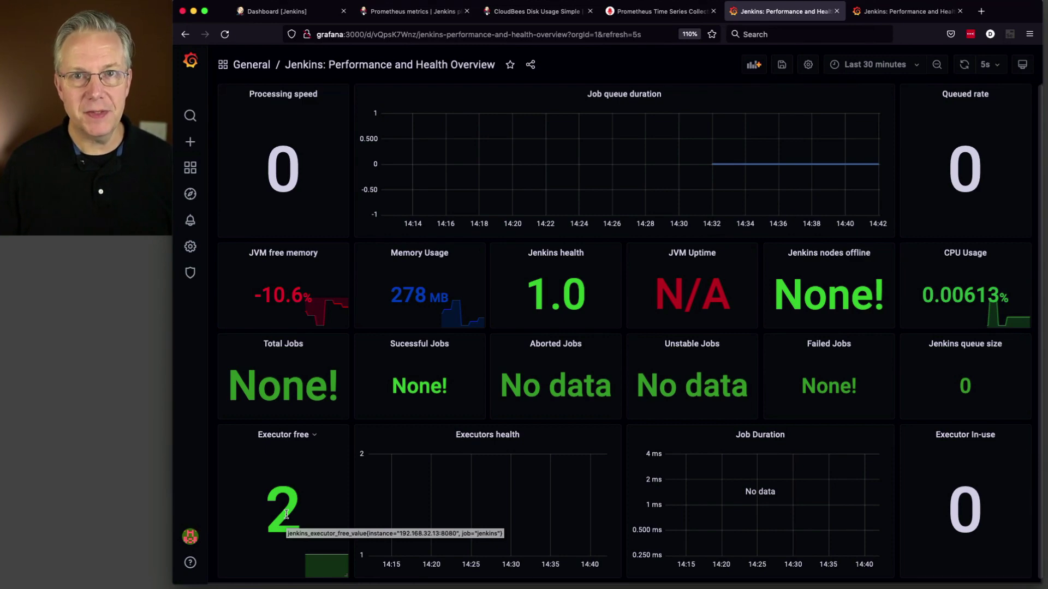
Step: Create a new Permanent Agent node named agent1
left_click(307, 12)
left_click(283, 431)
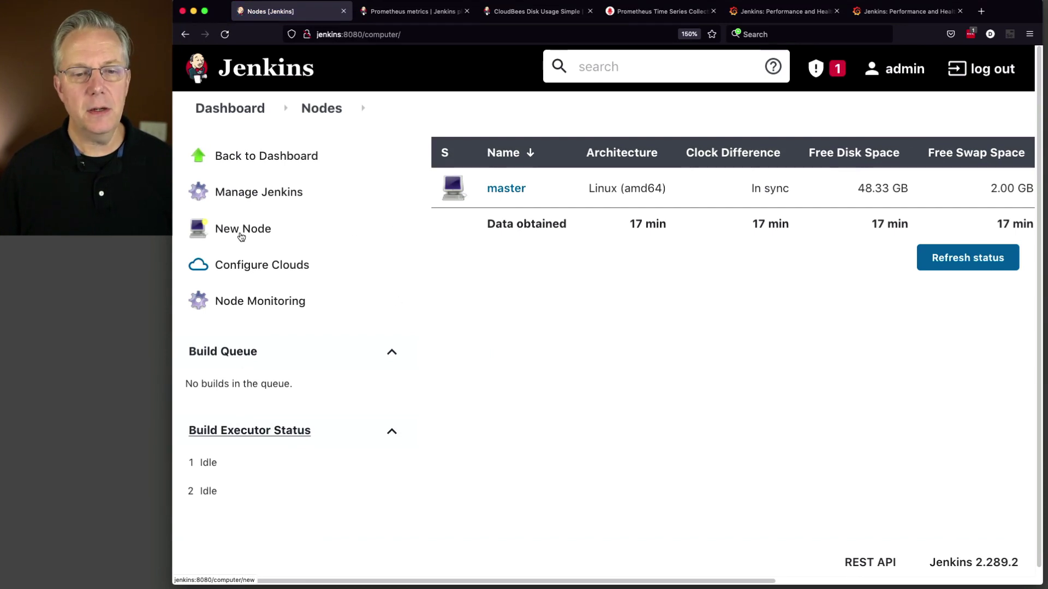
left_click(244, 235)
type("agent1")
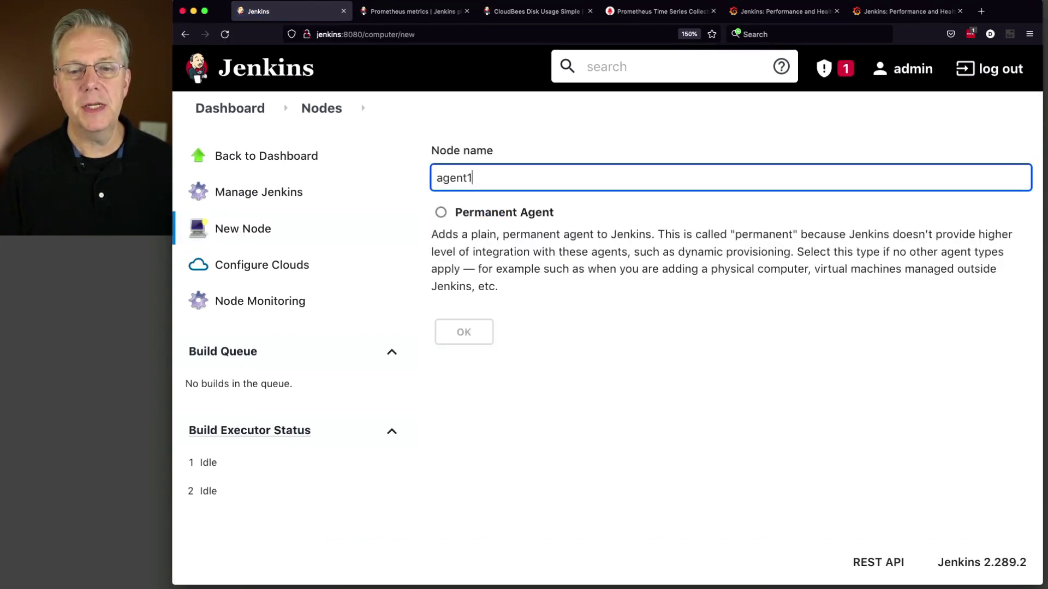
key("Tab")
key("space")
key("Return")
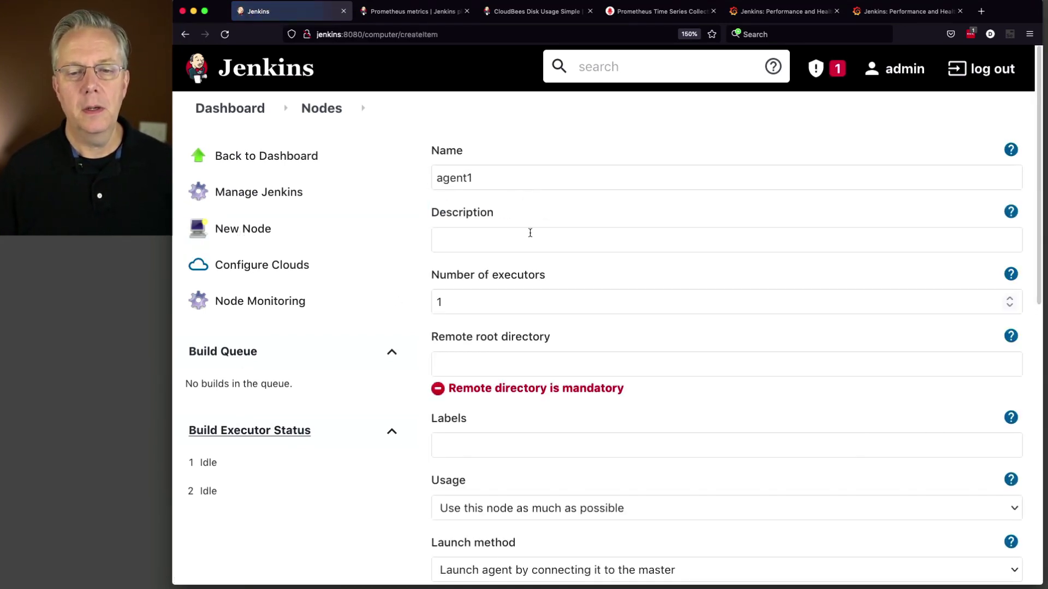
Step: Set agent1's remote root directory to /home/vagrant/agent and its label to linux
left_click(504, 357)
type("/homeva")
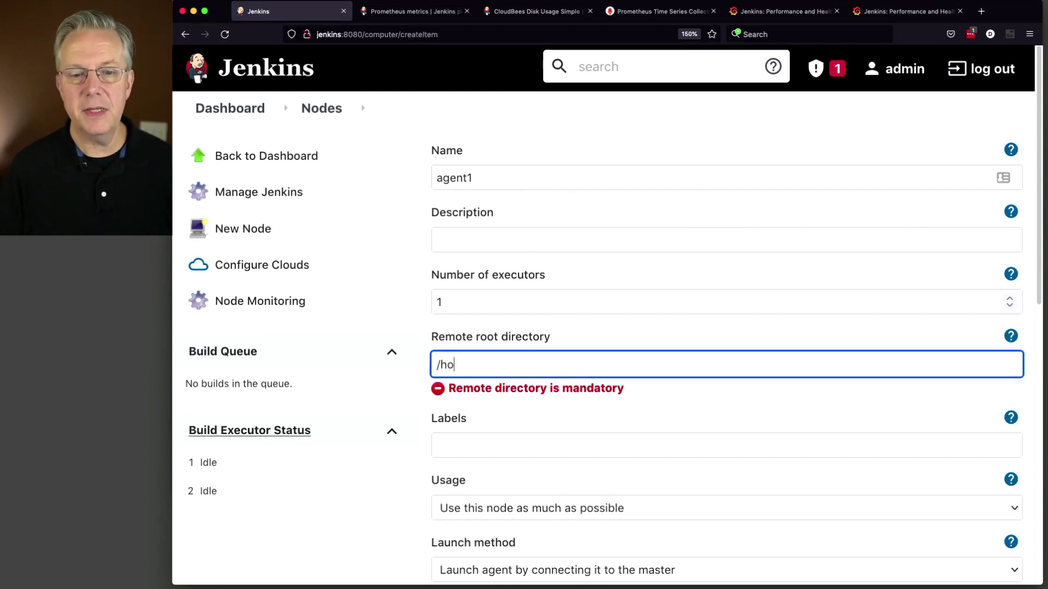
key("BackSpace")
key("BackSpace")
type("/vagarnat/")
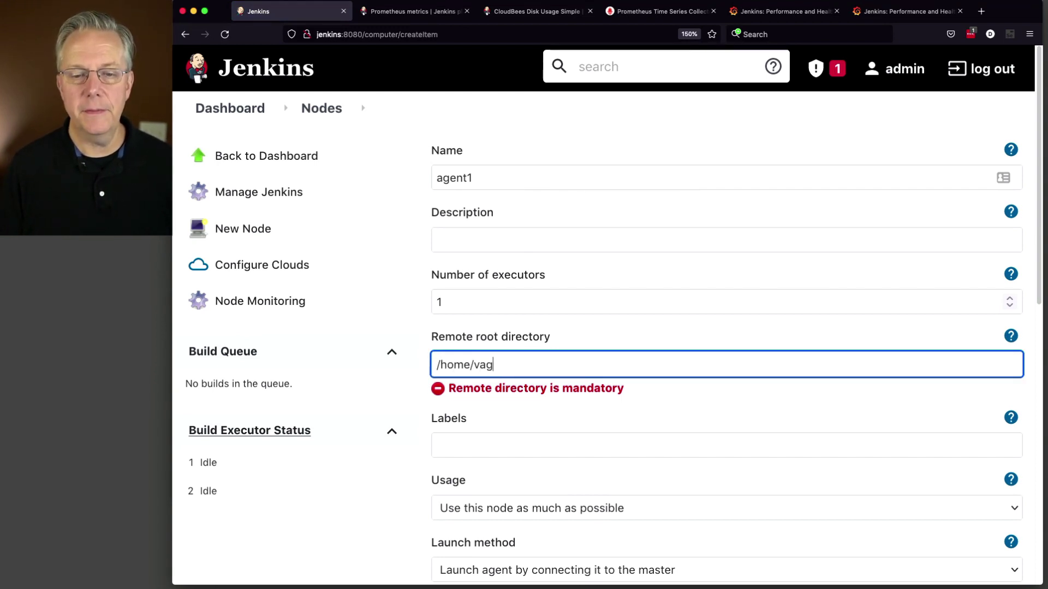
key("BackSpace")
key("BackSpace")
key("BackSpace")
key("BackSpace")
key("BackSpace")
key("BackSpace")
type("ra")
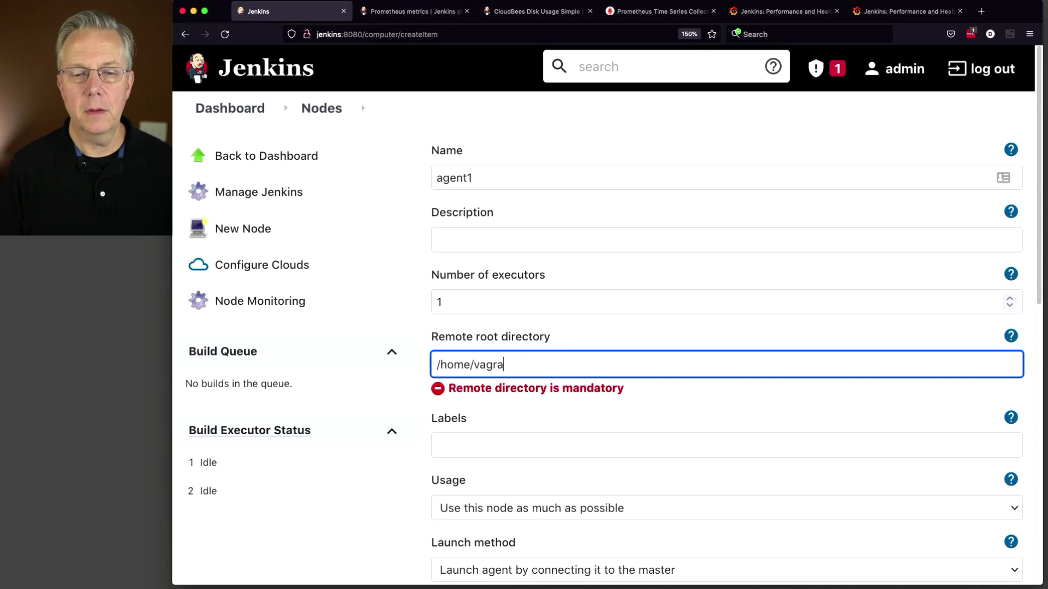
type("nt/agent")
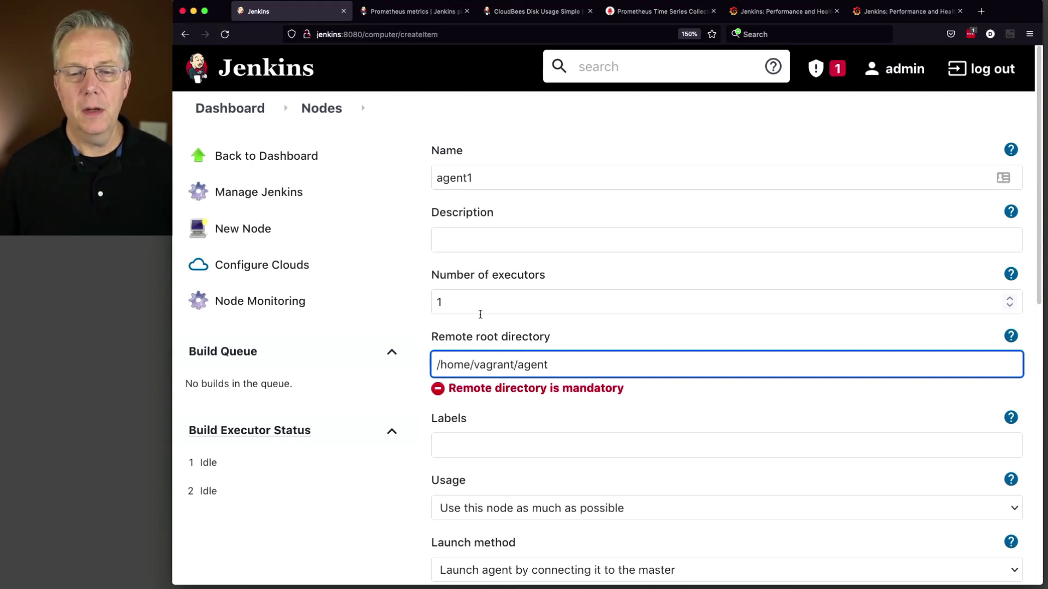
key("shift+Tab")
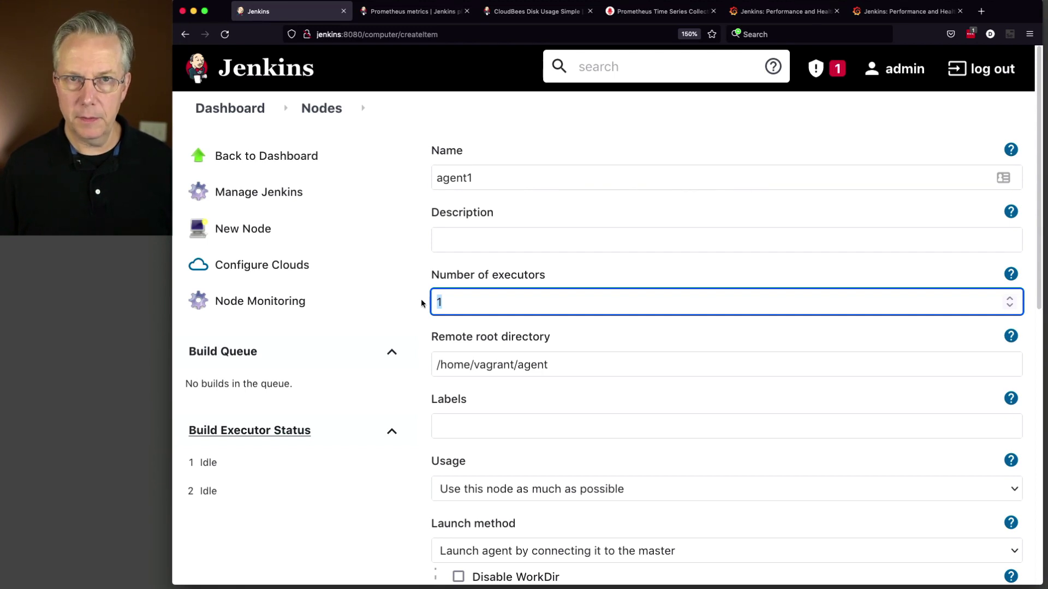
left_click(501, 421)
type("linux")
key("Tab")
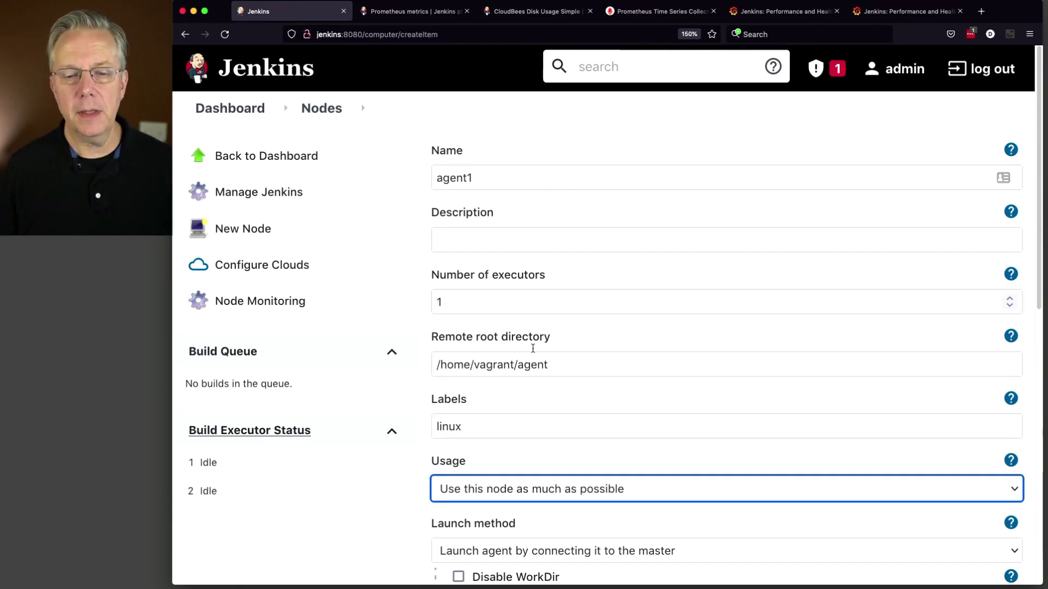
Step: Launch the agent via SSH with host agent1
scroll(533, 351, "down", 3)
left_click(508, 401)
left_click(510, 418)
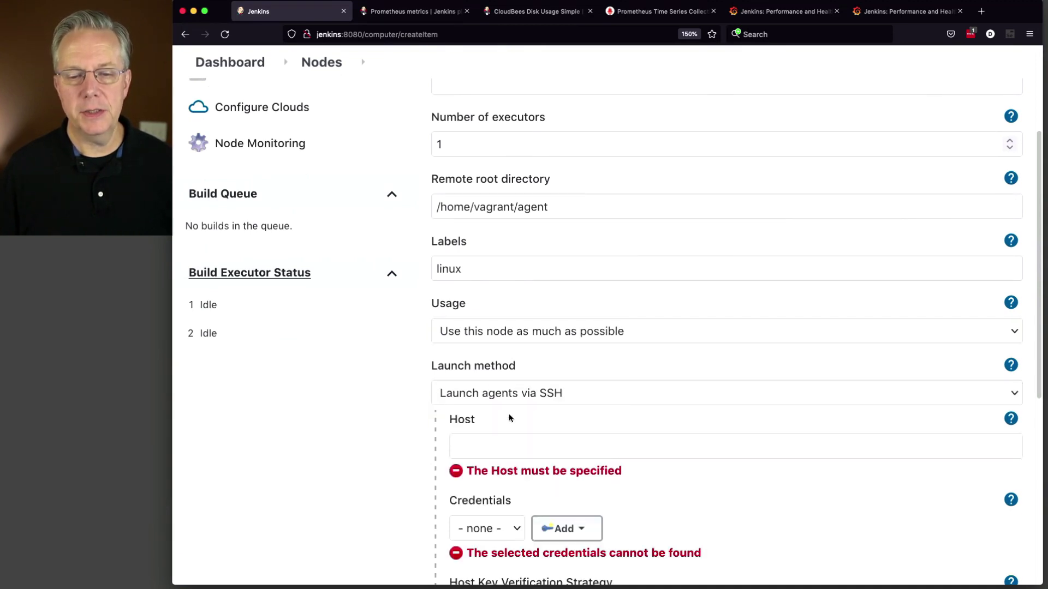
left_click(520, 451)
type("agent")
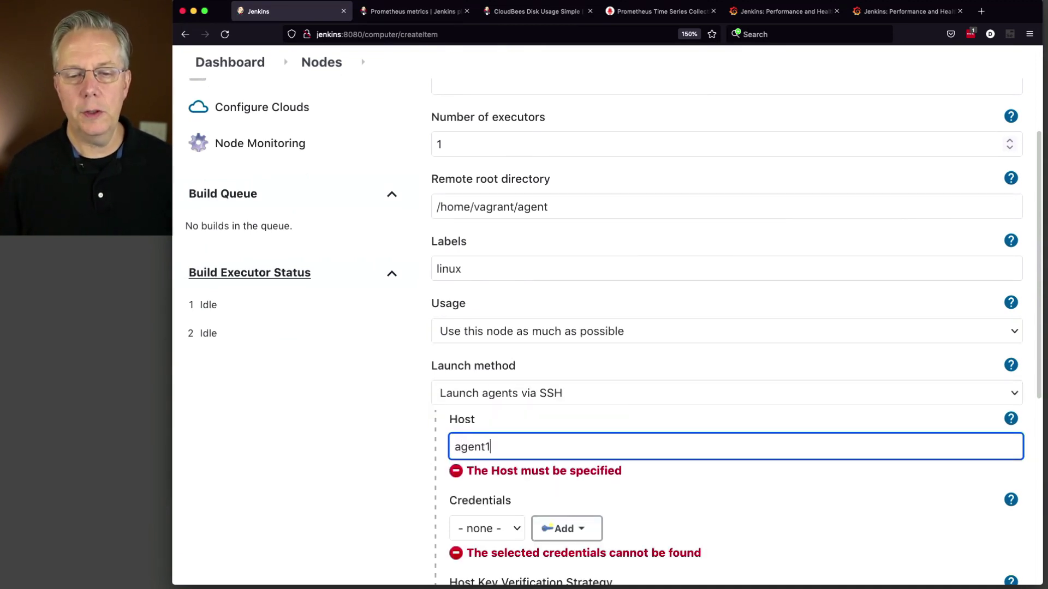
type("1")
key("Tab")
Step: Add new Jenkins username-and-password credentials for the agent's SSH login, with ID and description
left_click(567, 509)
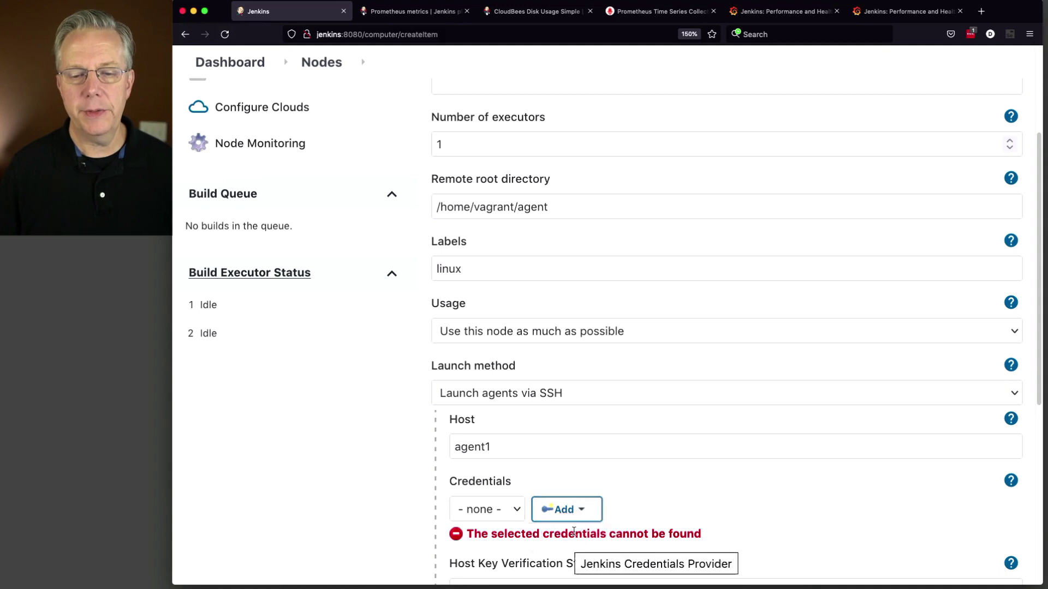
left_click(575, 536)
left_click(473, 420)
type("vagrant")
key("super+a")
key("super+c")
scroll(470, 390, "down", 5)
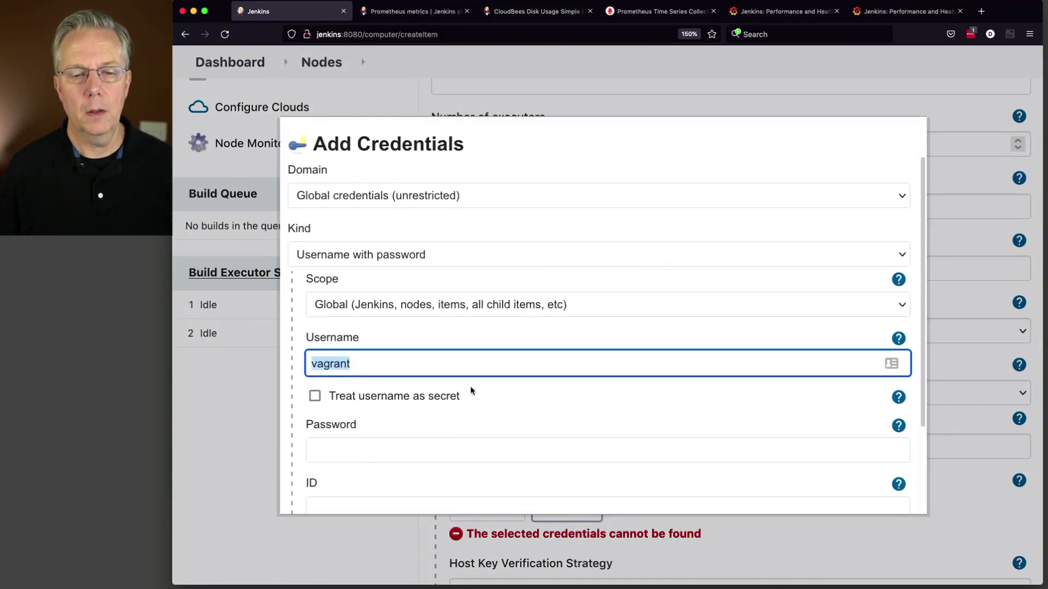
left_click(462, 368)
key("super+v")
left_click(460, 423)
key("super+v")
left_click(449, 477)
key("super+v")
left_click(334, 494)
Step: Use the new credentials, choose Non verifying host key strategy, and save the node
scroll(636, 409, "down", 3)
left_click(536, 366)
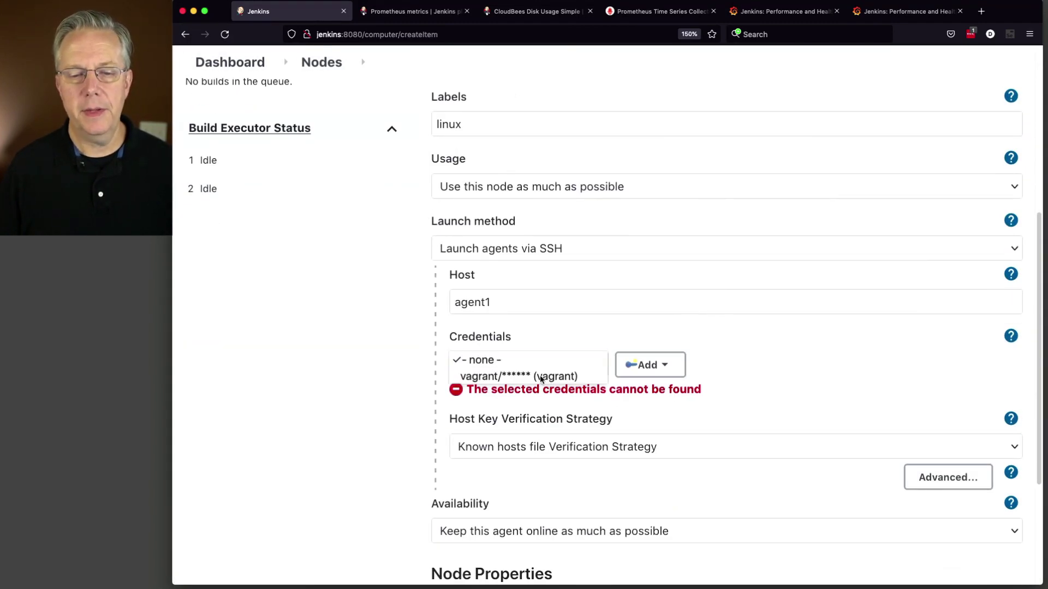
left_click(537, 376)
left_click(547, 431)
left_click(548, 473)
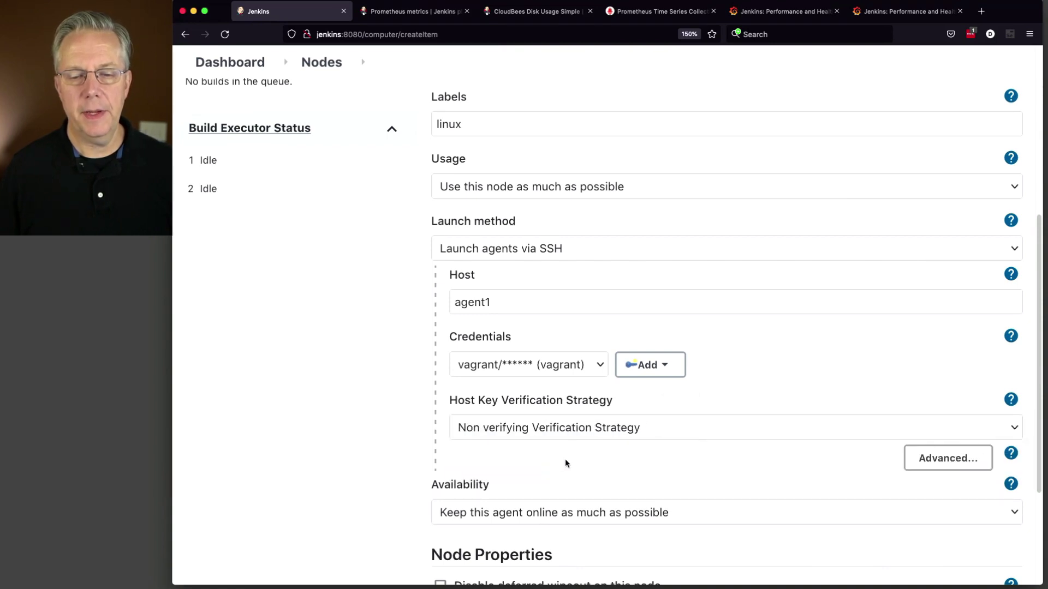
scroll(536, 463, "down", 3)
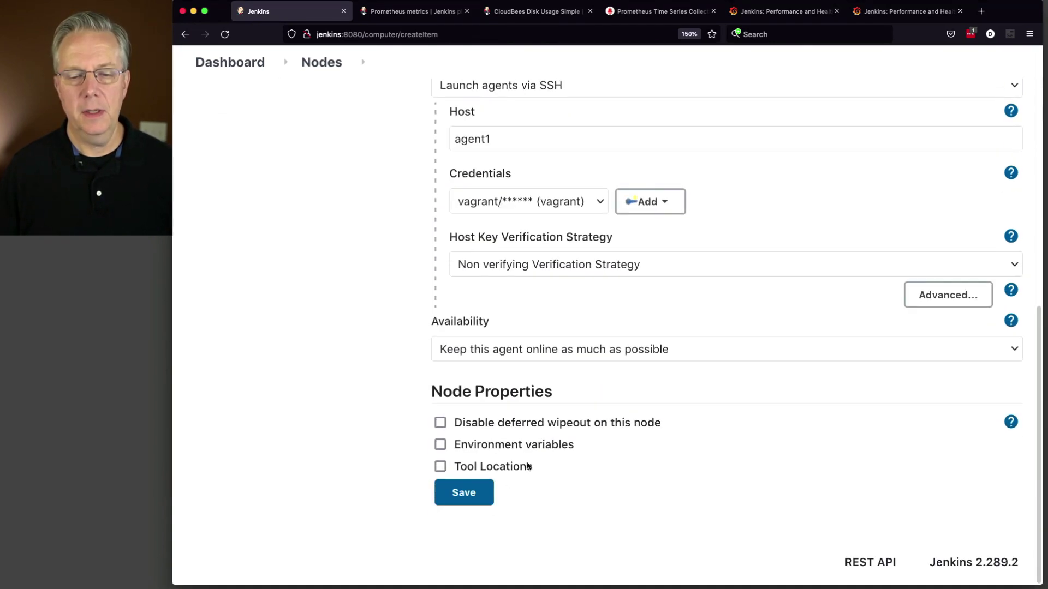
left_click(456, 494)
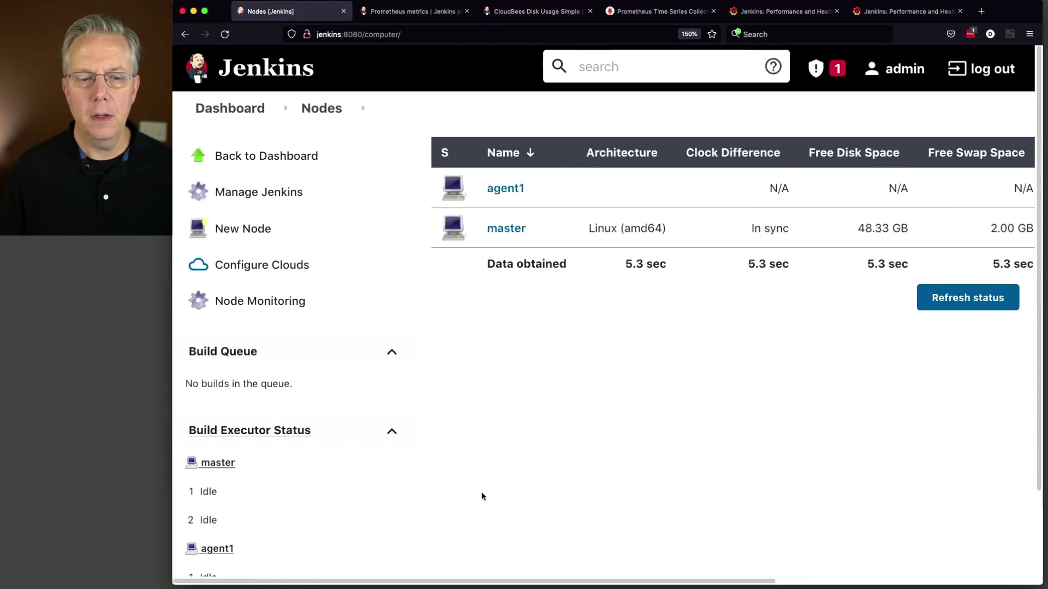
Step: Return to the Grafana Jenkins dashboard, where Executor free reads 3 and Memory Usage 332 MB
scroll(469, 492, "down", 3)
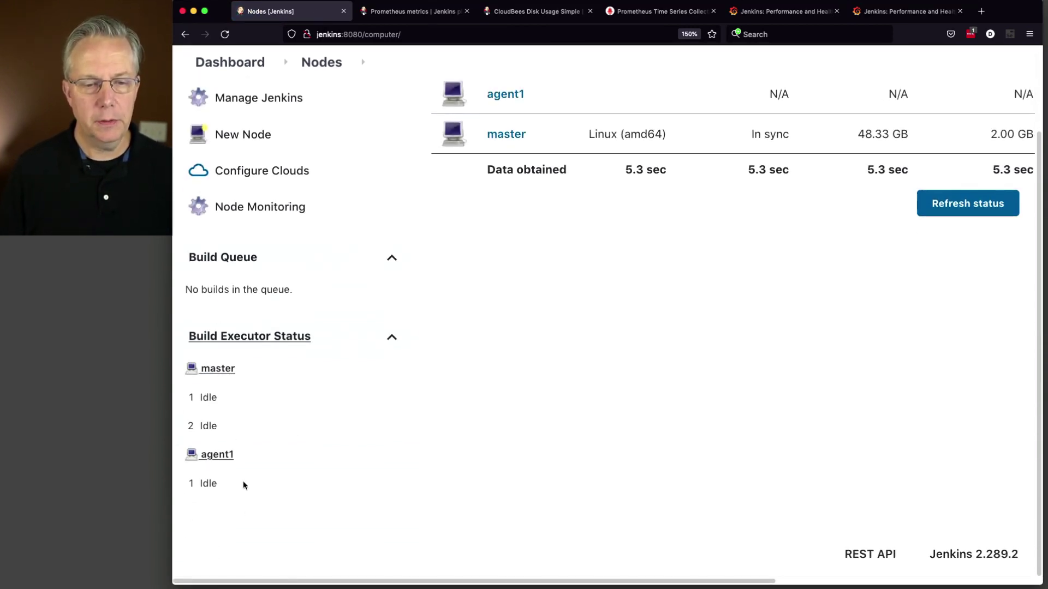
left_click(760, 12)
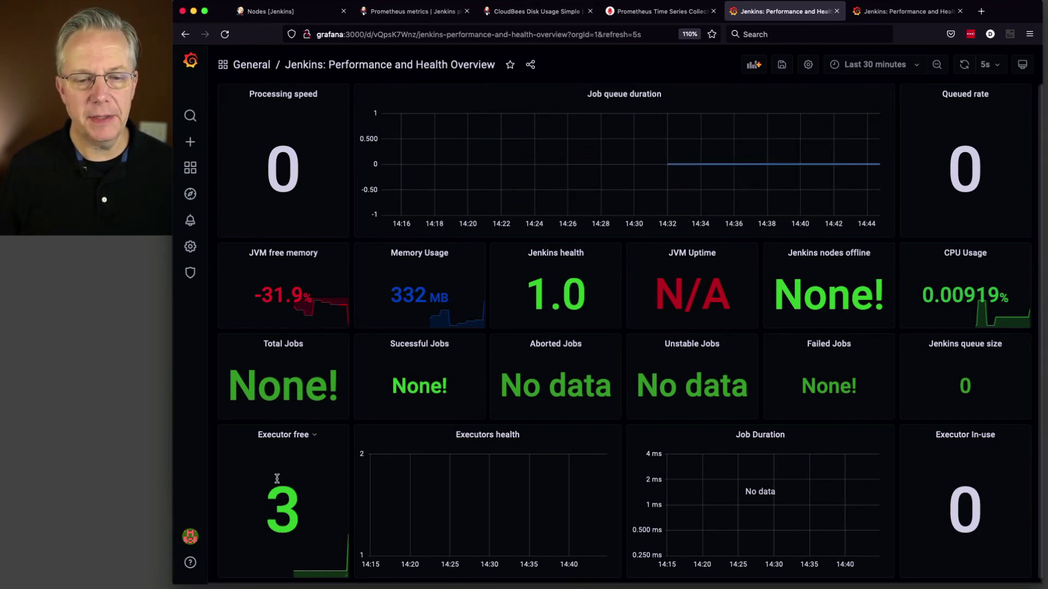
mouse_move(276, 477)
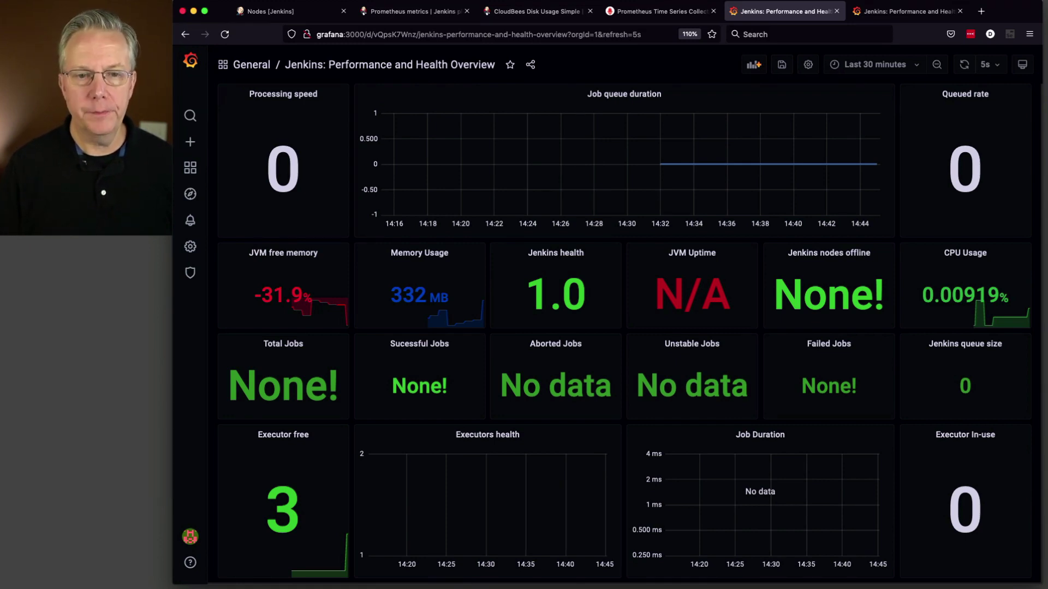
Step: Create and save a Folder item named team-a from the Jenkins dashboard
key("super+1")
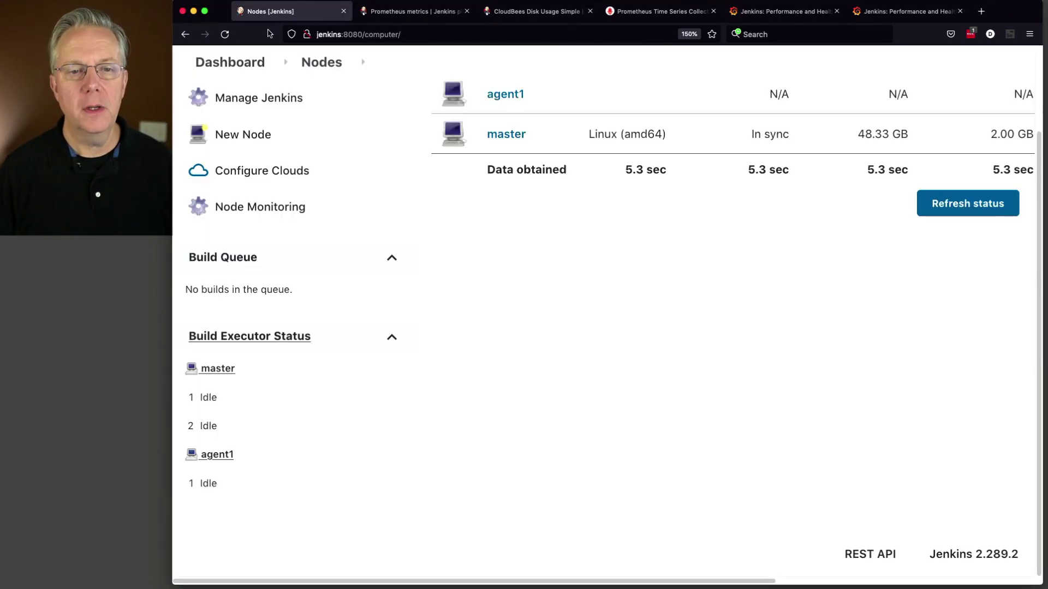
scroll(358, 185, "up", 2)
left_click(235, 108)
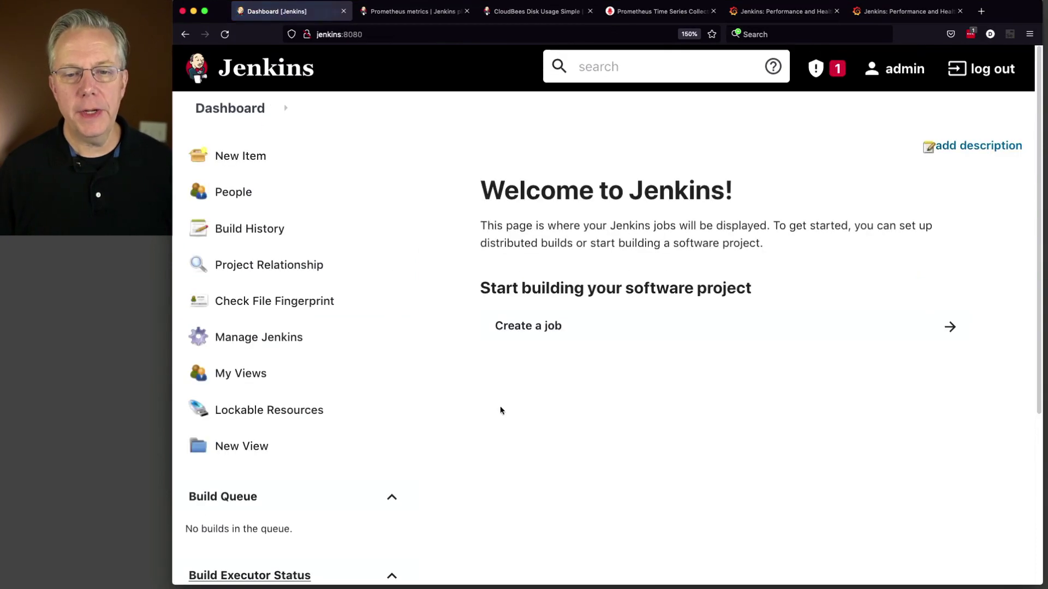
left_click(556, 341)
type("test")
type("am-a")
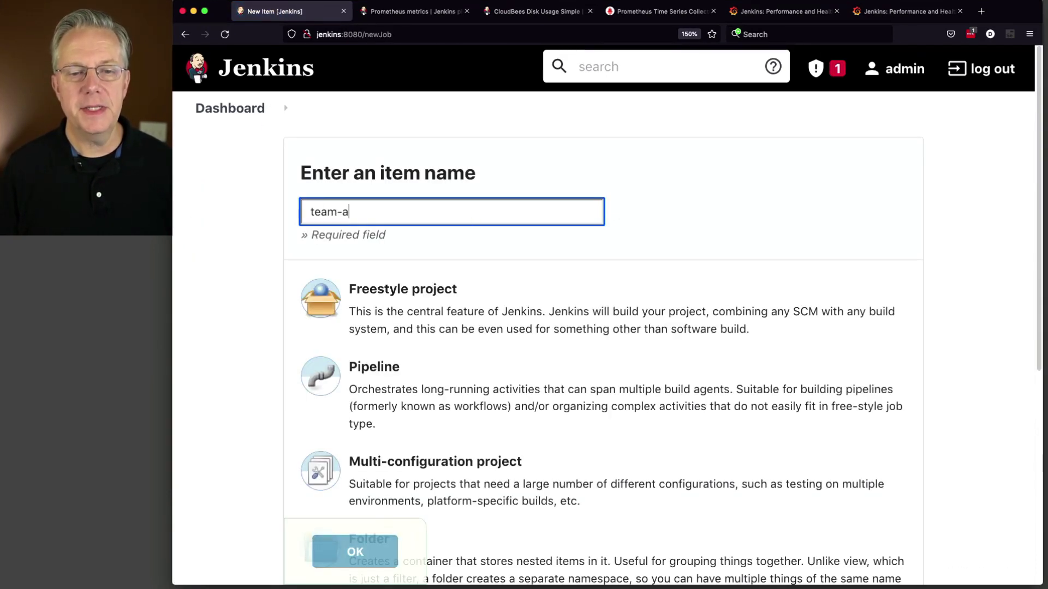
left_click_drag(446, 217, 237, 190)
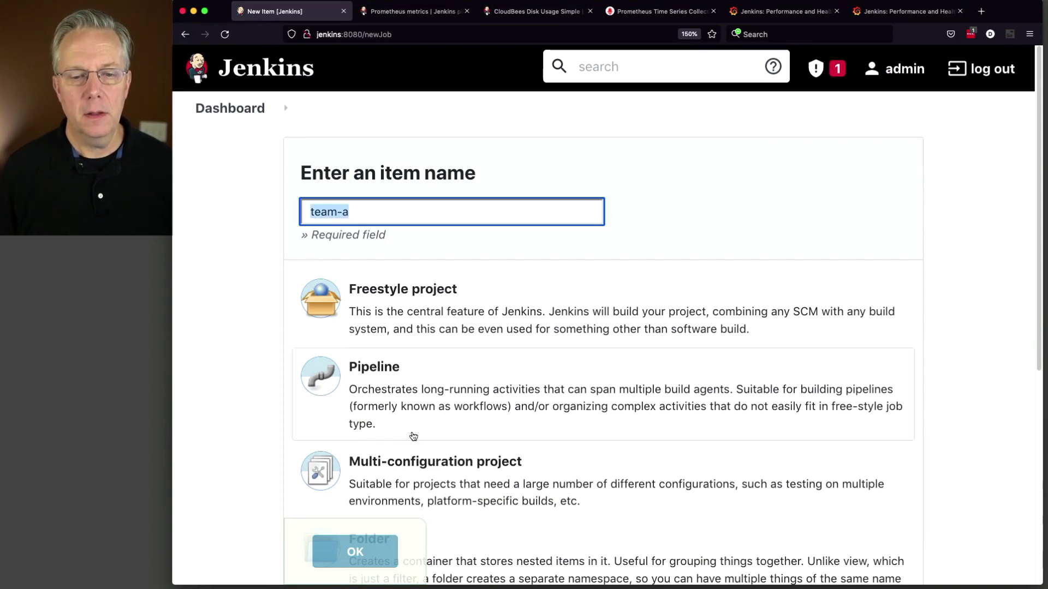
scroll(413, 437, "down", 6)
left_click(400, 219)
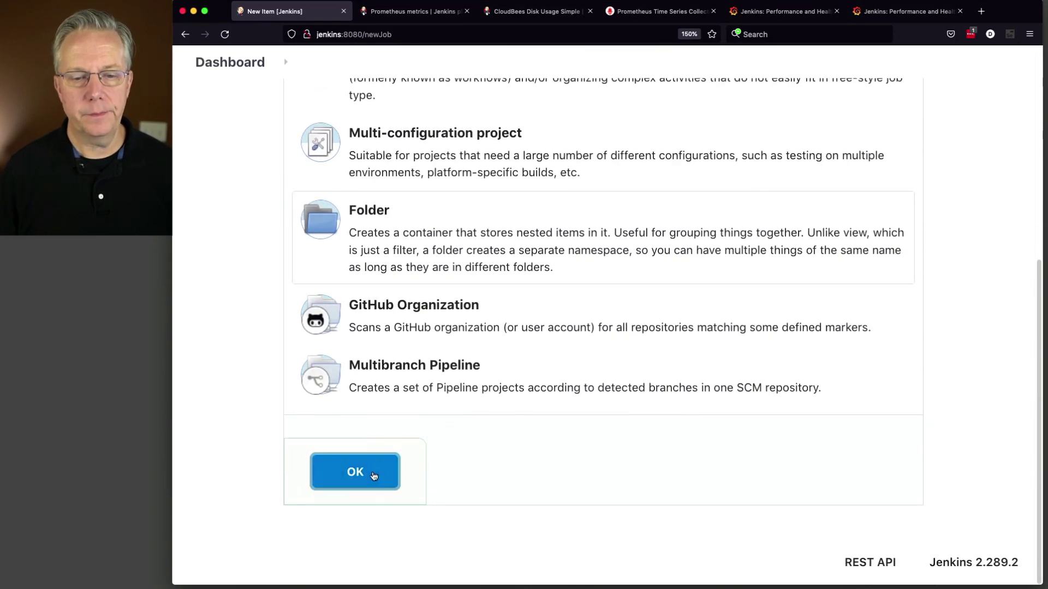
left_click(374, 472)
left_click(327, 558)
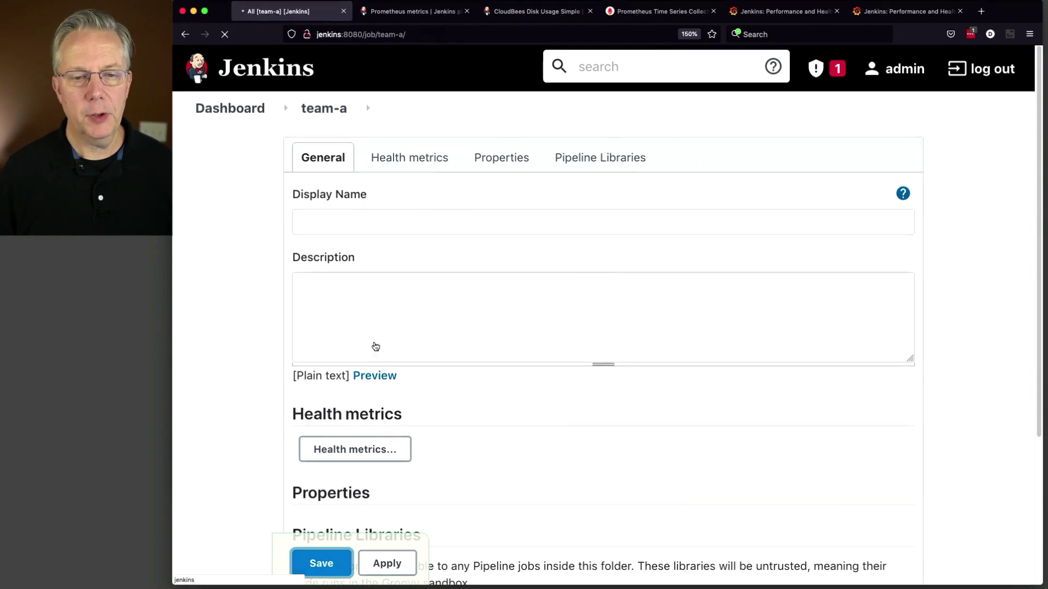
left_click(240, 109)
Step: Create and save a second Folder item named team-b
left_click(262, 164)
type("team-a")
key("BackSpace")
type("b")
scroll(421, 303, "down", 8)
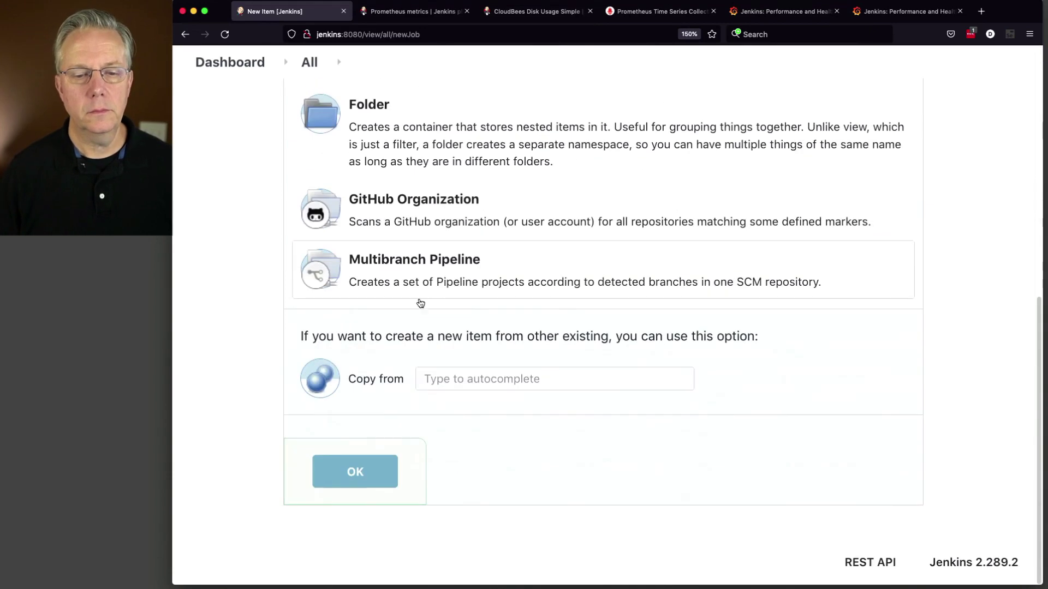
left_click(350, 167)
left_click(355, 472)
left_click(330, 564)
left_click(239, 115)
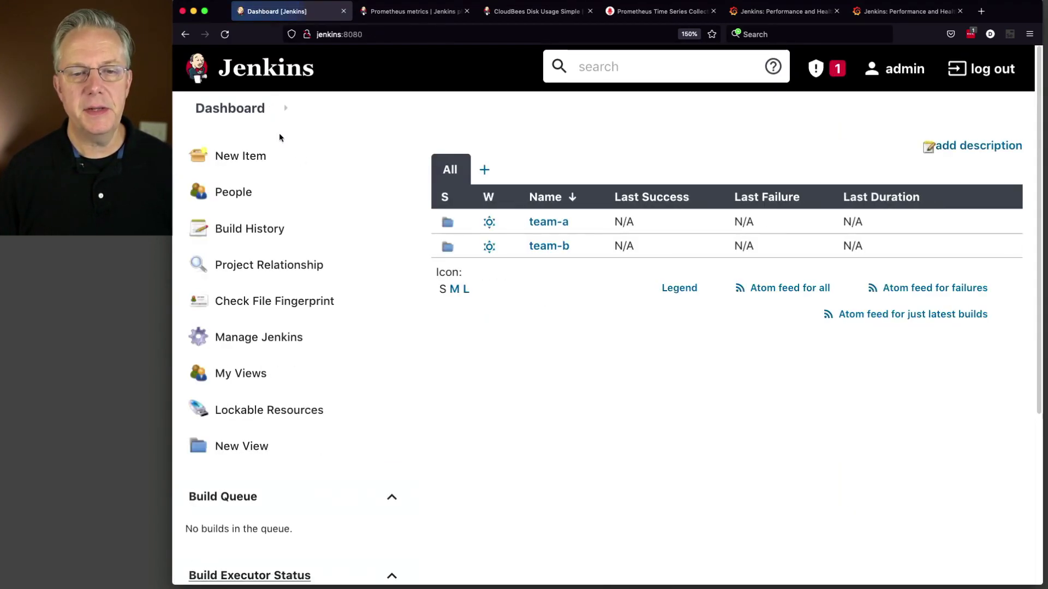
Step: Create and save a third Folder item named team-c, then return to the dashboard
left_click(253, 159)
type("team-a")
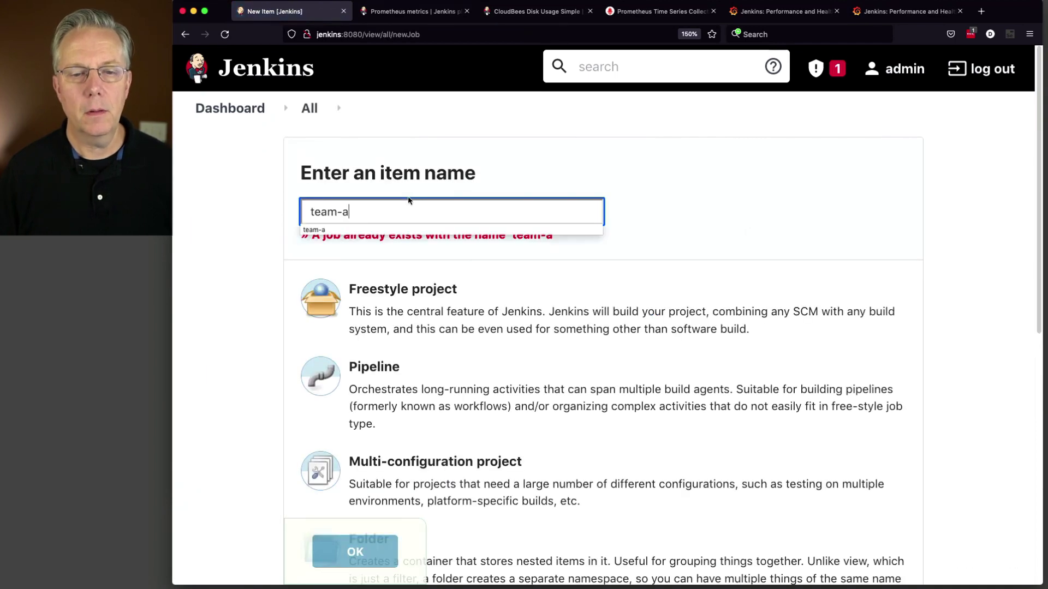
key("BackSpace")
type("c")
scroll(397, 379, "down", 10)
scroll(391, 376, "up", 2)
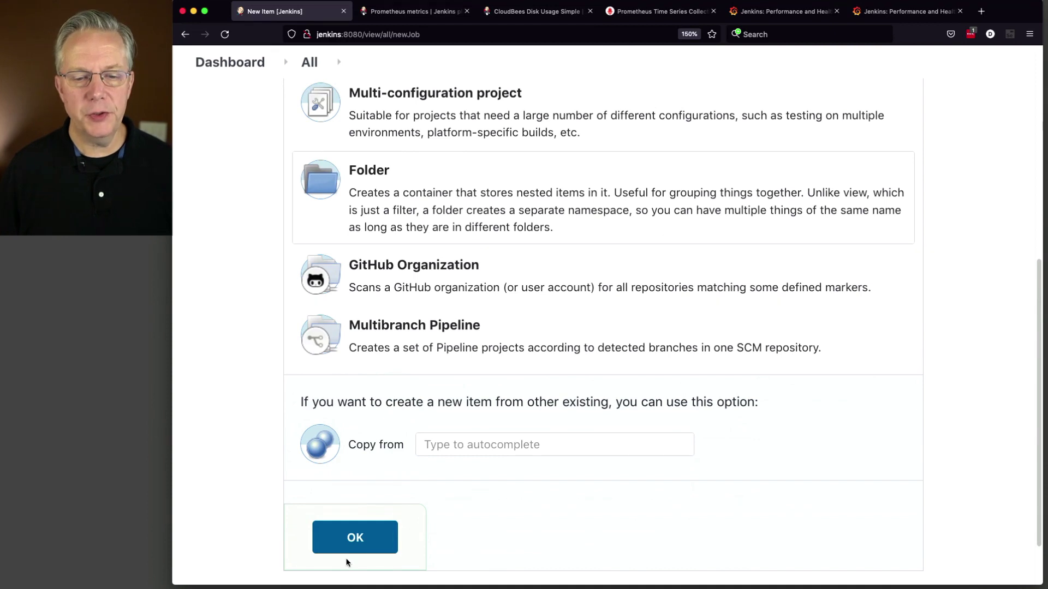
left_click(348, 550)
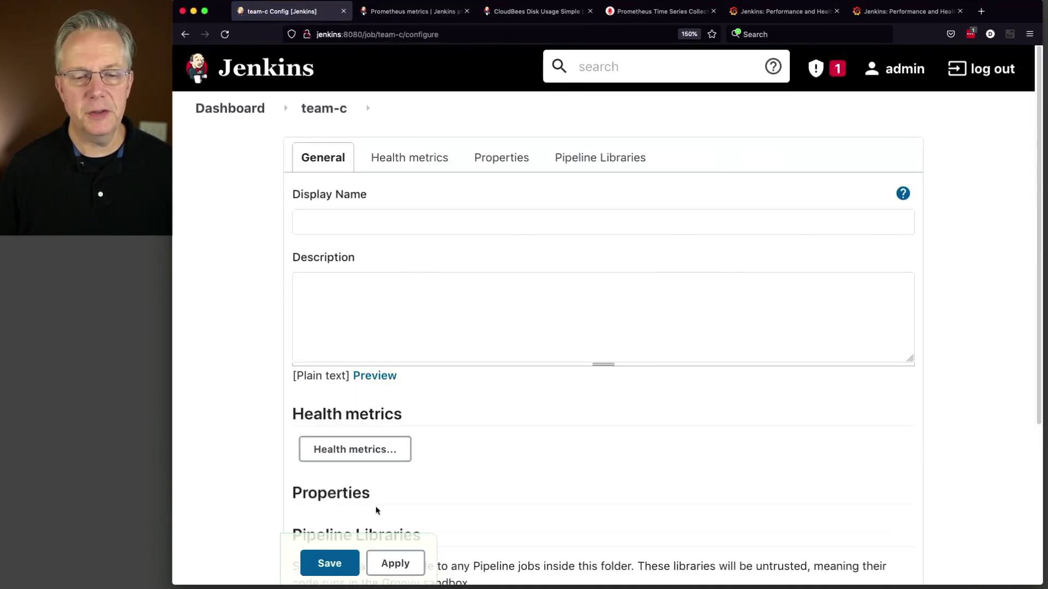
left_click(330, 563)
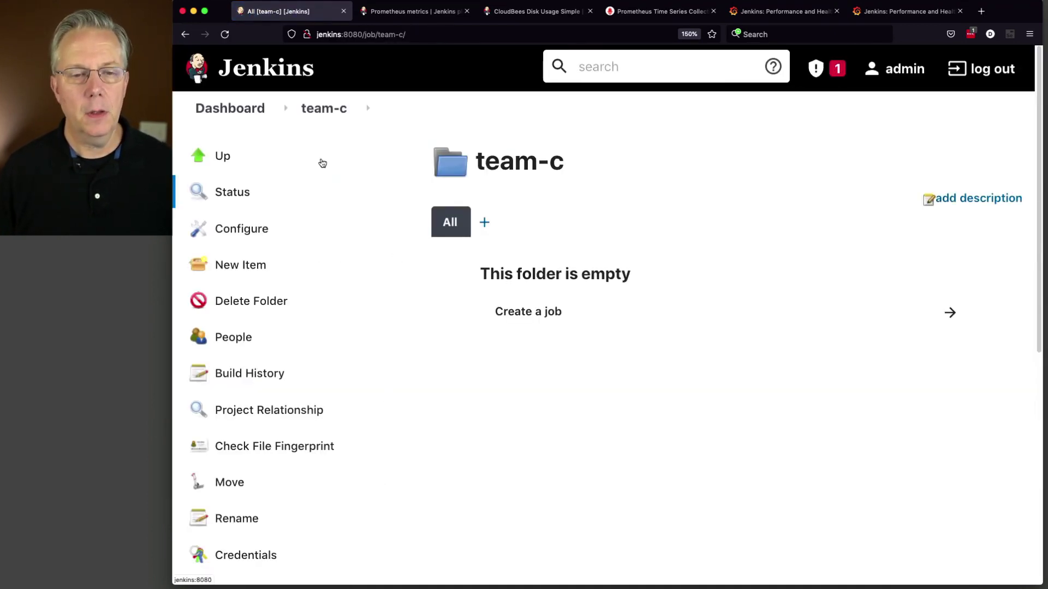
left_click(240, 114)
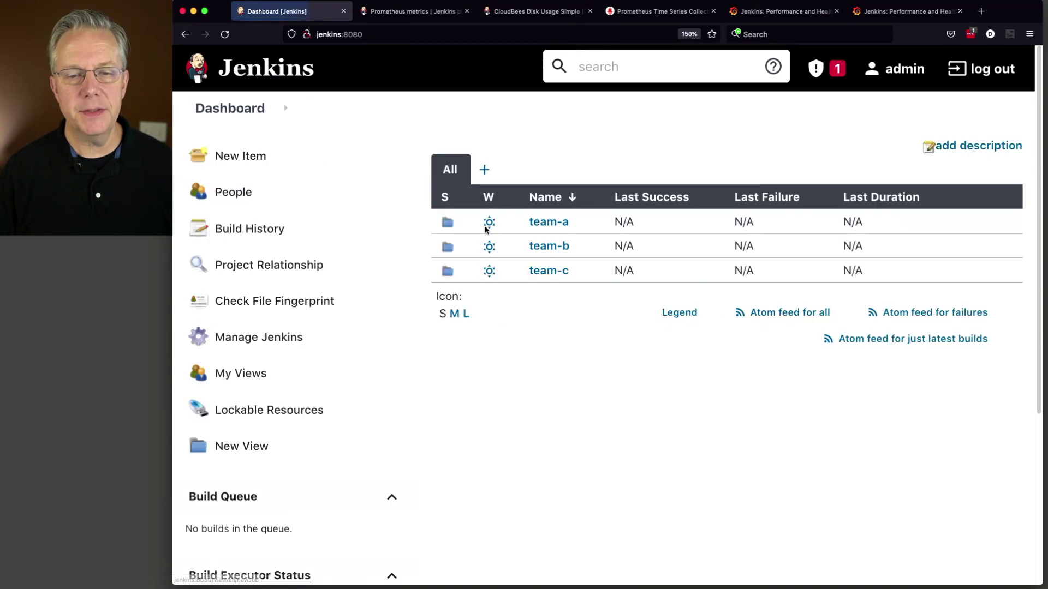
Step: Create a Pipeline item named test inside the team-a folder
left_click(547, 224)
left_click(248, 267)
type("test")
left_click(453, 379)
left_click(352, 548)
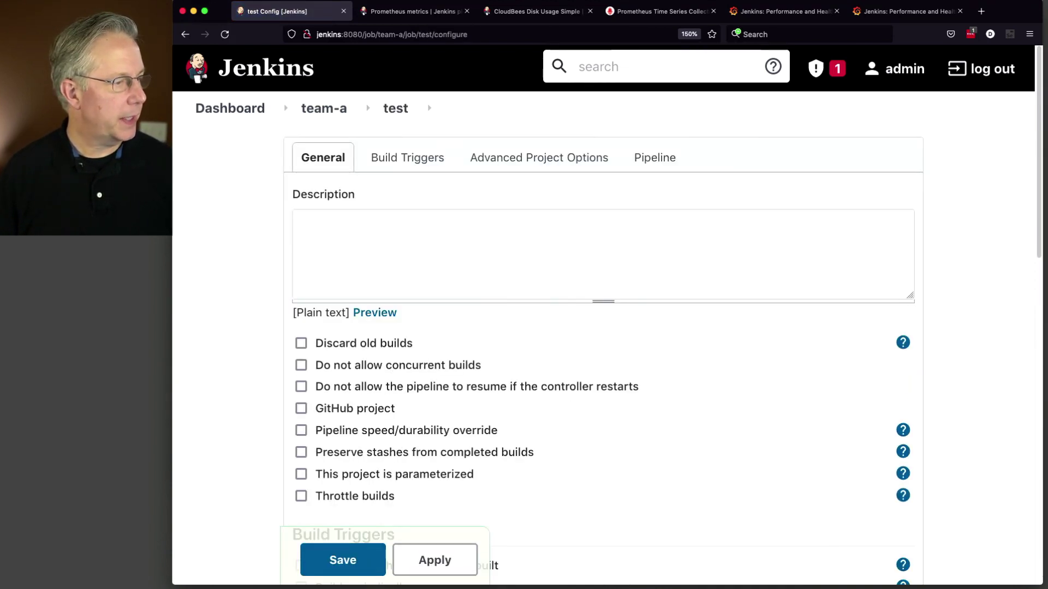
Step: Paste the per-minute cron script echoing Hello World with a 3-second sleep, and save
key("super+Tab")
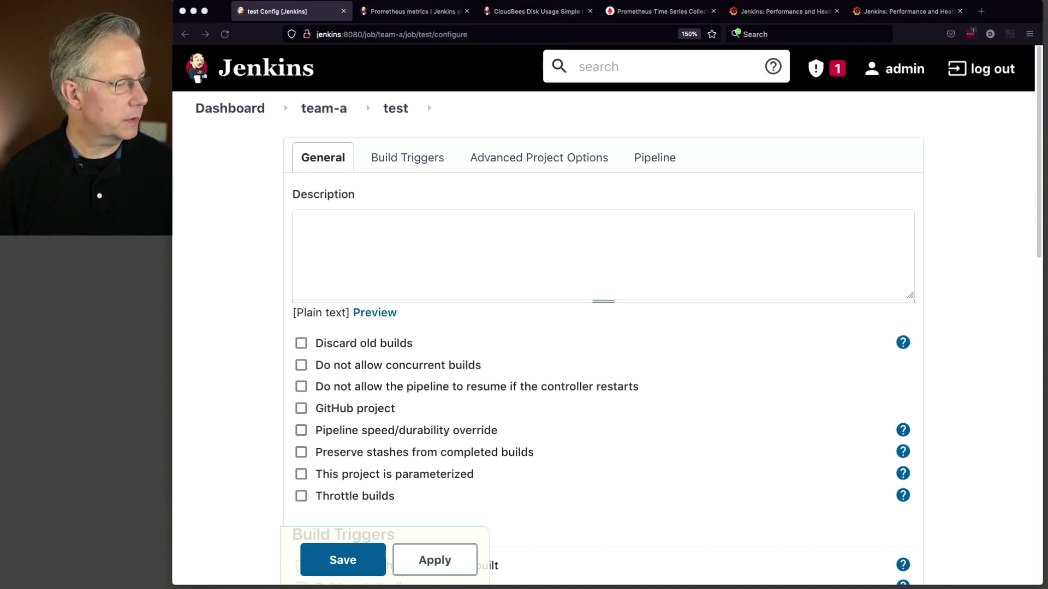
scroll(525, 378, "down", 8)
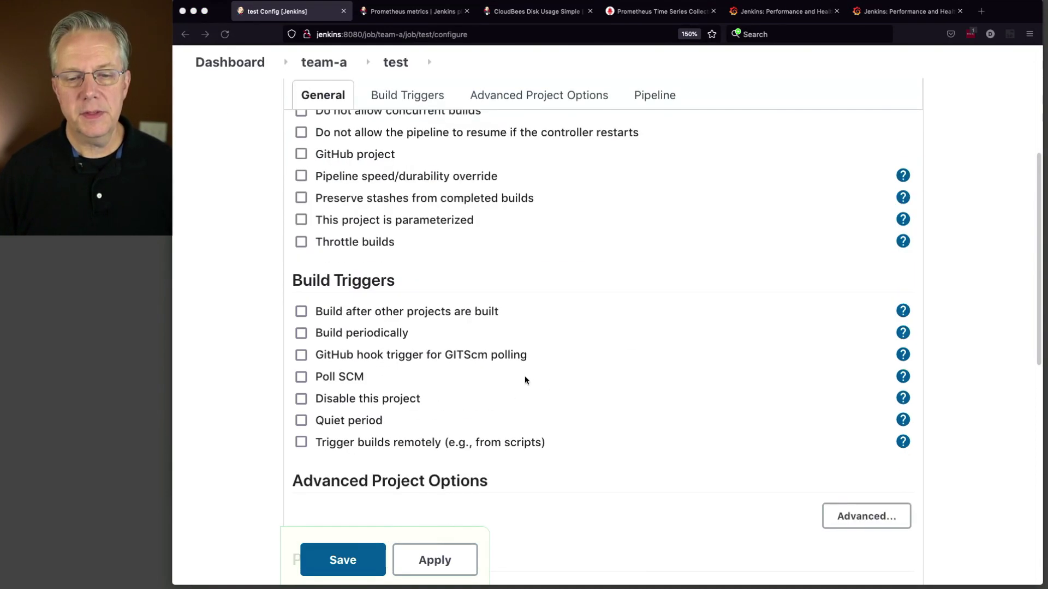
left_click(480, 436)
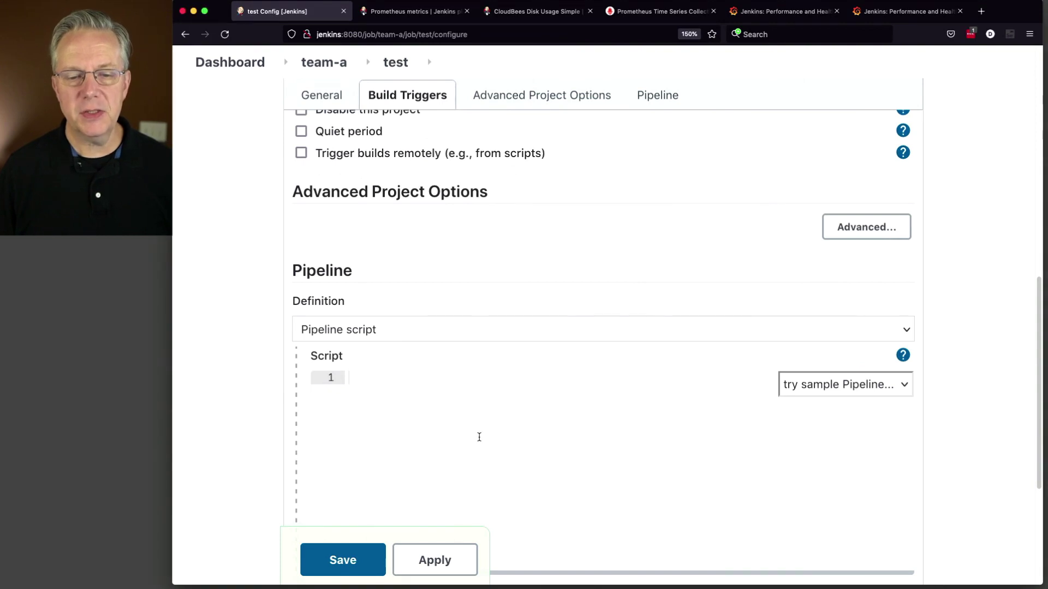
type("pipeline {   agent any   triggers {     cron('* * * * *')   }   stages {     stage('Hello') {       steps {         echo 'Hello World - team-a - test'         sleep 3       }     }   } }")
scroll(471, 429, "down", 5)
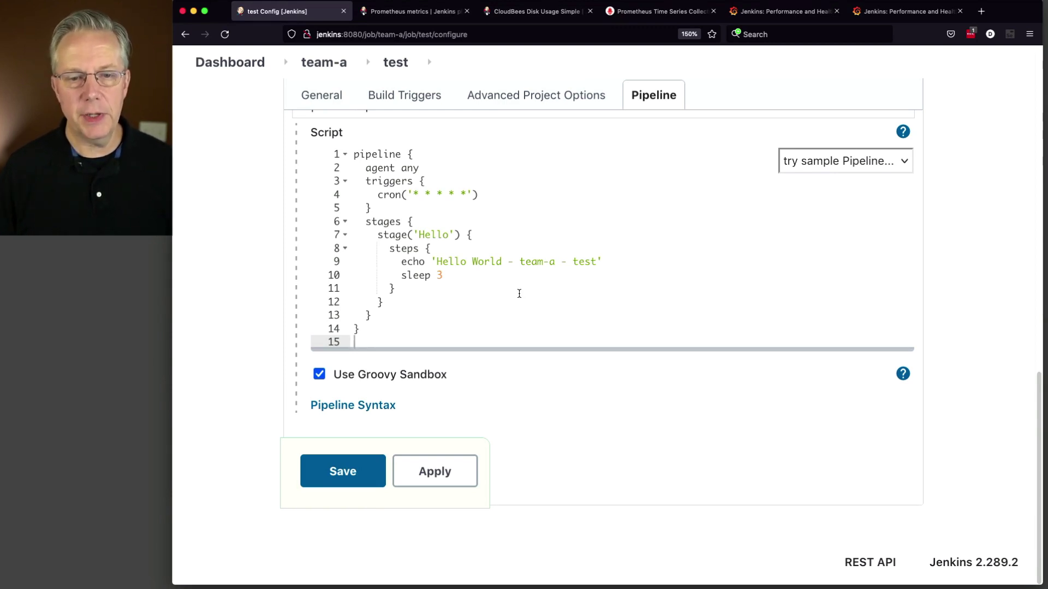
left_click_drag(478, 195, 344, 181)
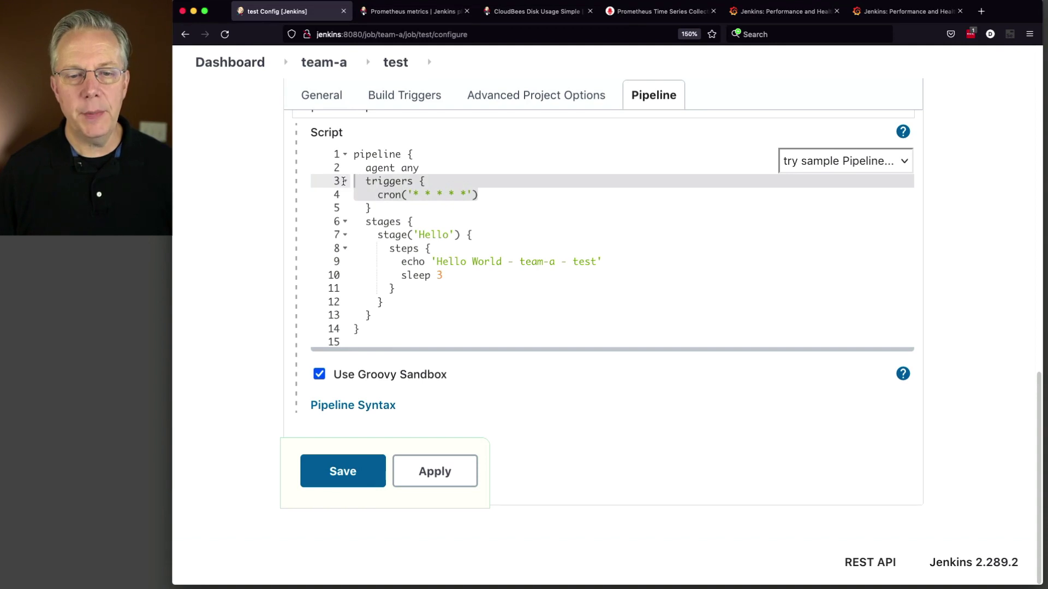
left_click(343, 473)
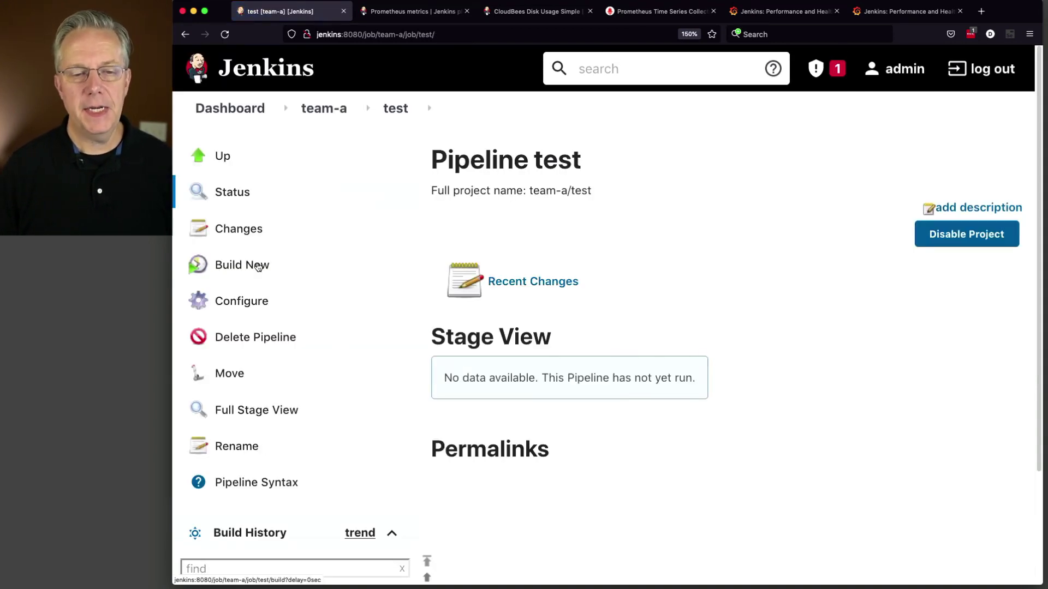
Step: Start build #1 of the team-a test pipeline
left_click(244, 271)
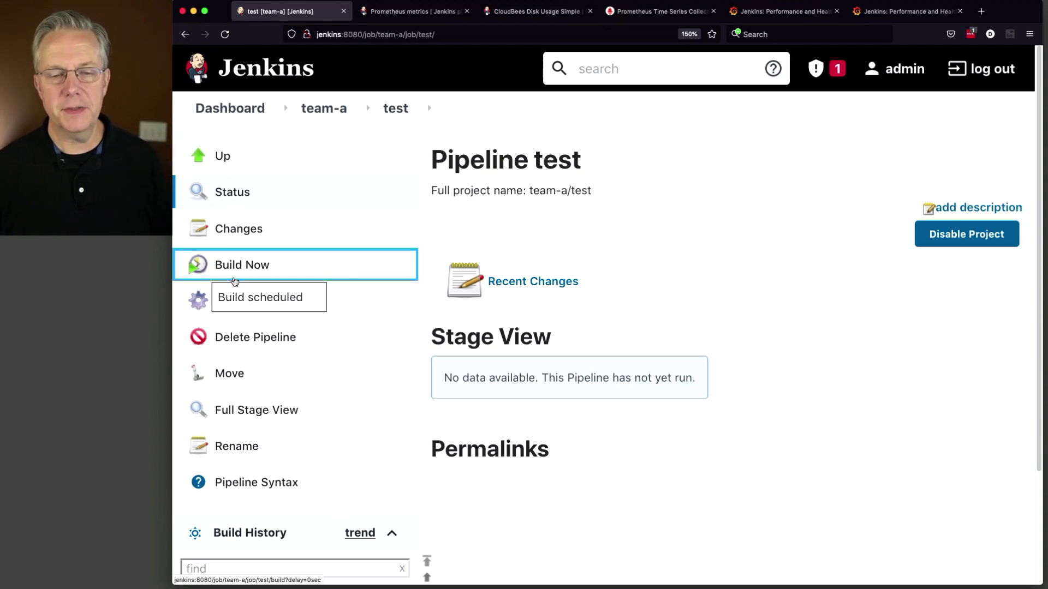
scroll(312, 325, "down", 3)
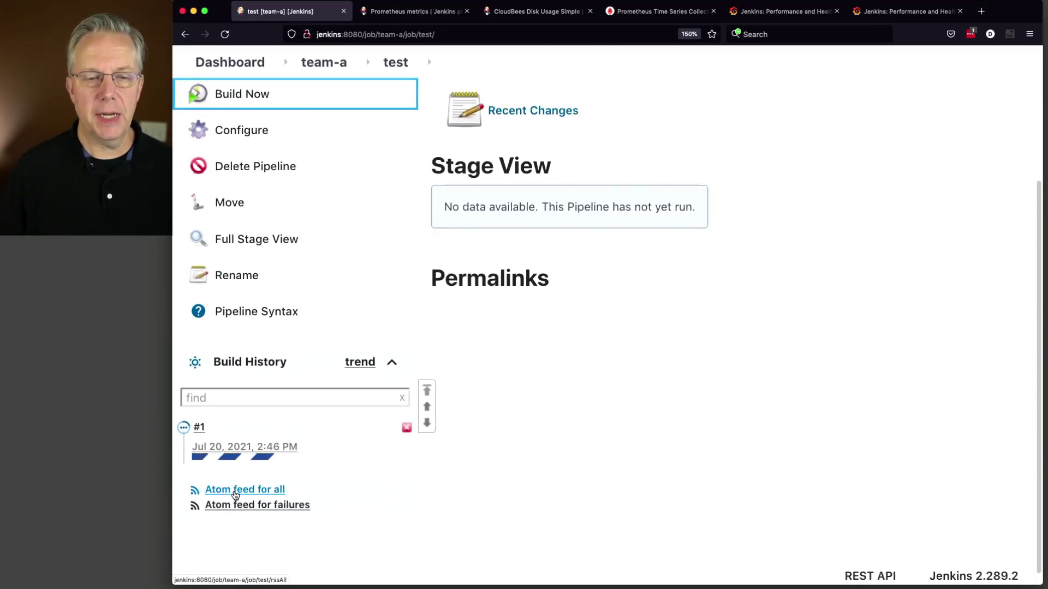
scroll(234, 494, "up", 1)
scroll(234, 493, "up", 2)
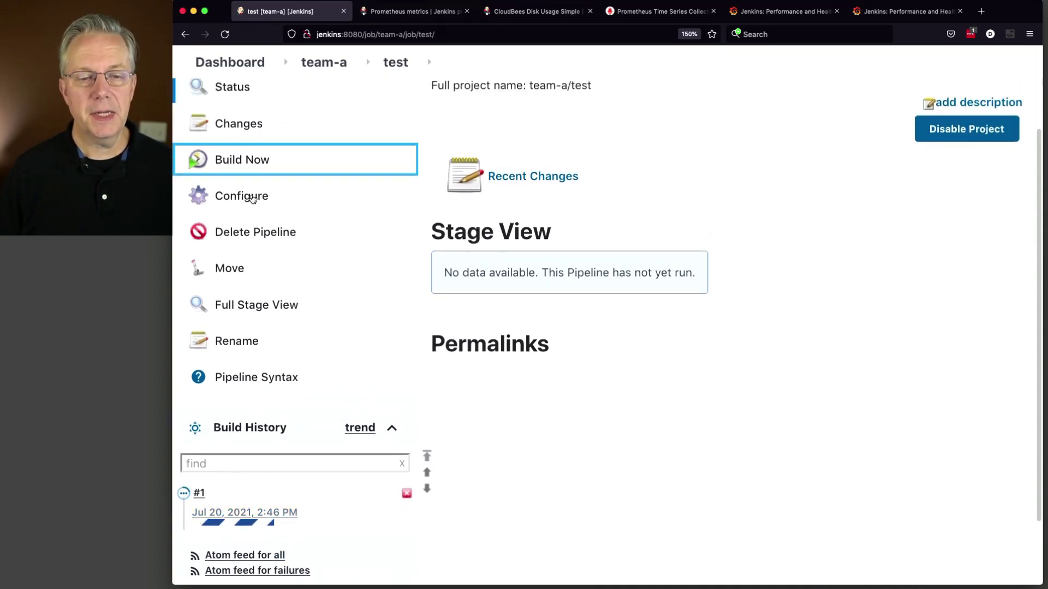
Step: Check the test job's every-minute Build periodically trigger, then open the team-b folder
left_click(253, 197)
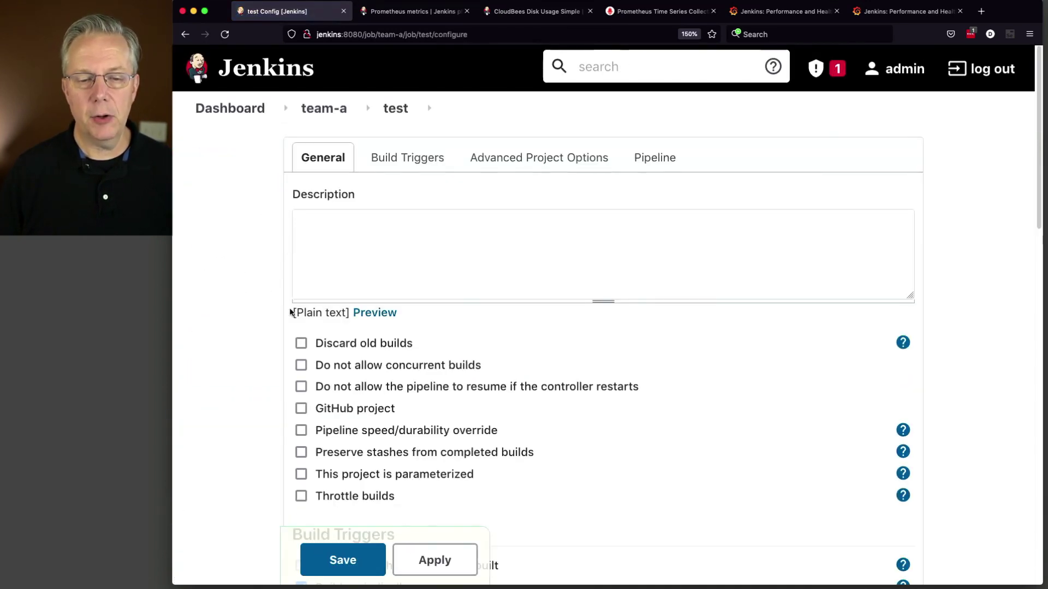
scroll(289, 306, "down", 3)
scroll(290, 309, "down", 2)
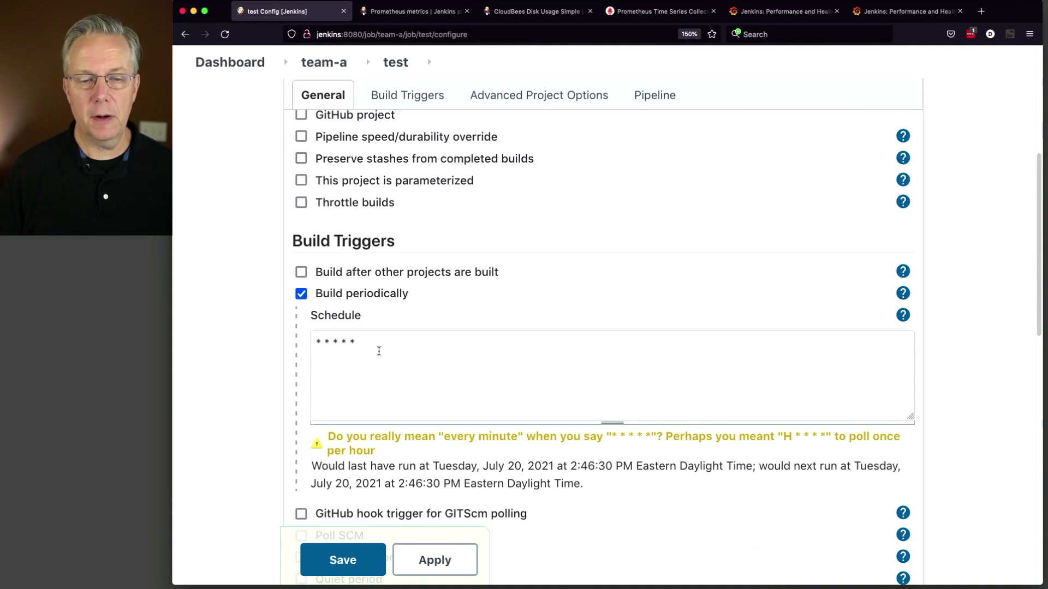
scroll(365, 348, "up", 5)
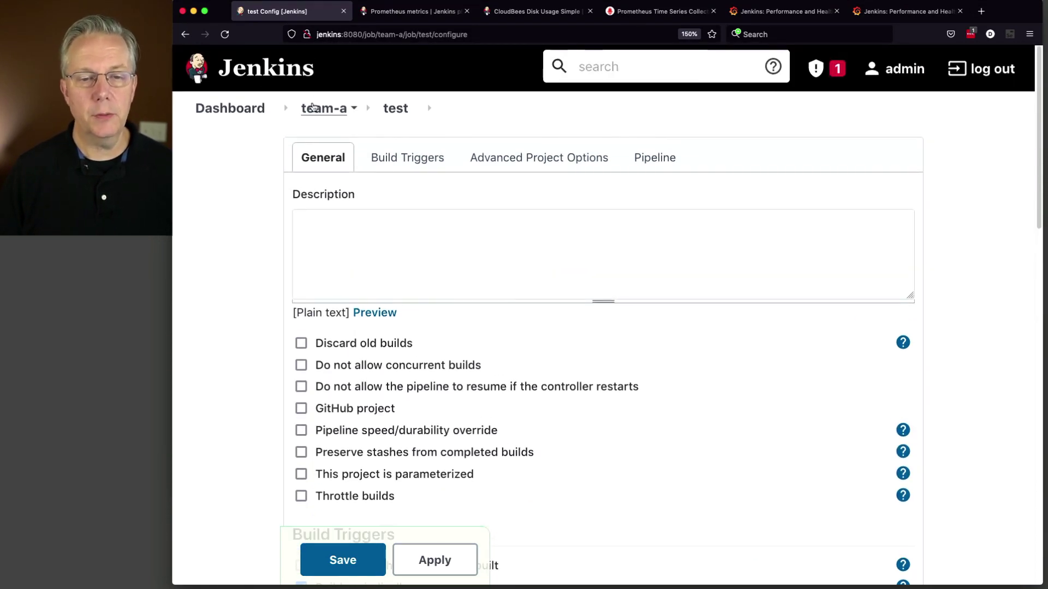
left_click(229, 108)
left_click(538, 247)
Step: Save a test pipeline echoing 'Hello World - team-c - test' with sleep 24
left_click(262, 266)
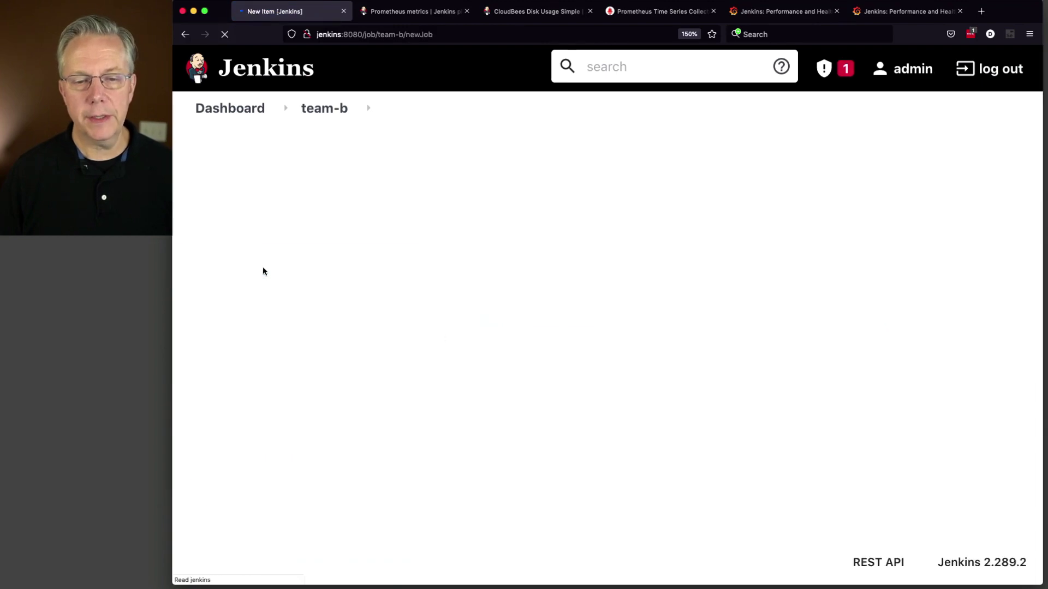
type("test")
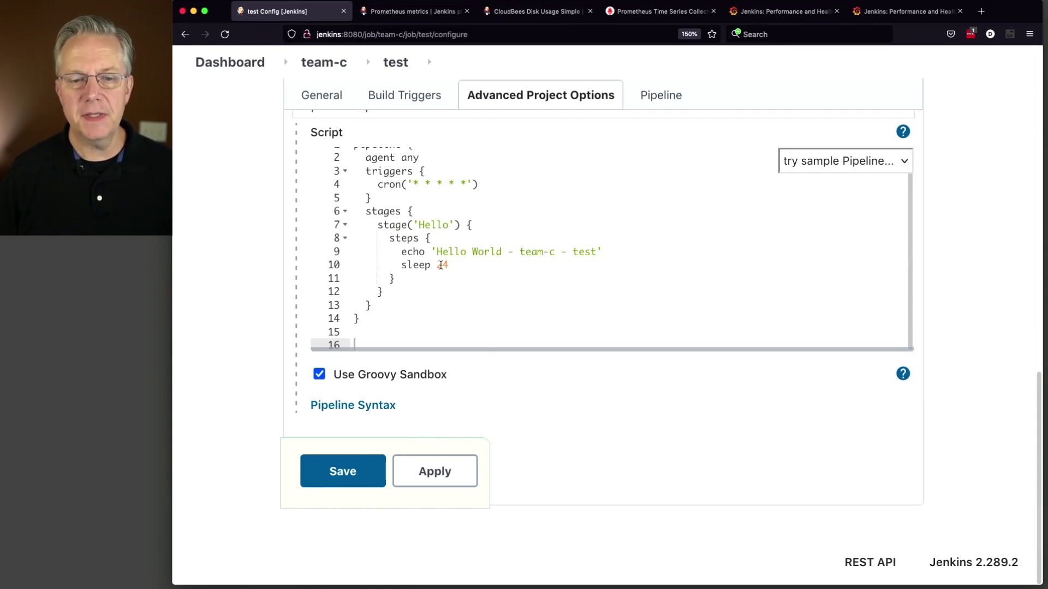
double_click(441, 265)
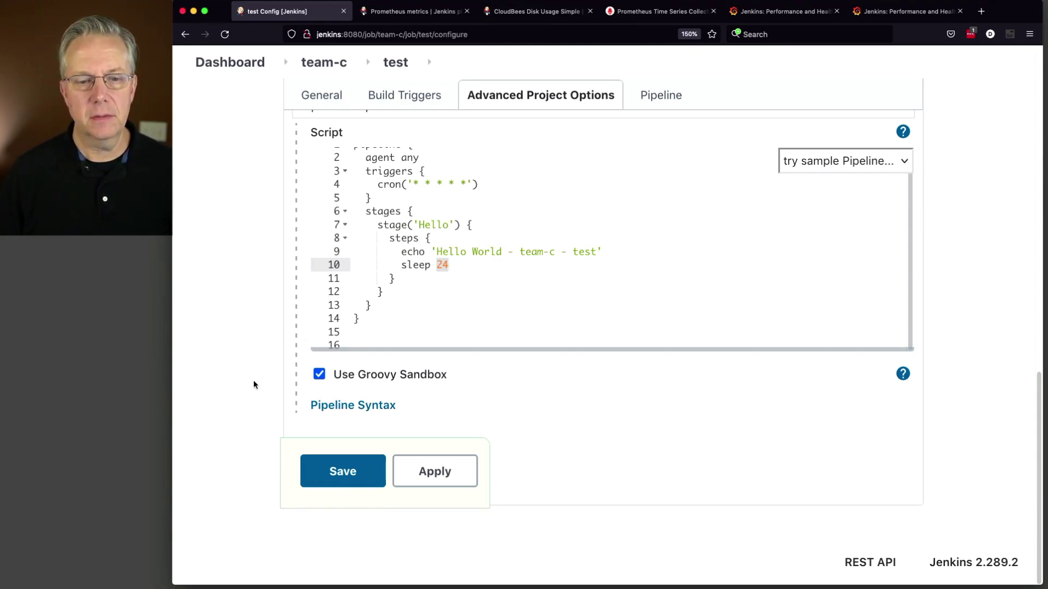
left_click(332, 471)
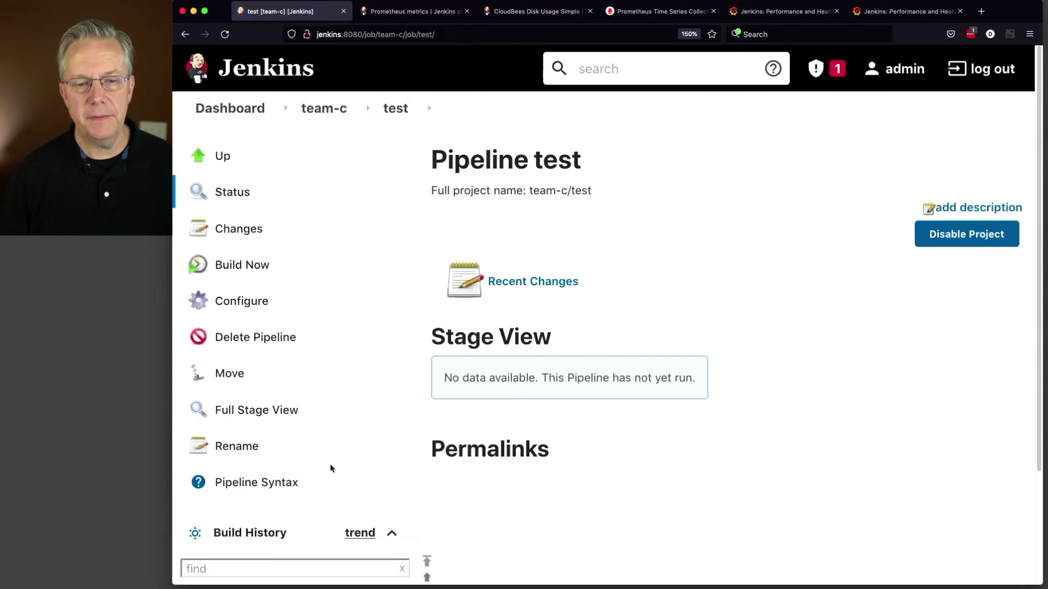
Step: Start build #1 of the team-c test pipeline and view its console output
left_click(257, 264)
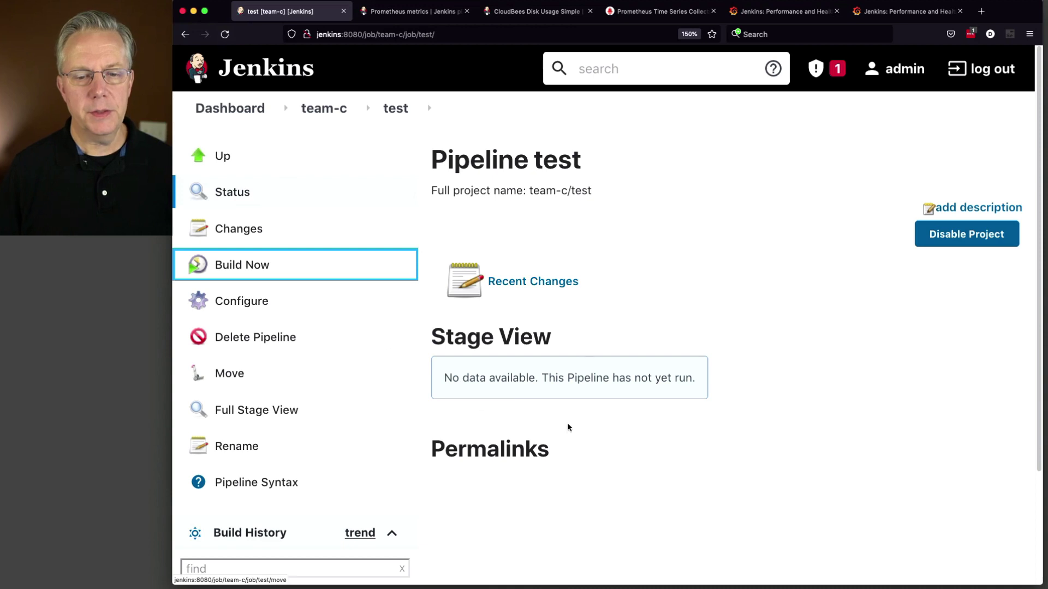
scroll(609, 435, "down", 3)
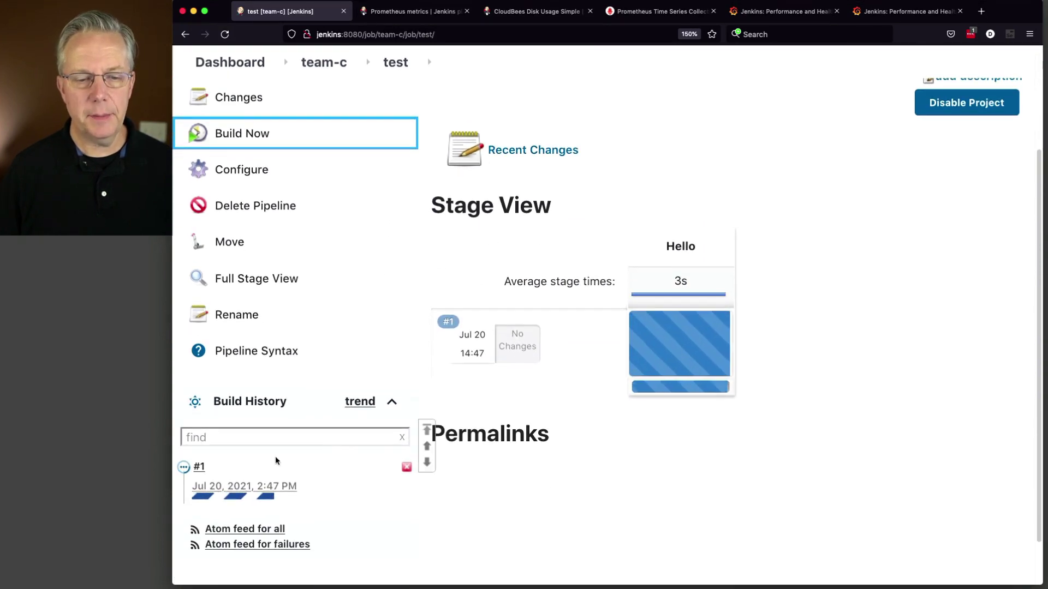
left_click(184, 468)
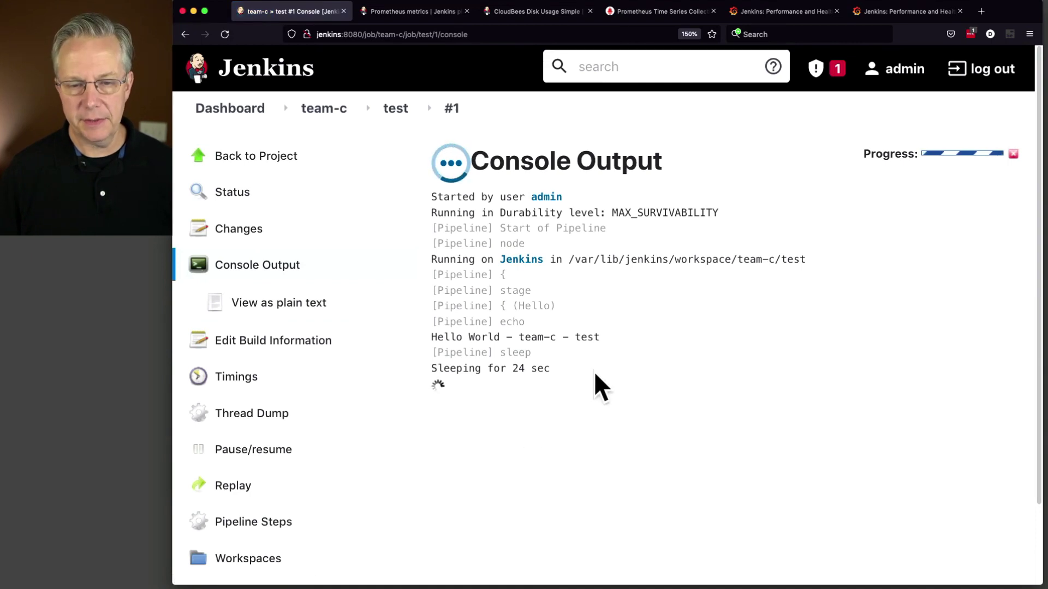
Step: Review the dashboard's team folders, then bring up the Grafana Jenkins performance dashboard
left_click(234, 109)
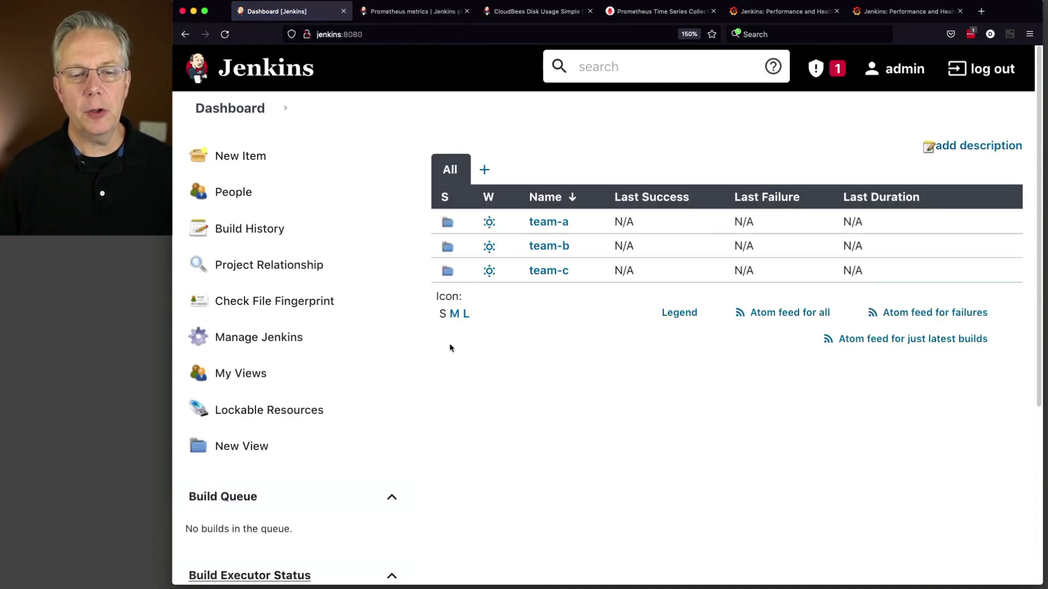
scroll(451, 347, "down", 3)
scroll(451, 348, "down", 3)
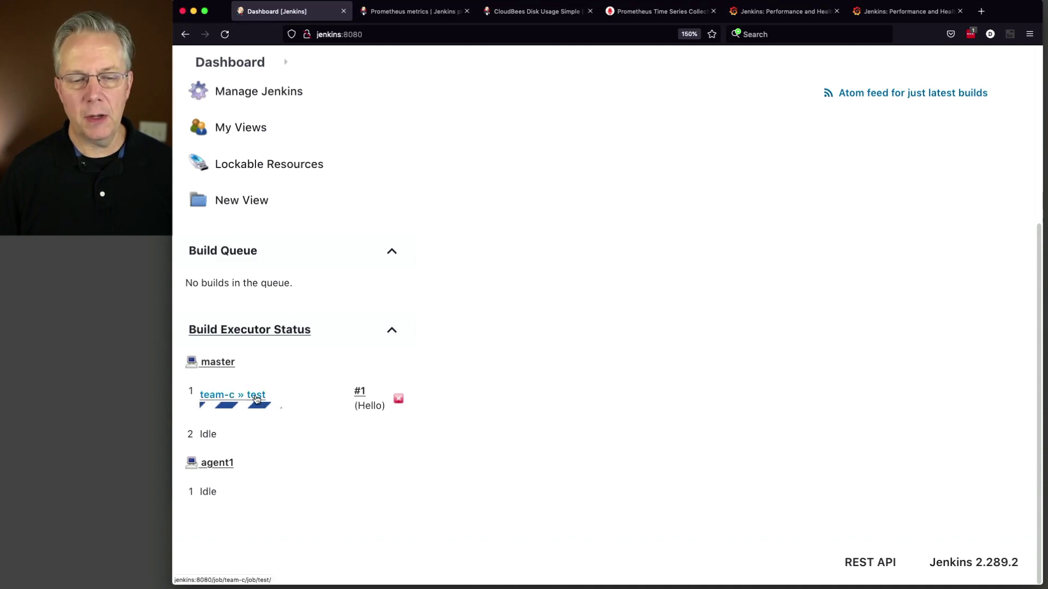
scroll(278, 418, "up", 5)
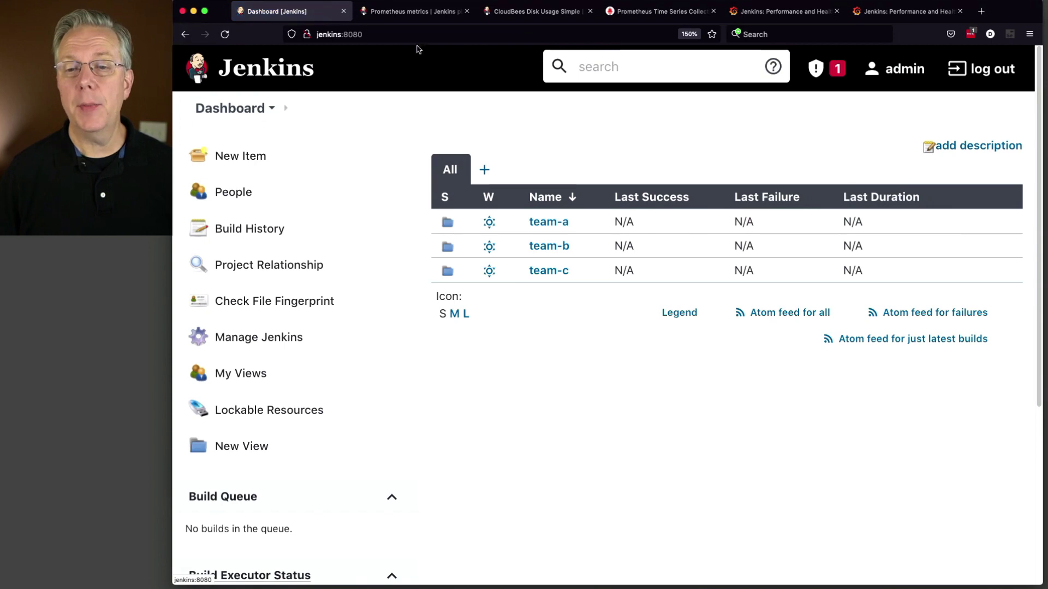
left_click(760, 17)
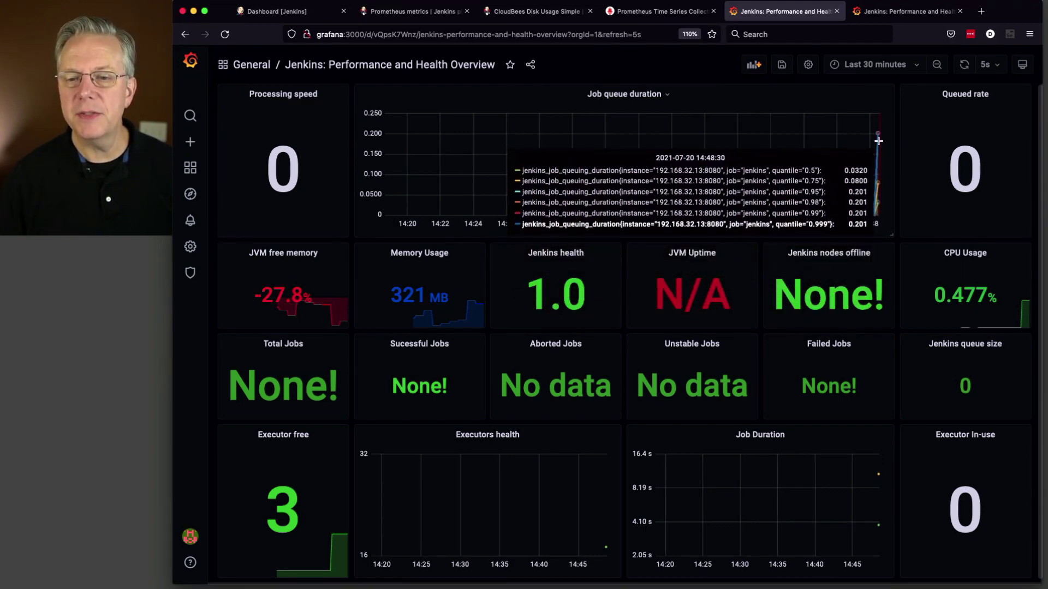
Step: Switch back to the Jenkins dashboard listing the team-a, team-b and team-c folders
key("super+1")
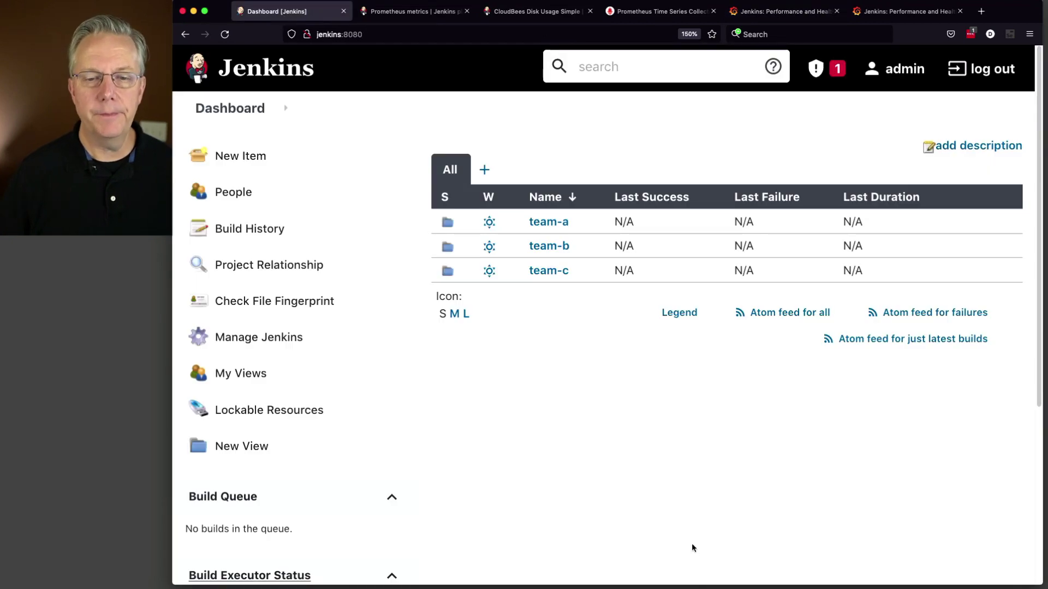
Step: Open team-c's test pipeline and trigger Build Now six times, pushing builds up to #81
left_click(552, 271)
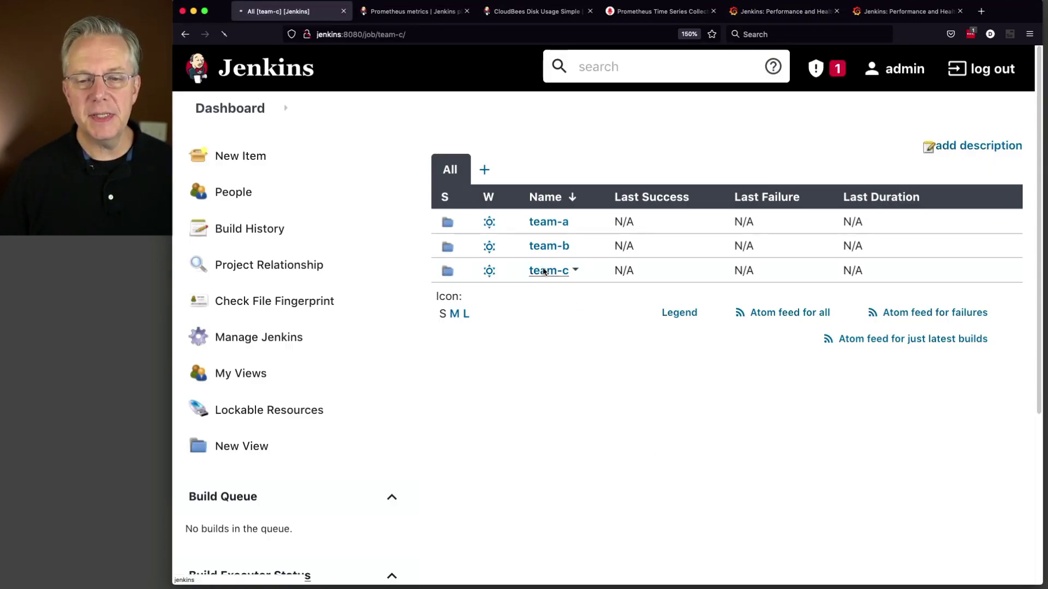
scroll(532, 434, "down", 10)
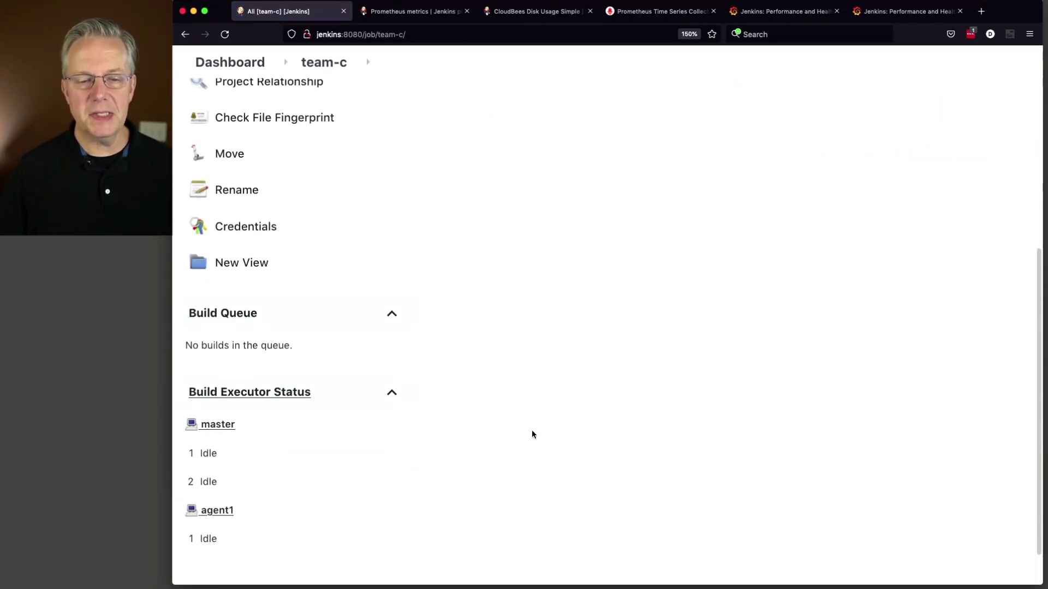
scroll(533, 435, "up", 10)
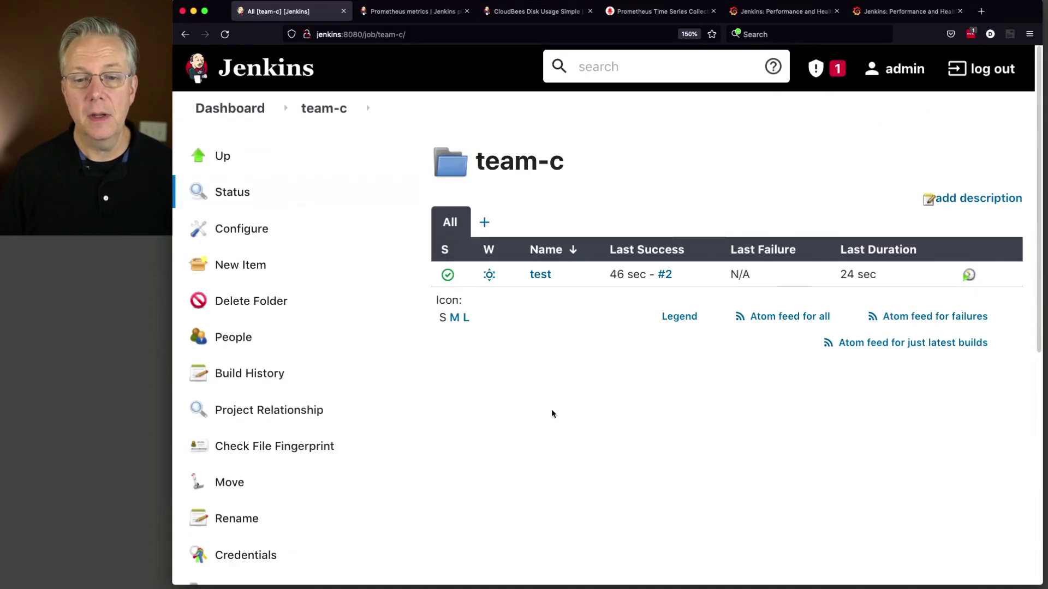
left_click(541, 275)
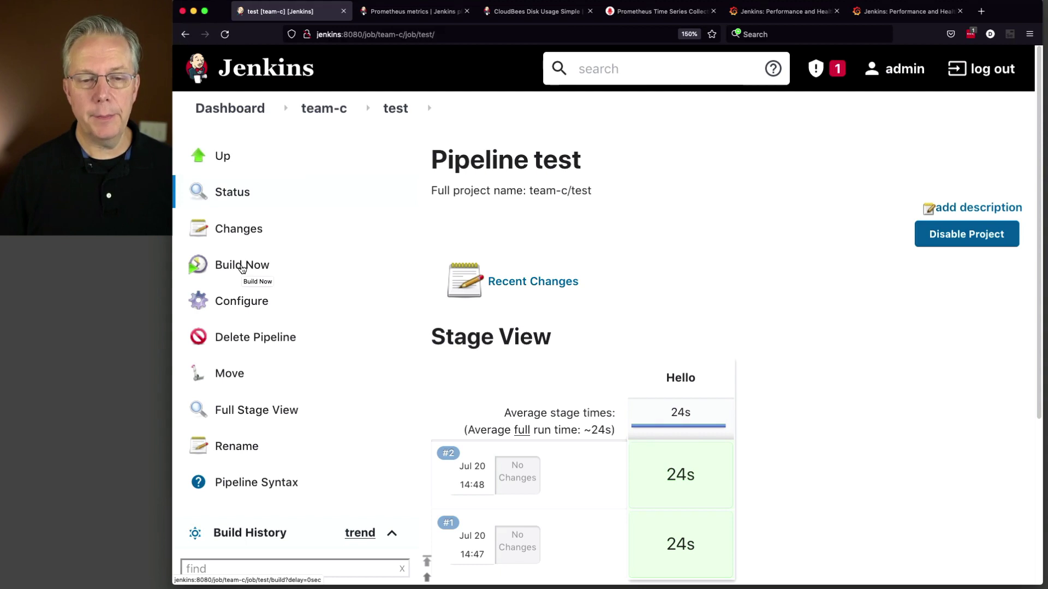
left_click(243, 266)
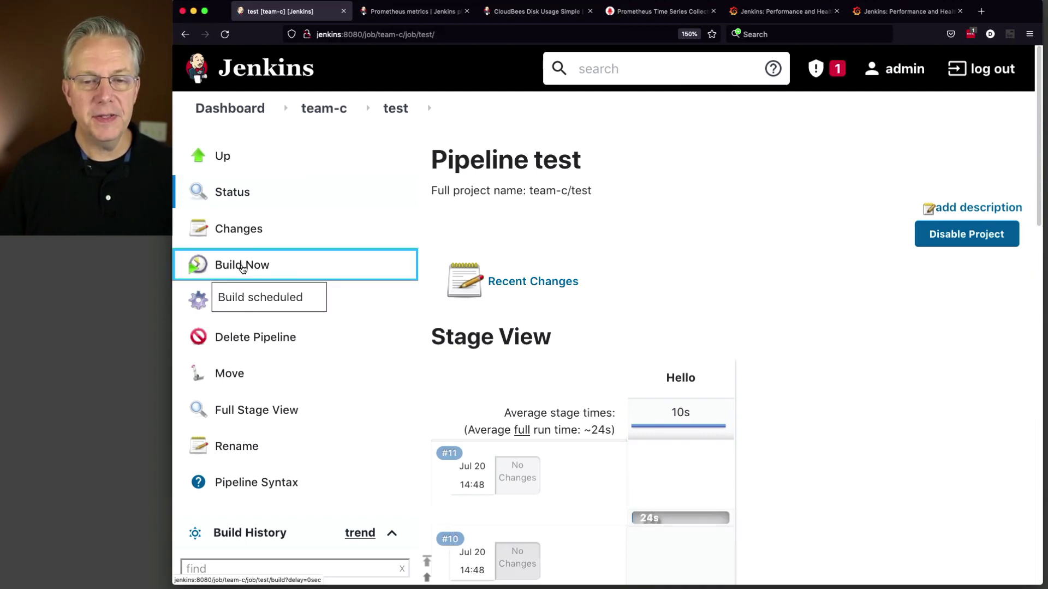
left_click(242, 266)
left_click(242, 266)
left_click(242, 266)
left_click(242, 267)
left_click(242, 267)
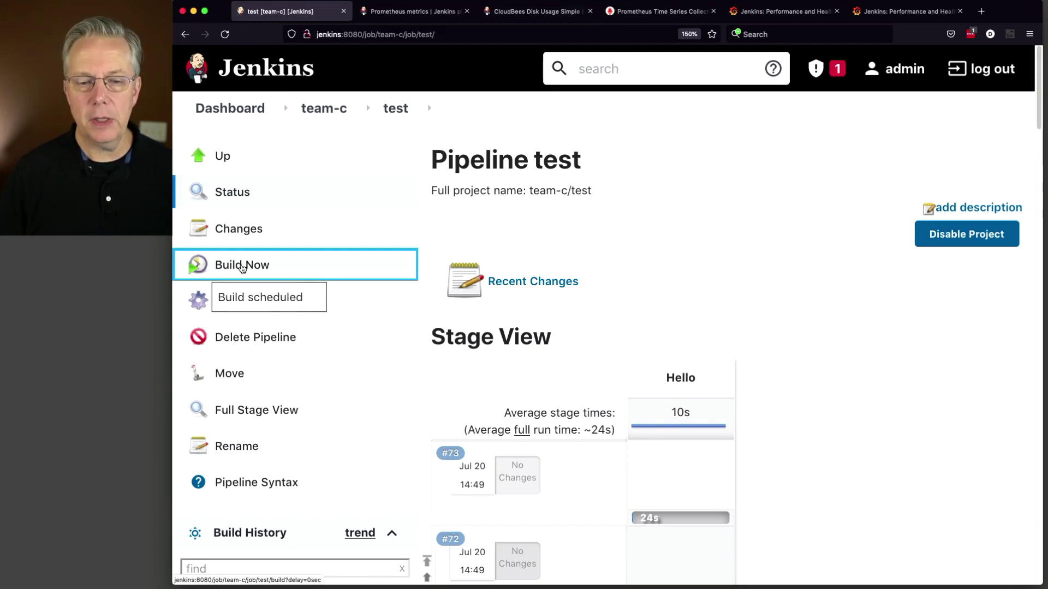
scroll(698, 350, "down", 5)
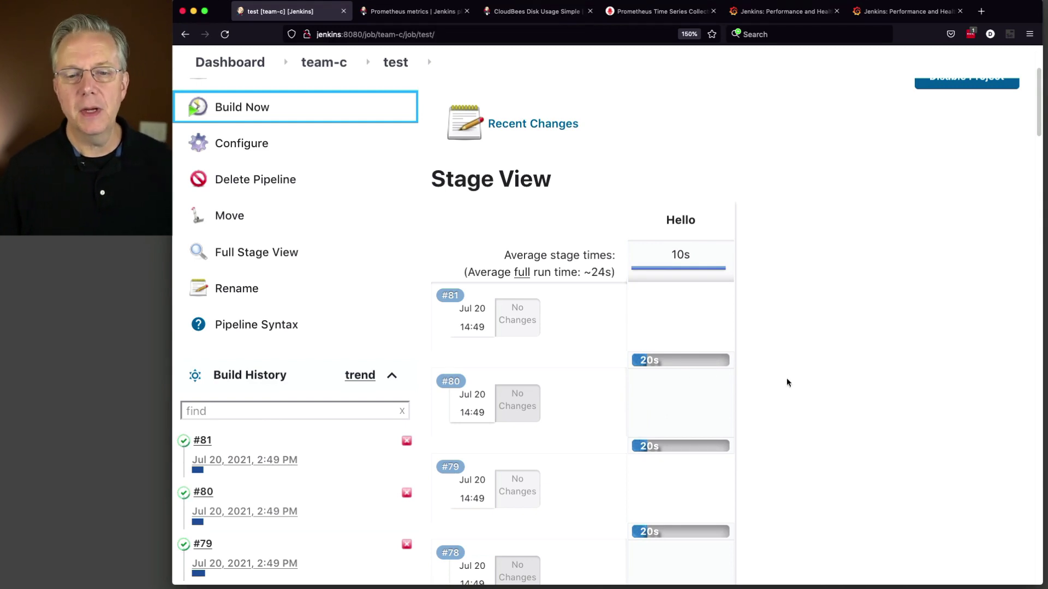
scroll(786, 378, "up", 5)
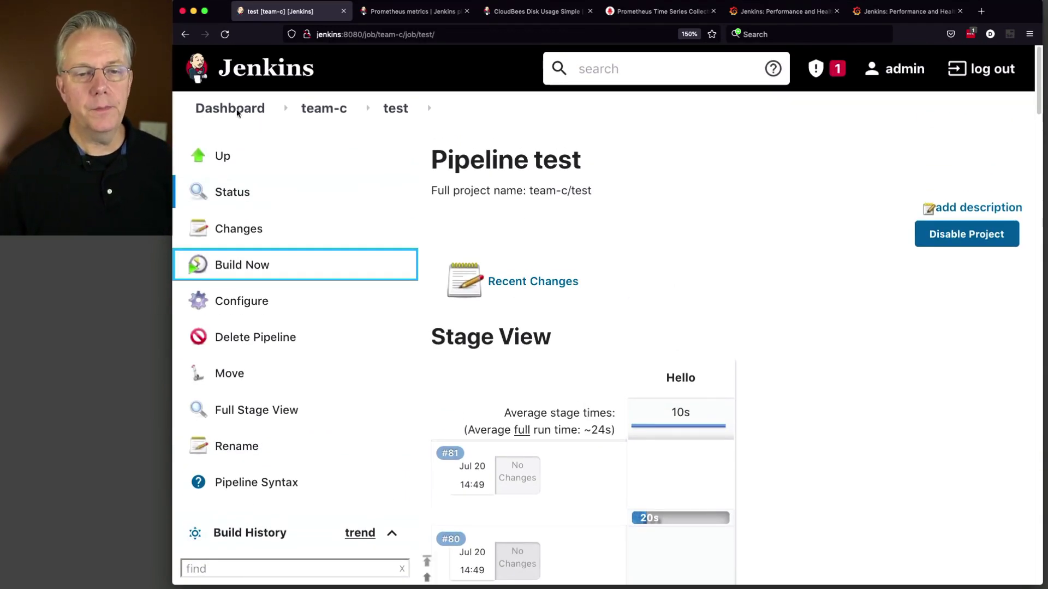
Step: Scroll through the dashboard's Build Queue of 78 test builds, then return to Grafana
left_click(238, 112)
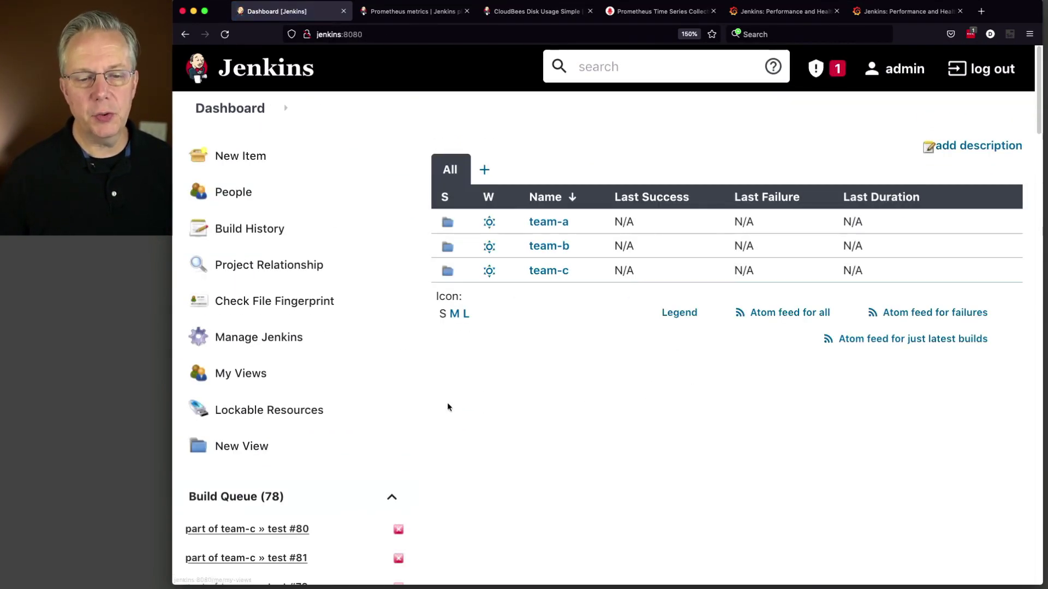
scroll(447, 404, "down", 8)
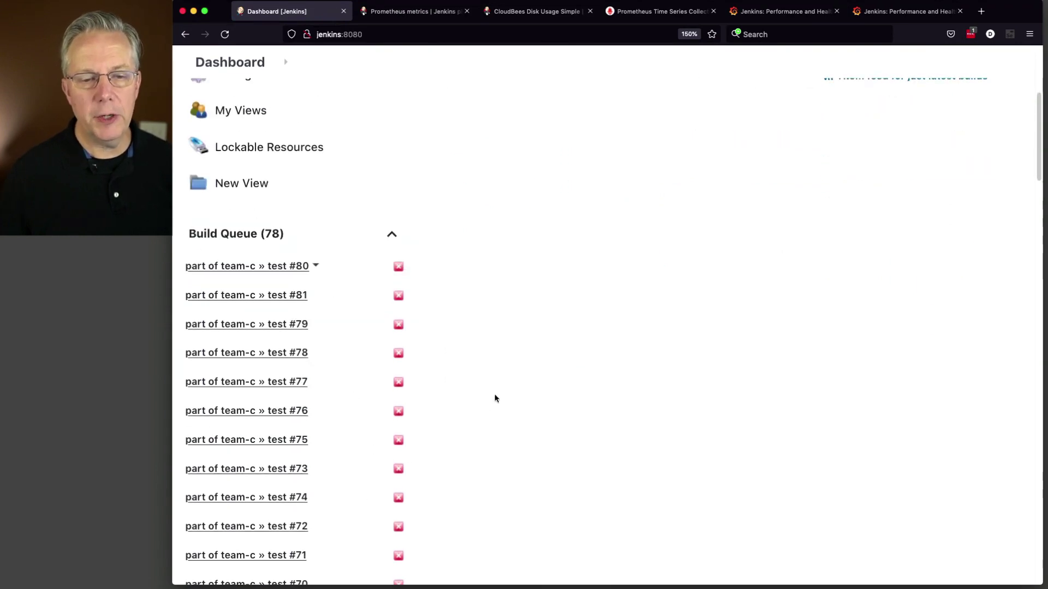
scroll(487, 404, "down", 12)
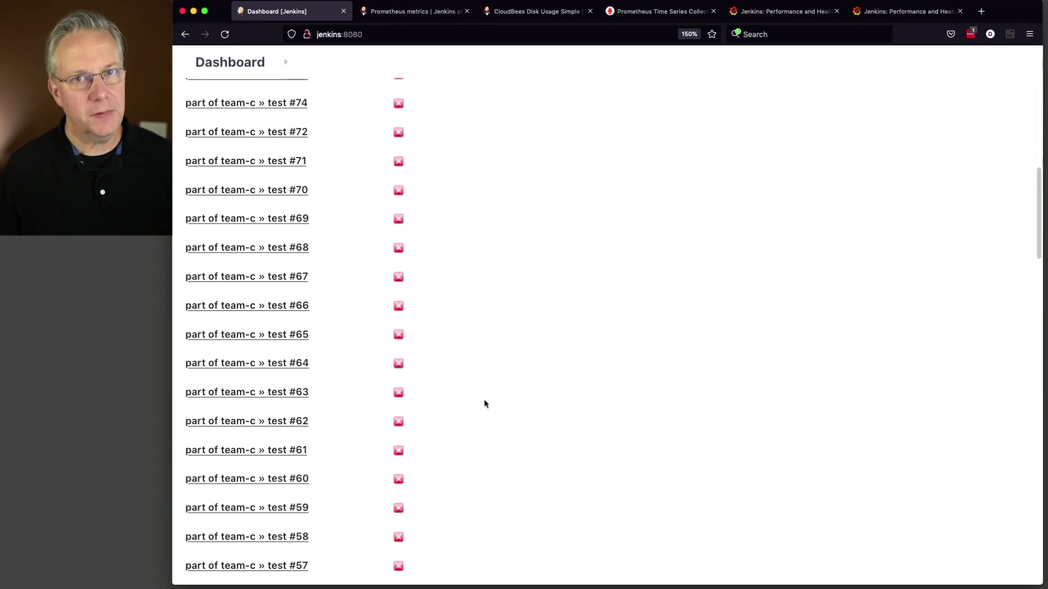
scroll(512, 386, "down", 10)
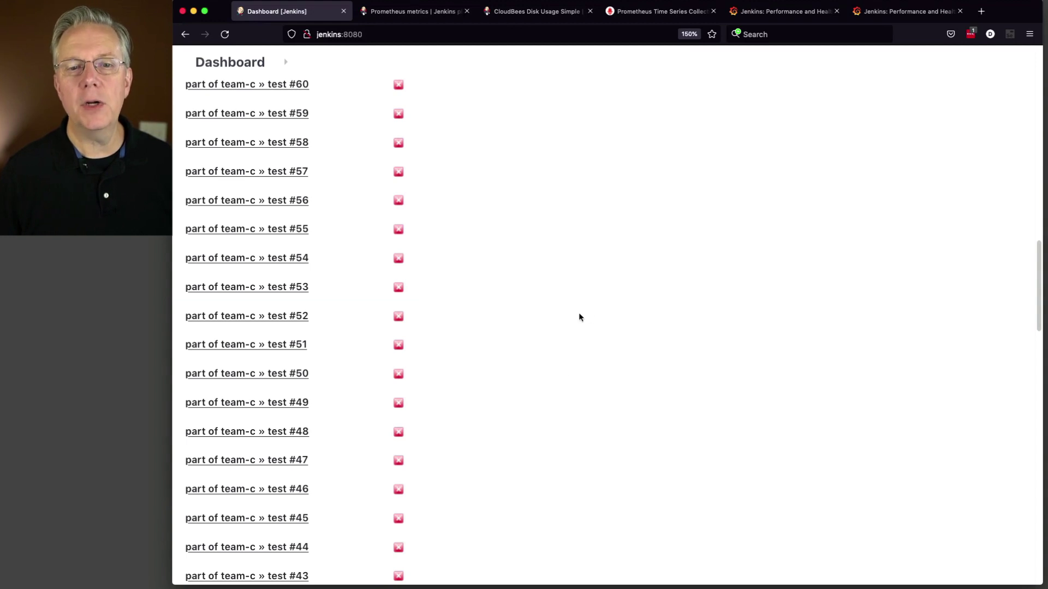
left_click(775, 11)
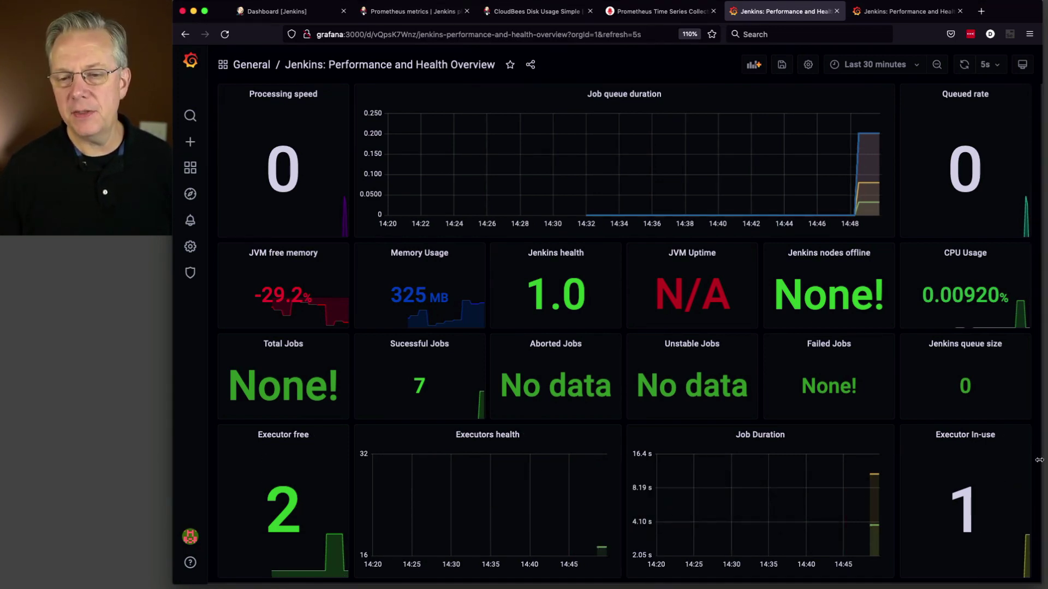
Step: Let Grafana auto-refresh to Successful Jobs 17, queue size 72, Executor free 0, In-use 3
mouse_move(979, 505)
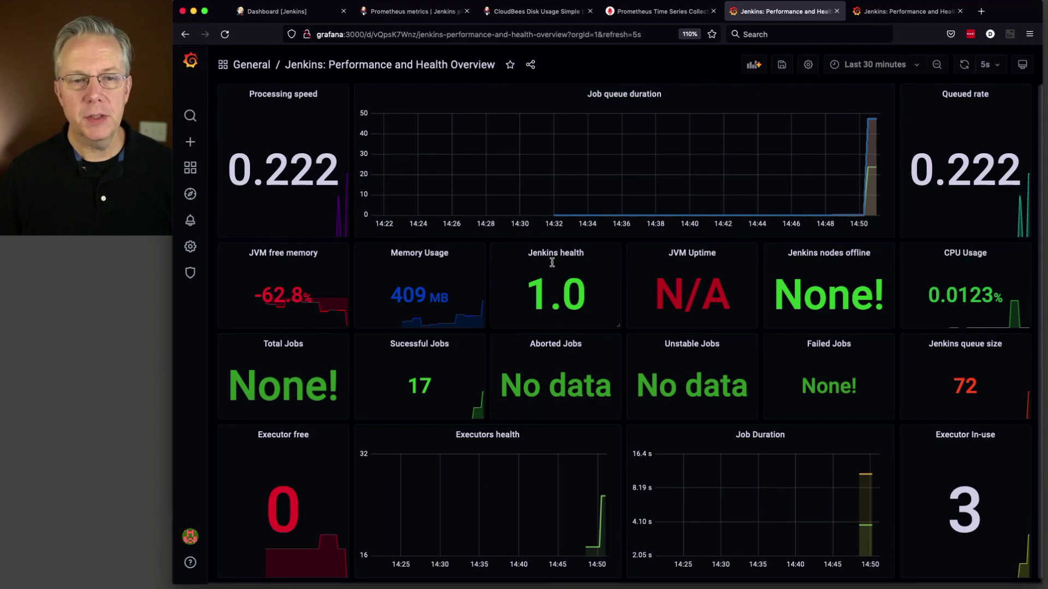
left_click(289, 11)
scroll(283, 376, "up", 15)
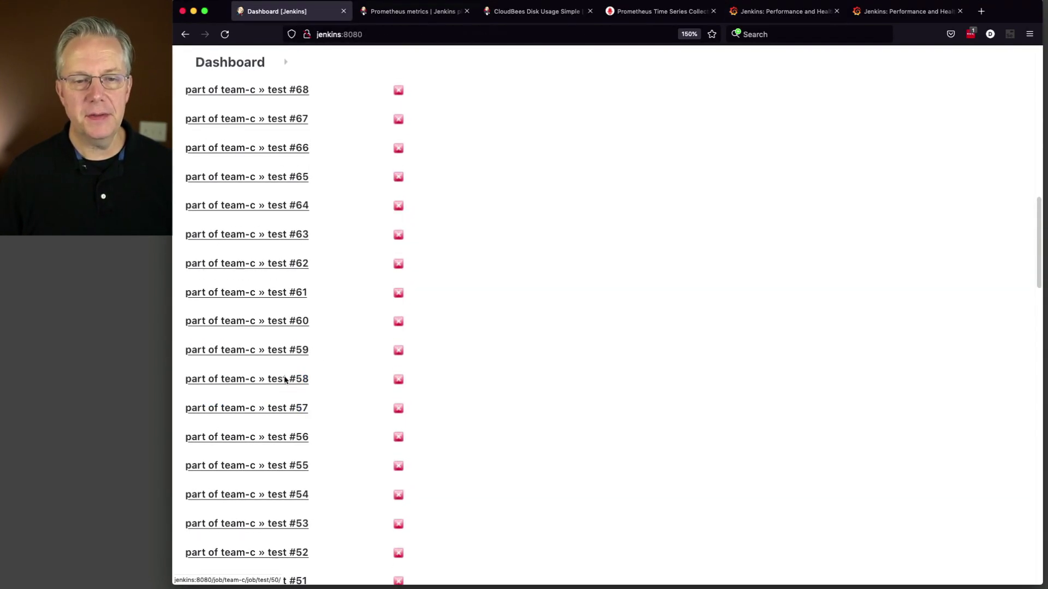
scroll(284, 376, "down", 20)
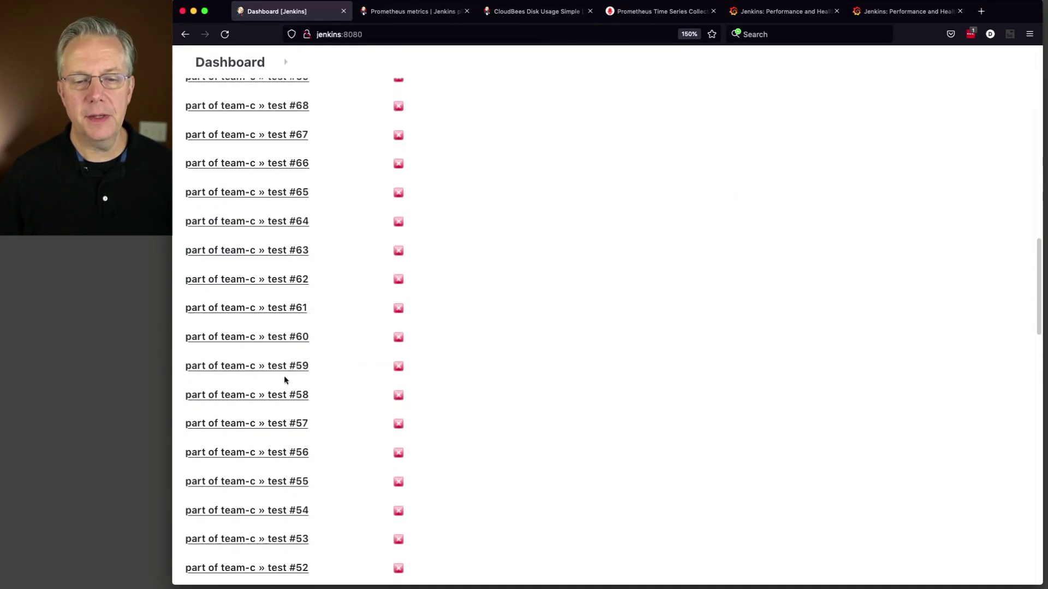
scroll(284, 377, "down", 5)
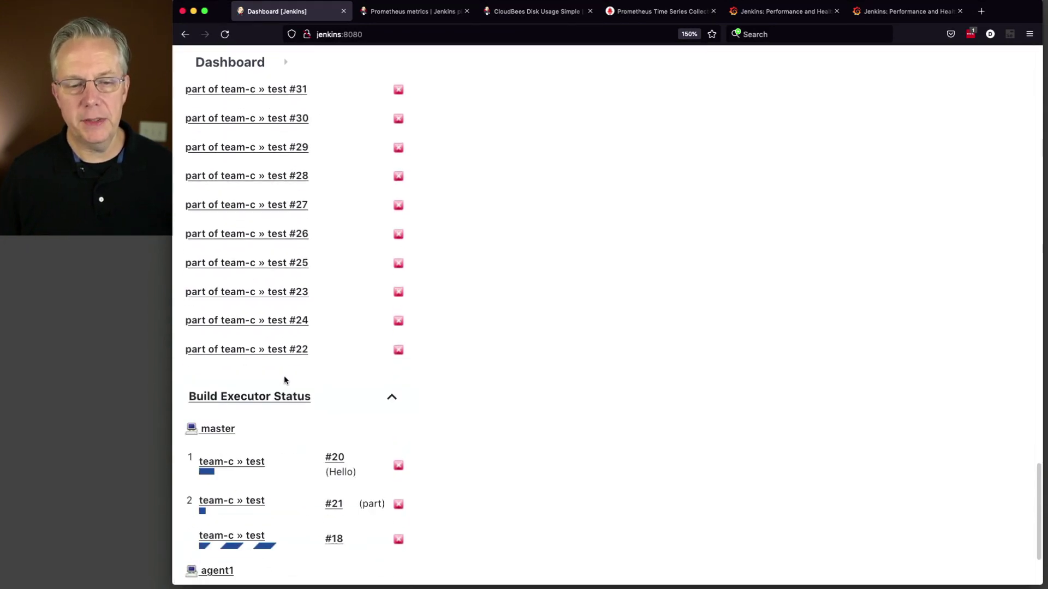
mouse_move(348, 419)
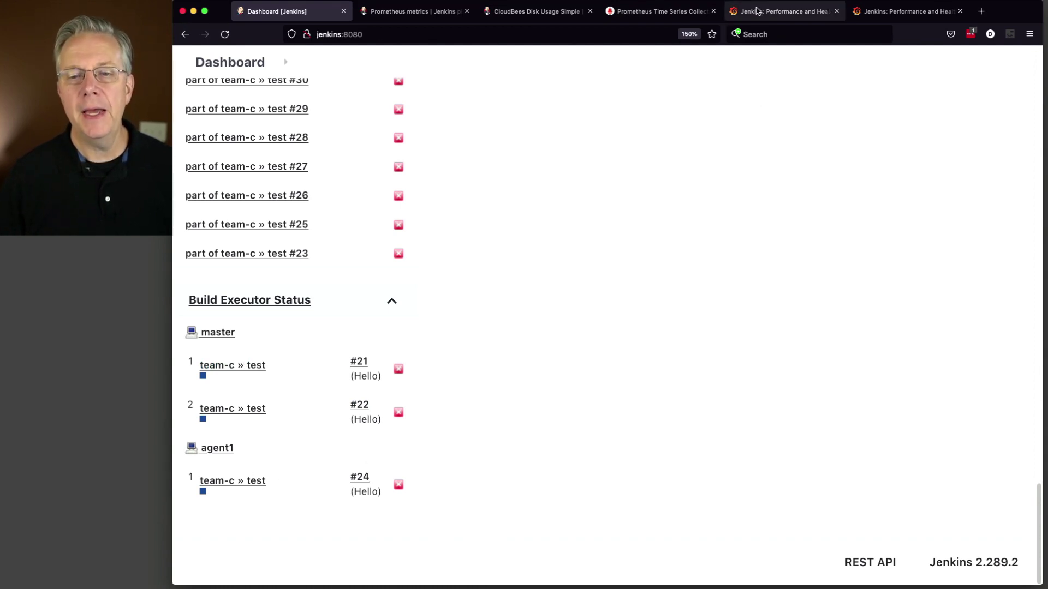
left_click(757, 11)
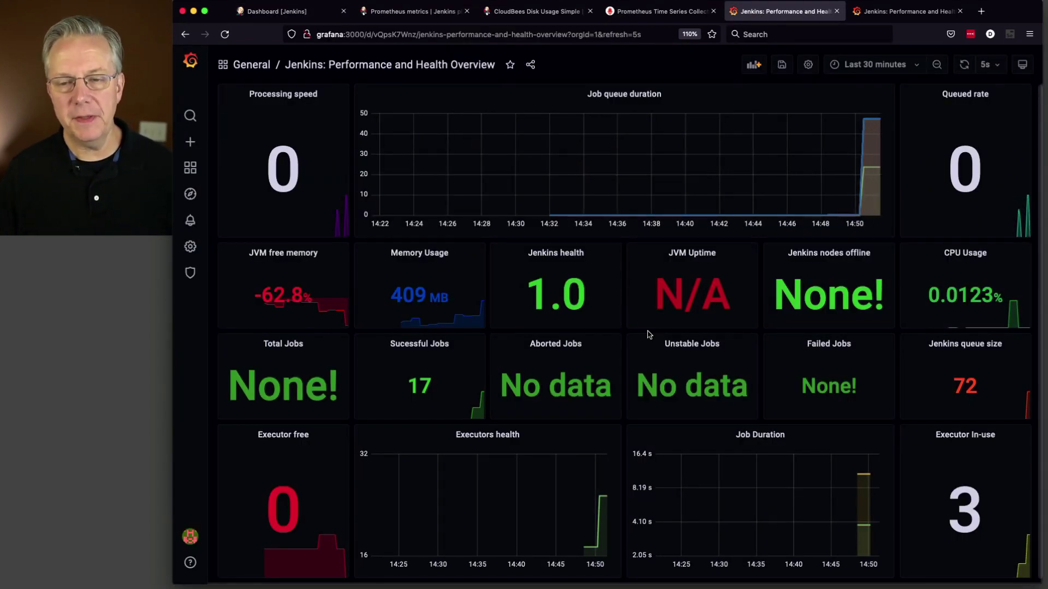